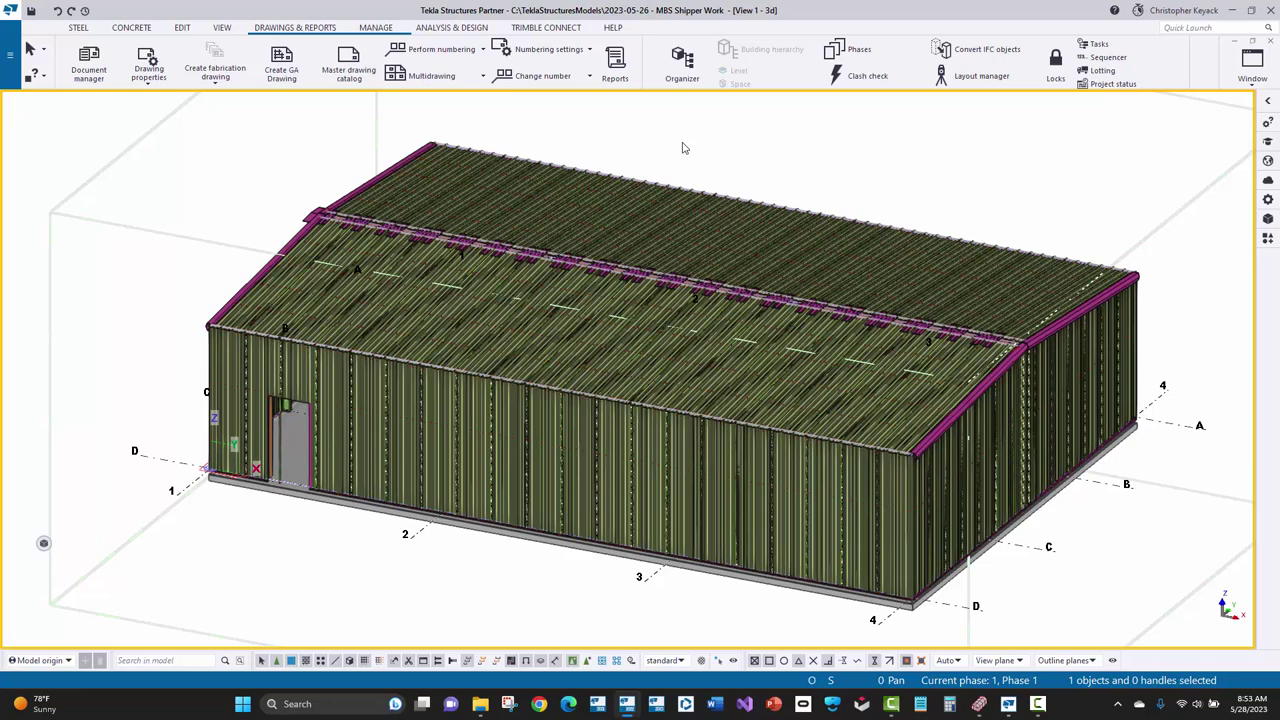
Number the modified objects in the MBS Shipper Work model using Perform numbering
left_click(296, 31)
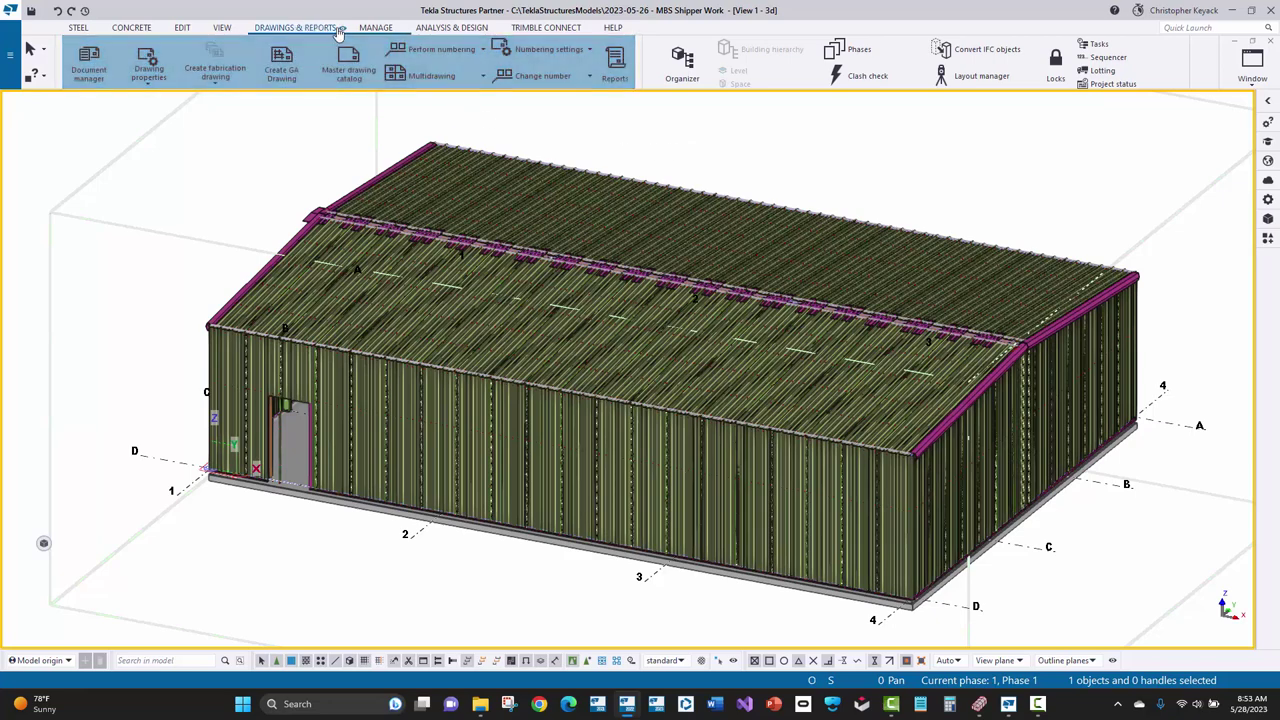
left_click(457, 51)
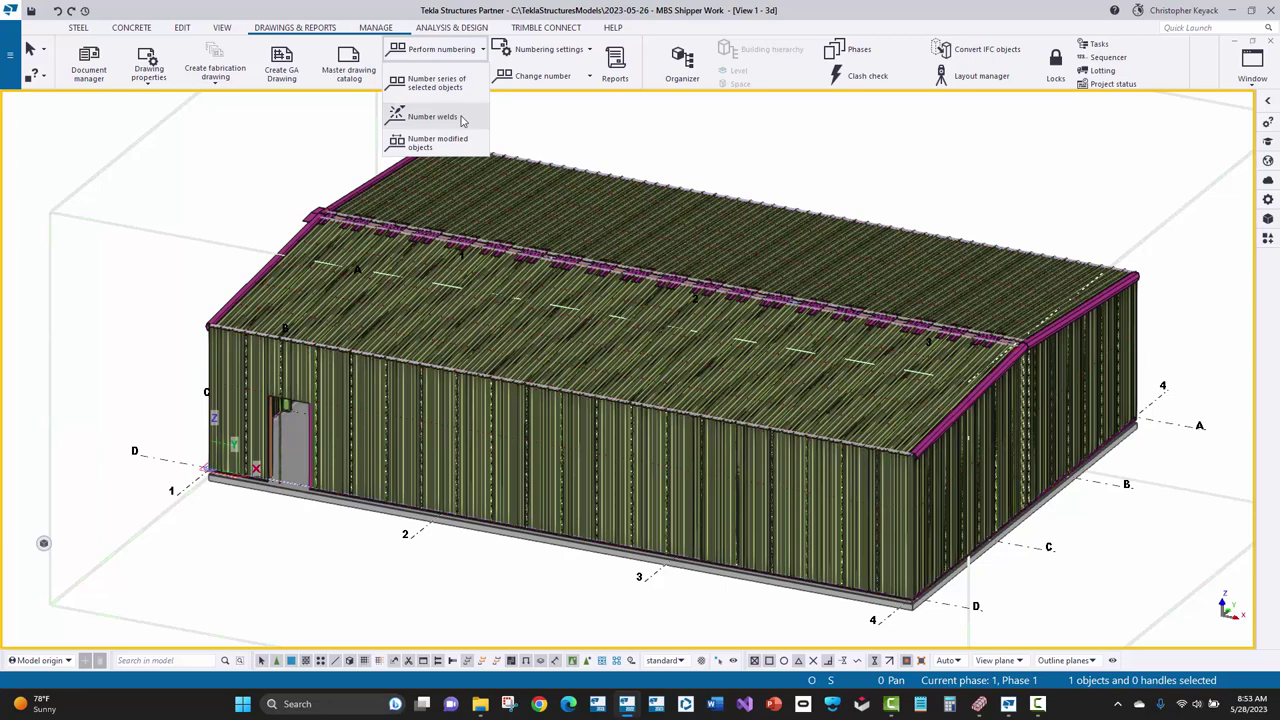
left_click(462, 145)
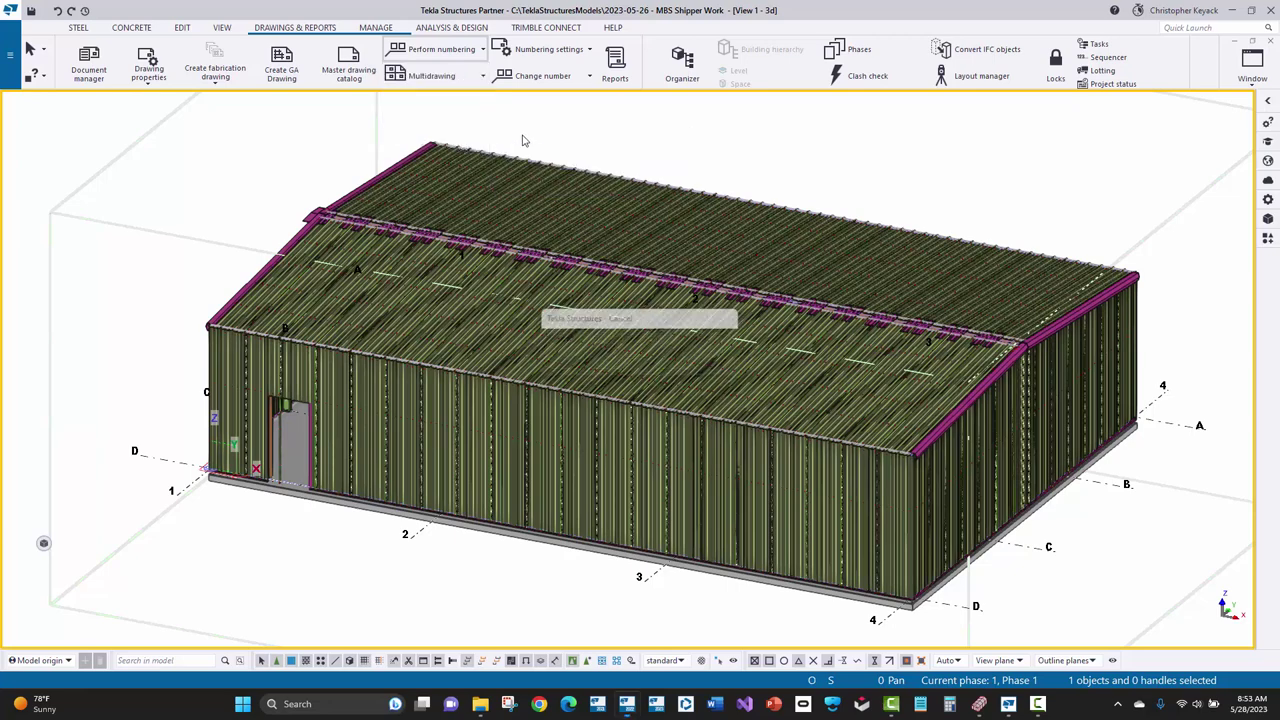
Create the +Xshipper.out report from all objects, overwriting the old file, and close the listing
left_click(615, 60)
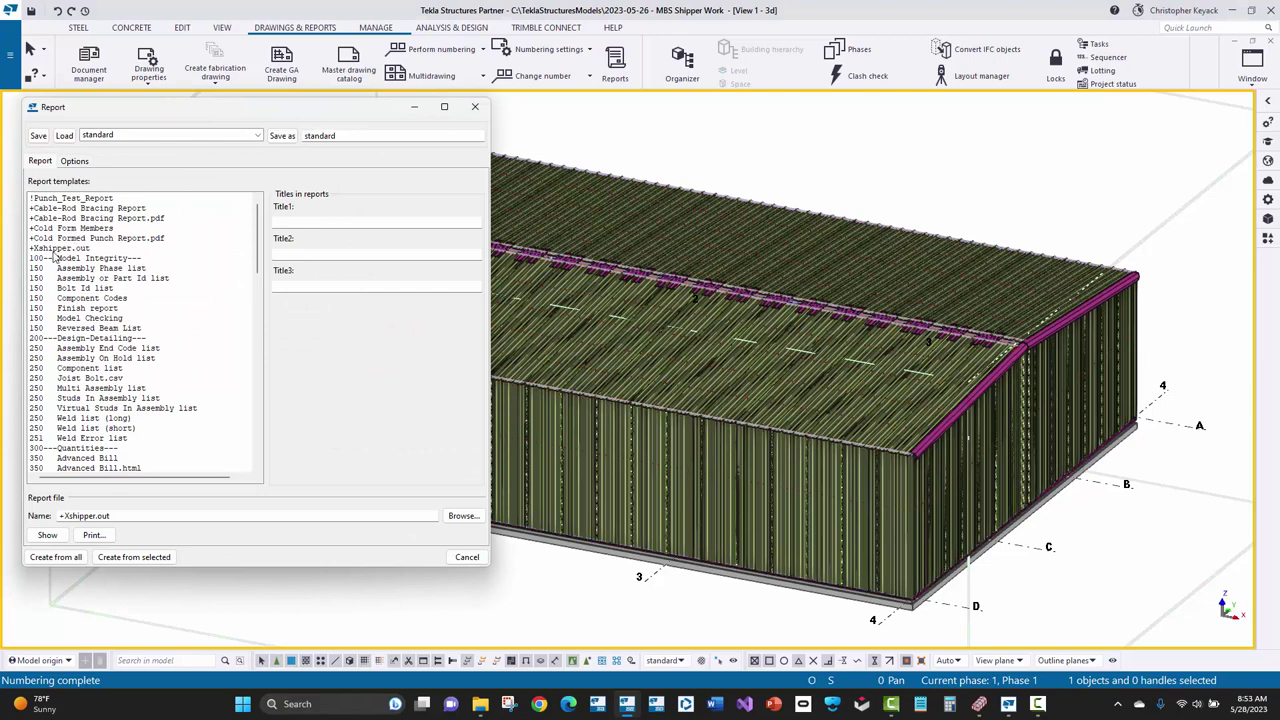
left_click(52, 248)
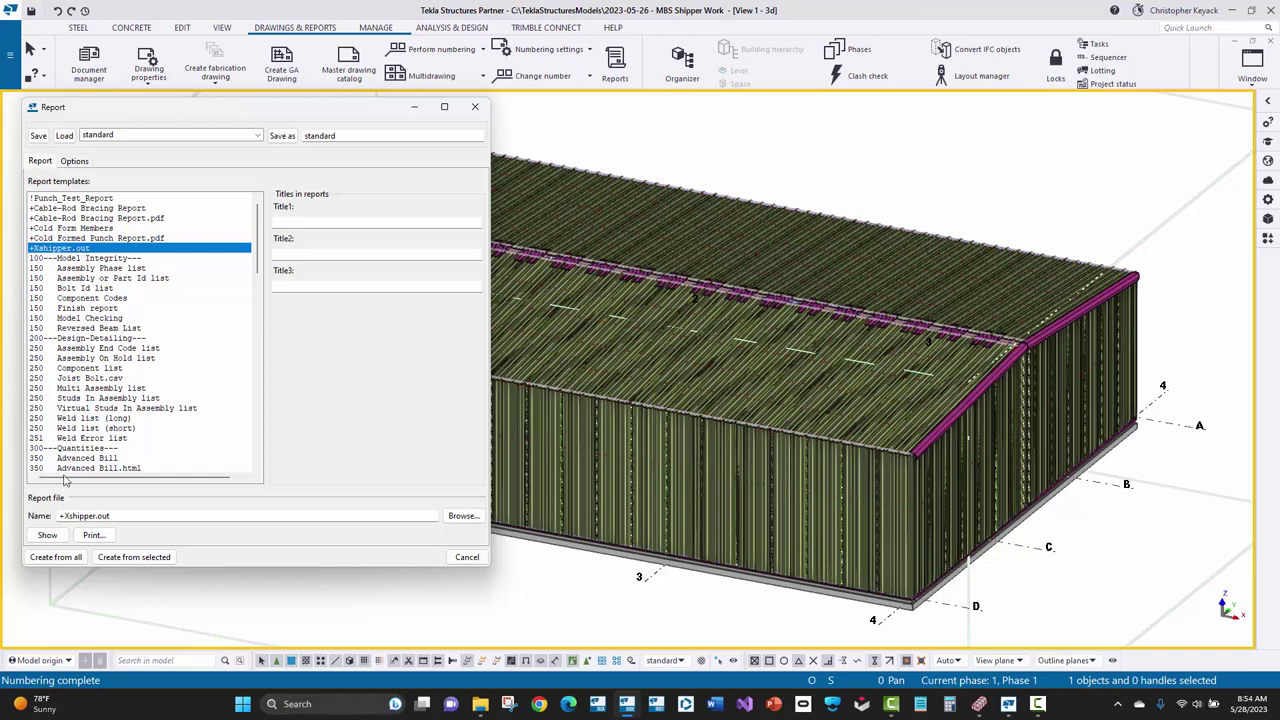
left_click(58, 558)
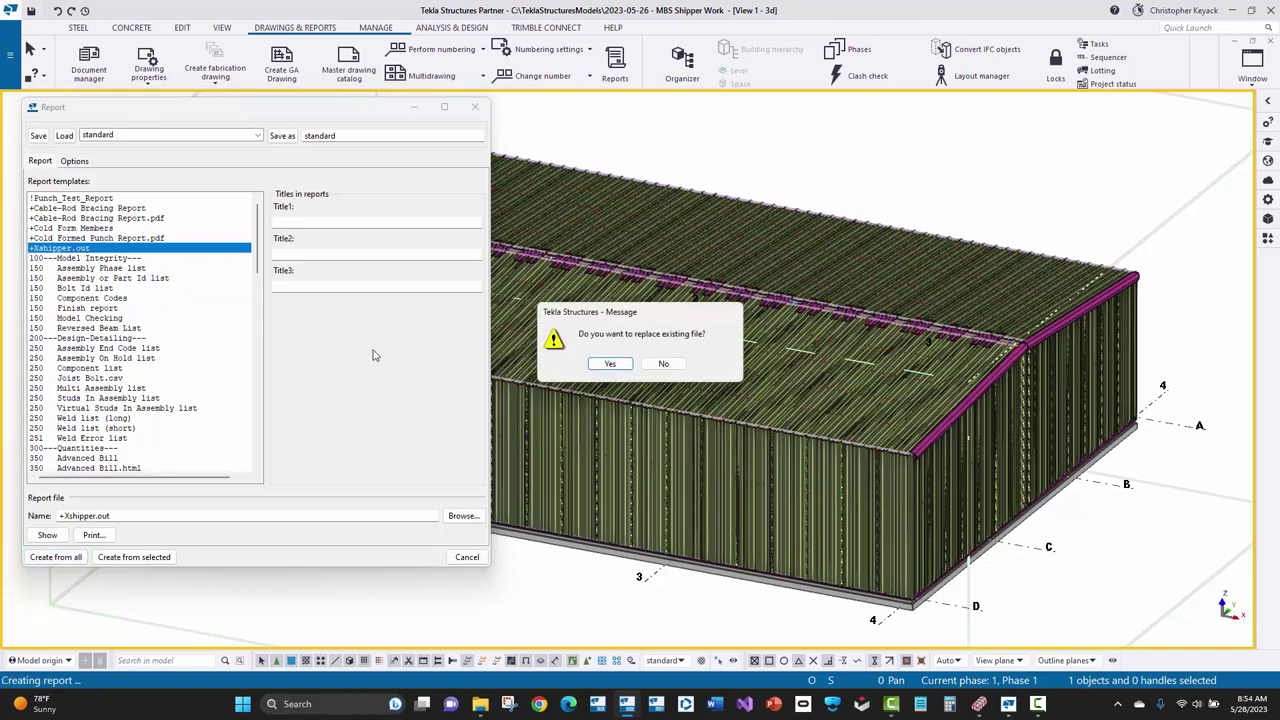
left_click(600, 362)
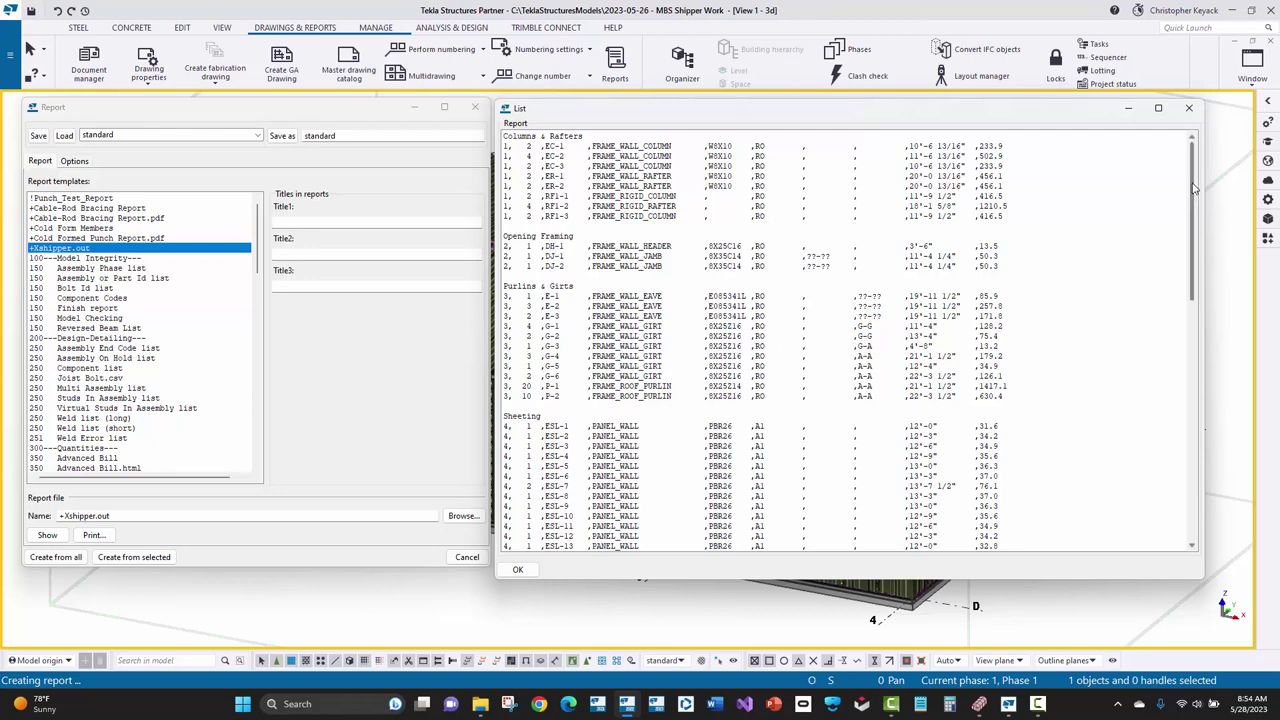
left_click_drag(1193, 190, 1177, 434)
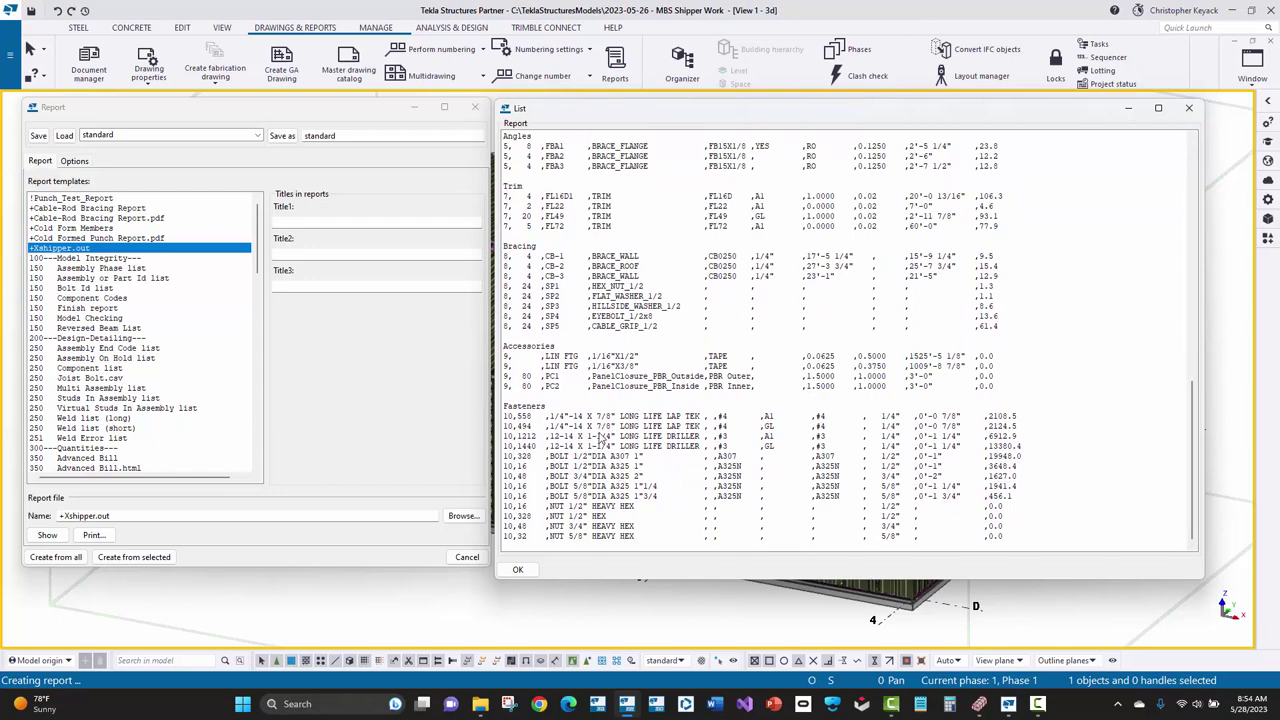
left_click(517, 571)
Close the report generator and run Excel Shipper from the MBS Program Listing
left_click(475, 106)
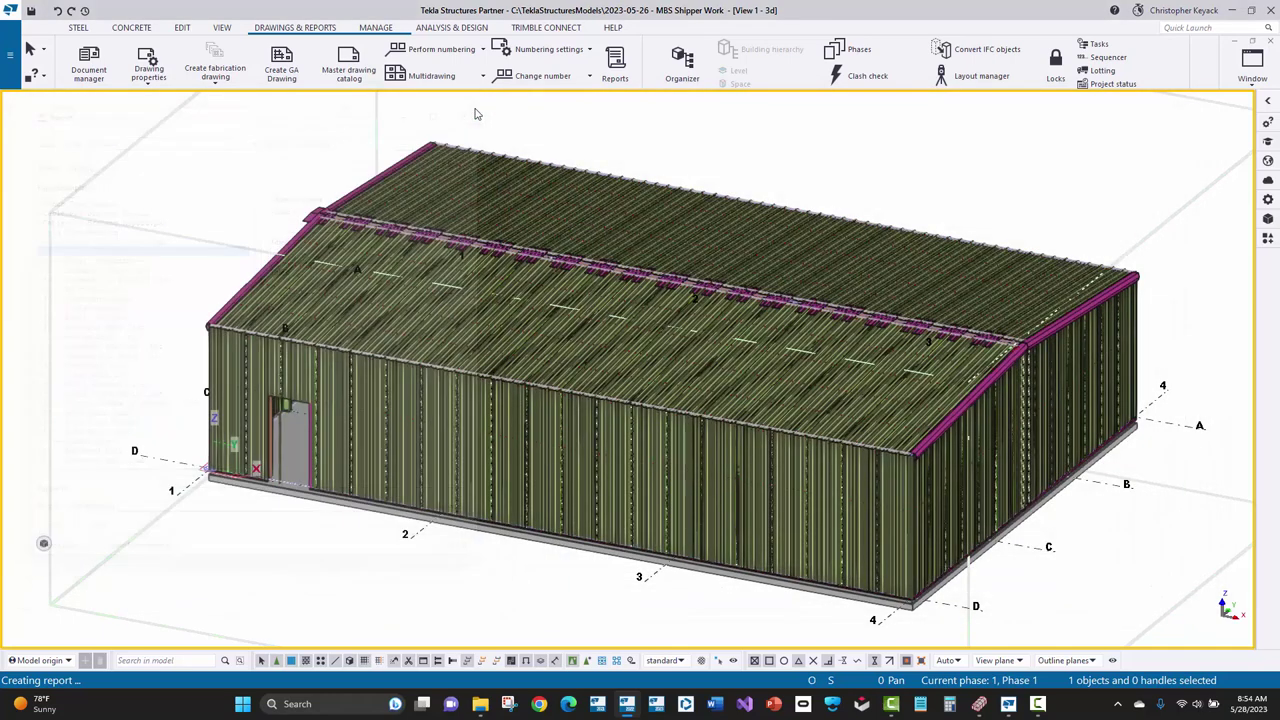
left_click(979, 704)
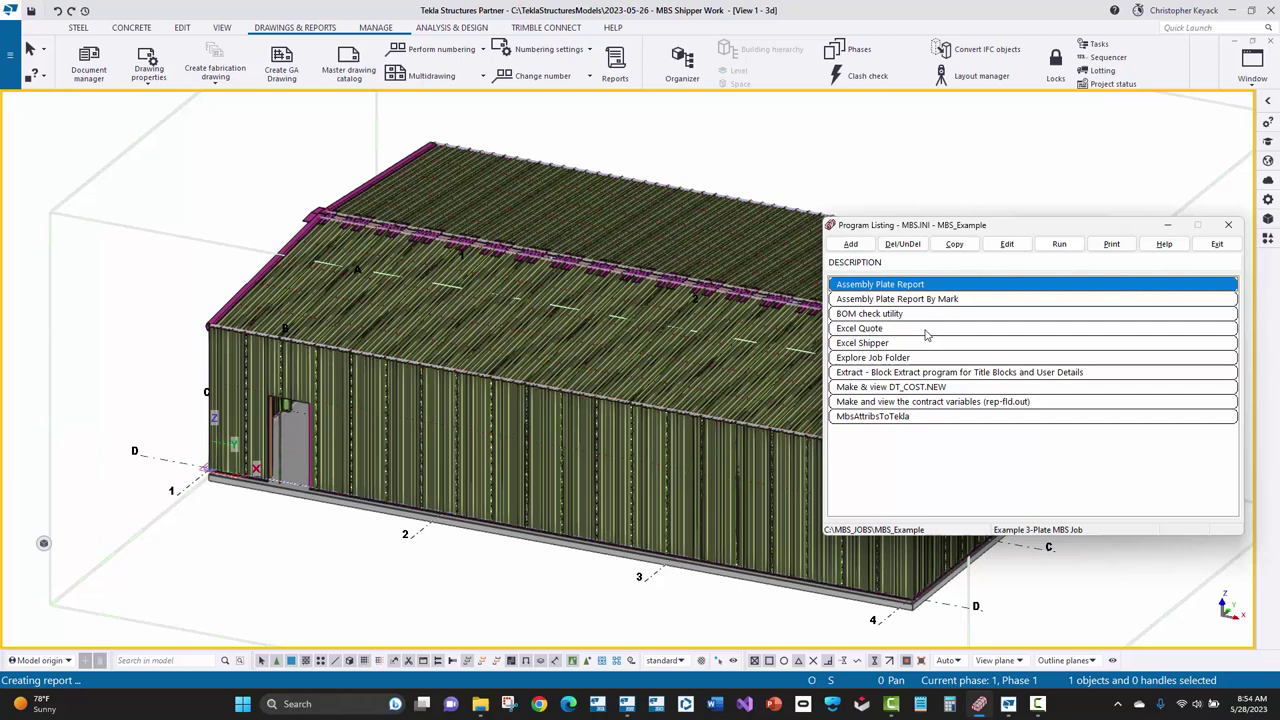
left_click(884, 343)
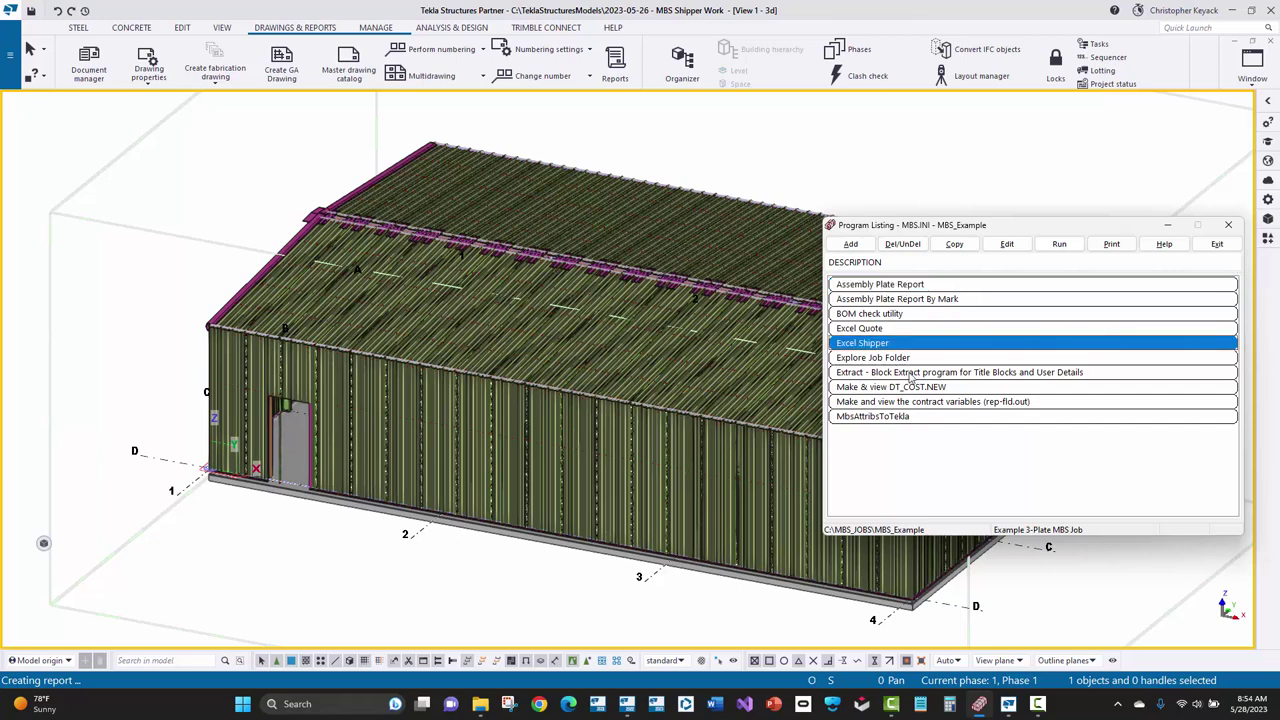
left_click(1059, 246)
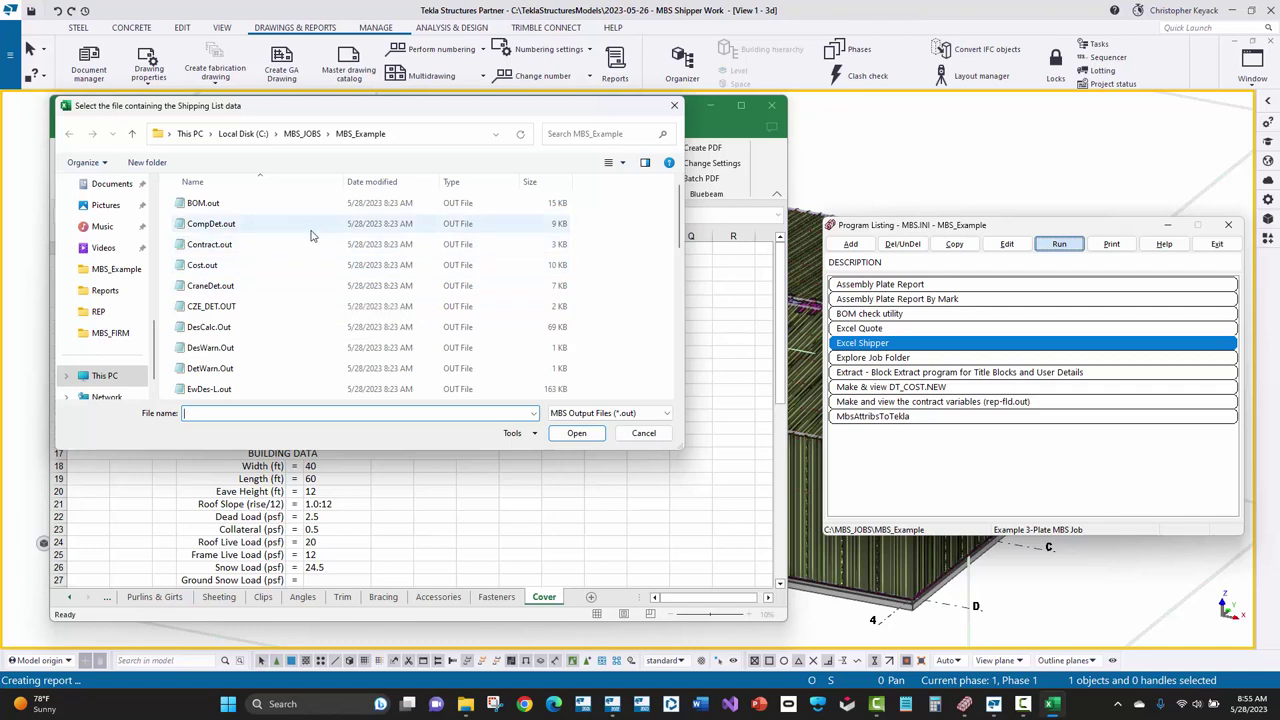
Open +Xshipper.out from C:\TeklaStructuresModels\2023-05-26 - MBS Shipper Work\Reports into the shipper workbook
left_click(243, 133)
scroll(252, 369, "down", 5)
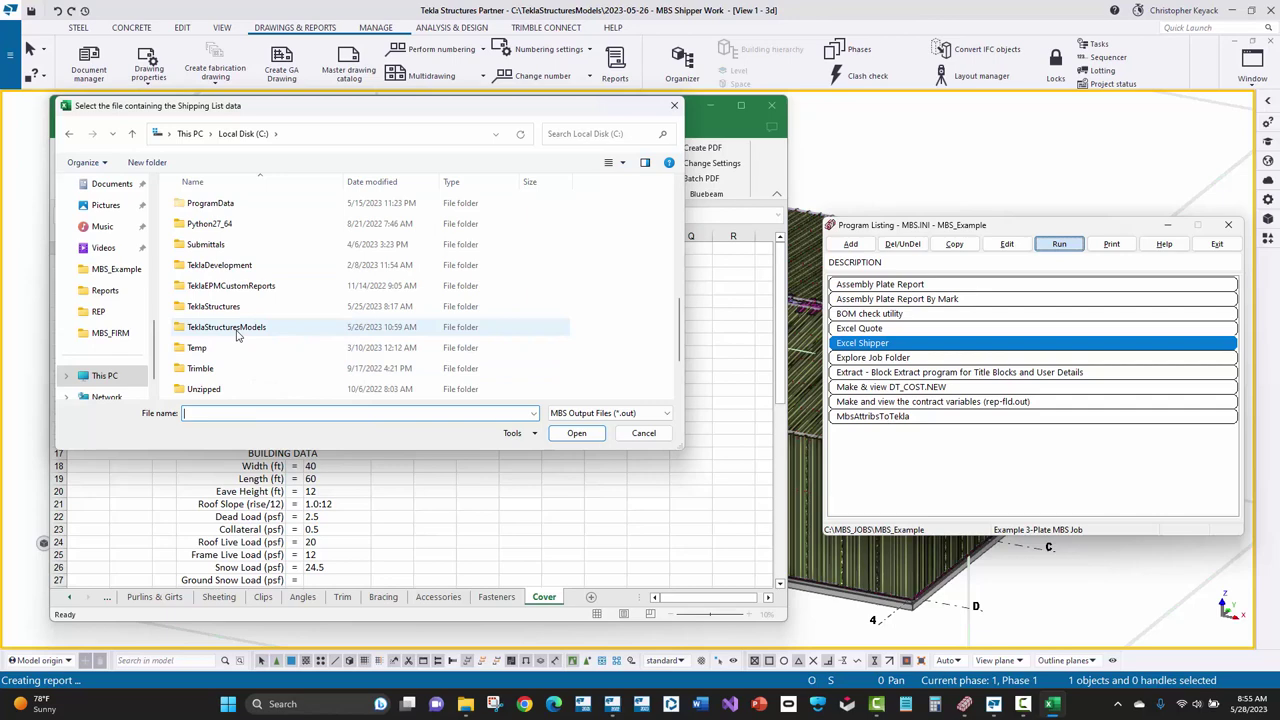
double_click(228, 327)
left_click(247, 205)
double_click(247, 205)
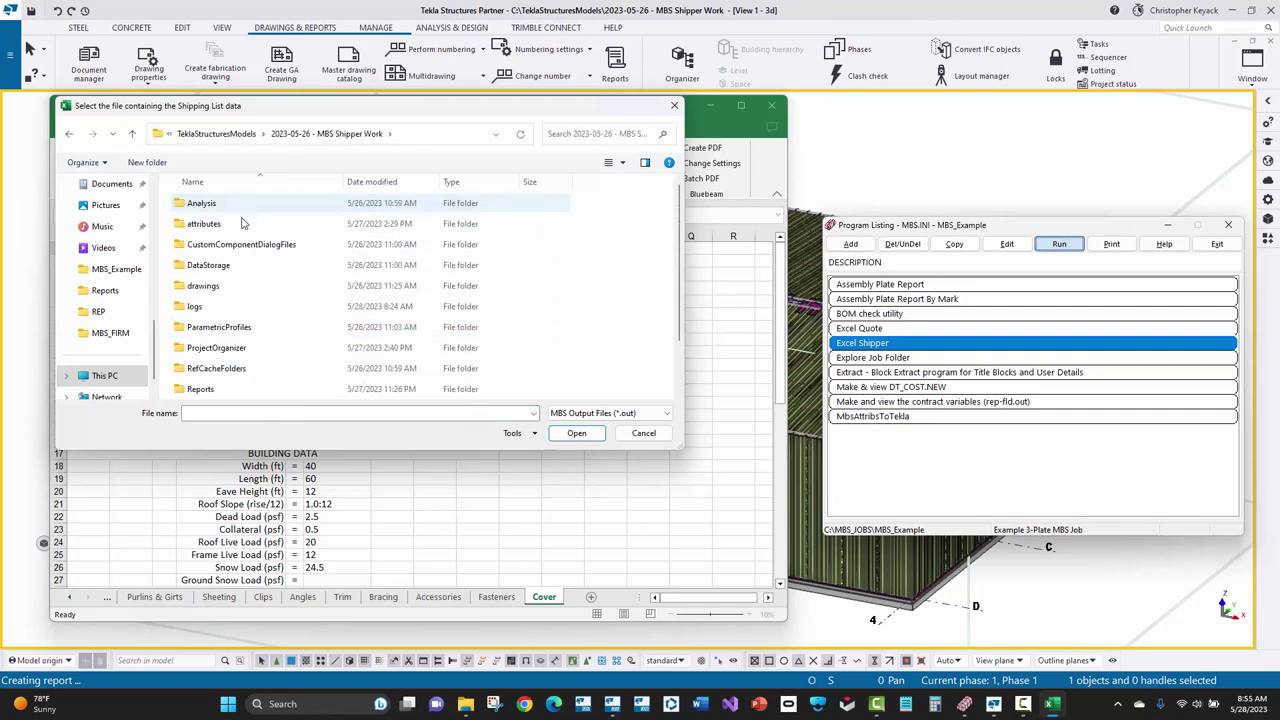
scroll(220, 320, "down", 2)
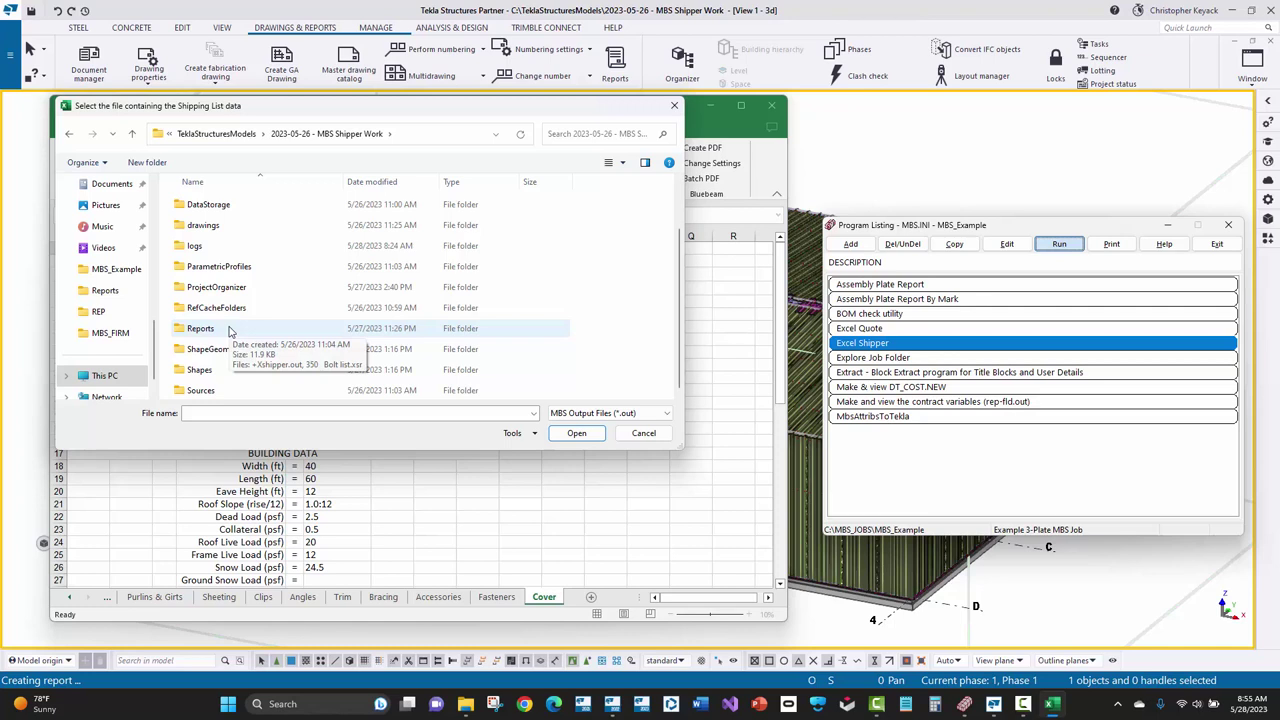
double_click(228, 330)
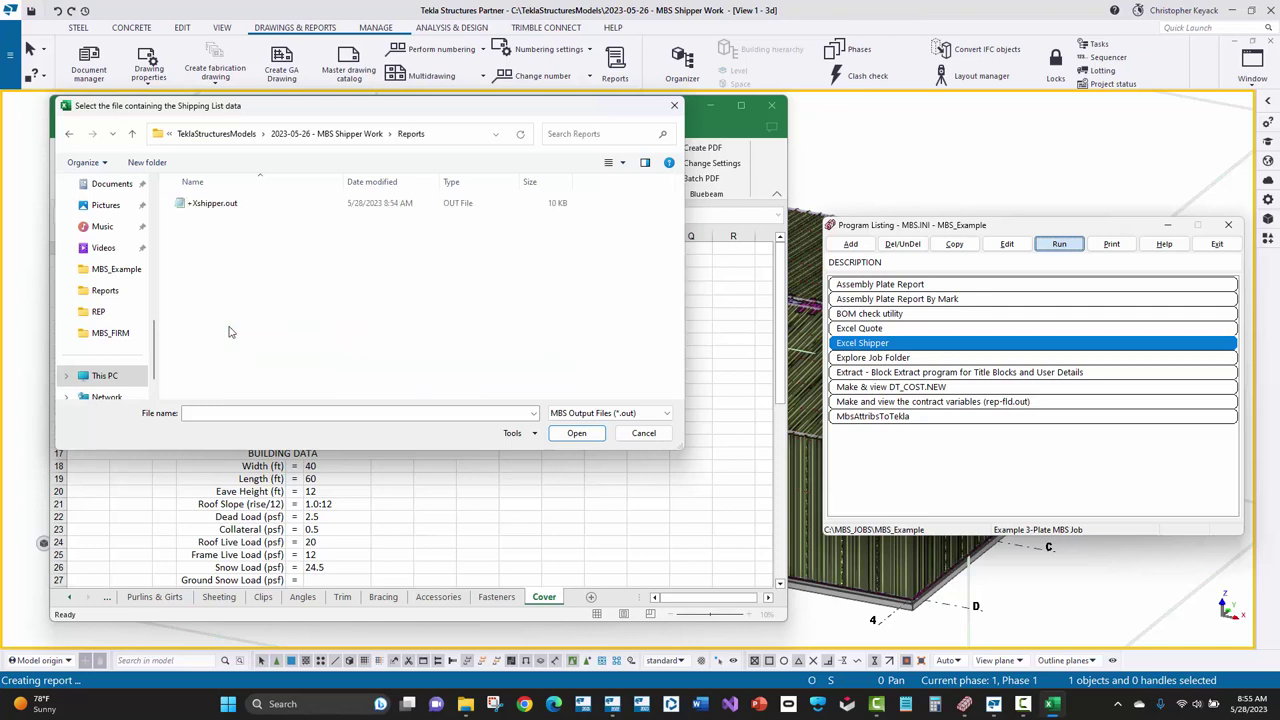
left_click(215, 205)
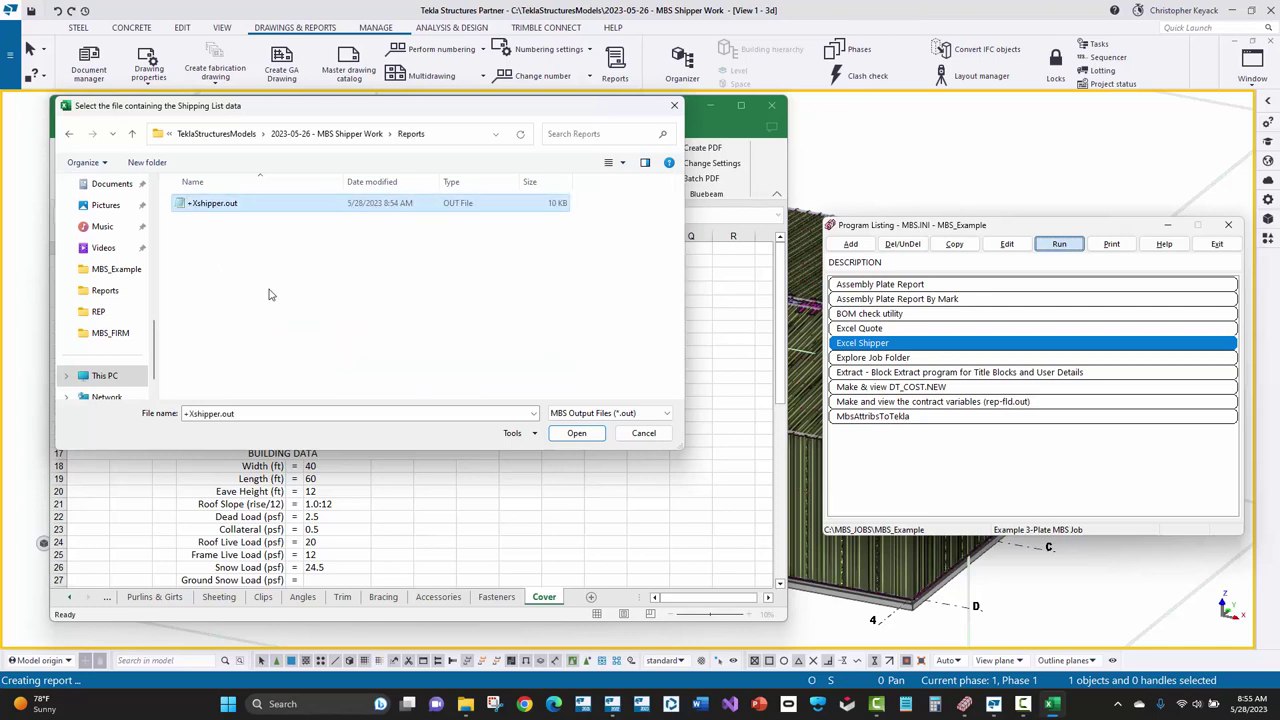
left_click(574, 433)
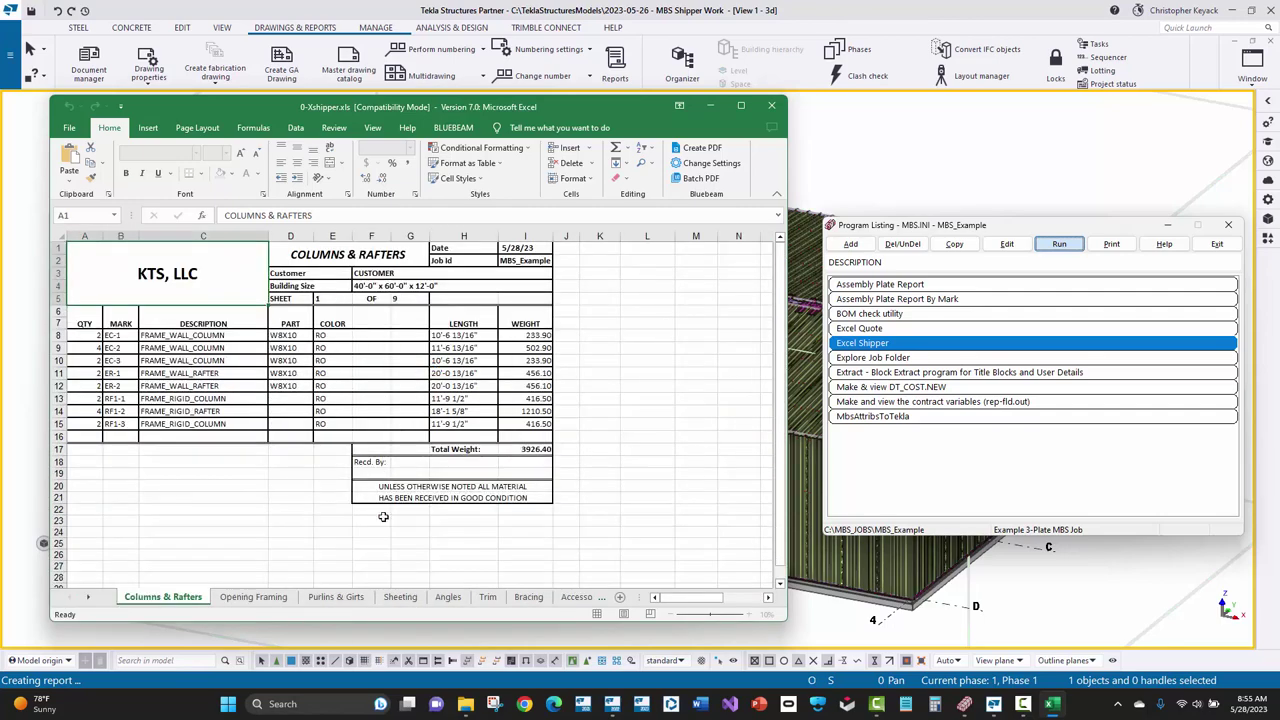
View the Opening Framing sheet, then the Accessories sheet's tape description in C8
left_click(251, 597)
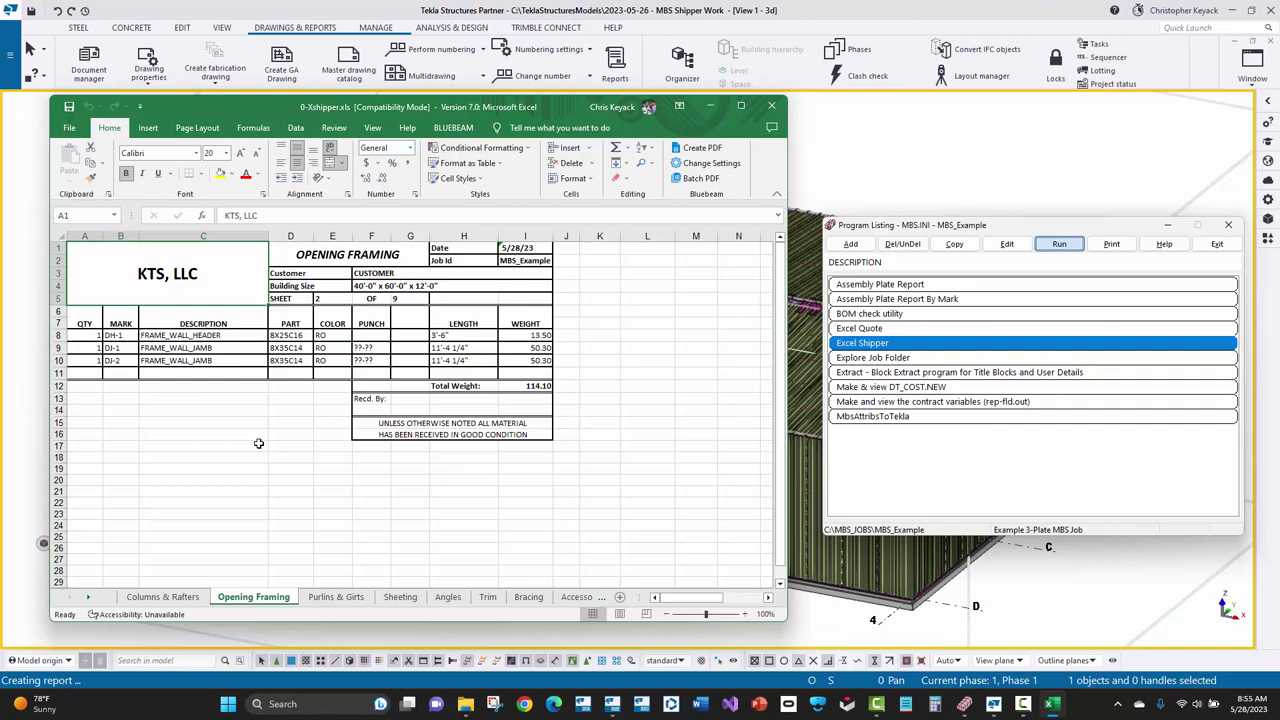
left_click(578, 597)
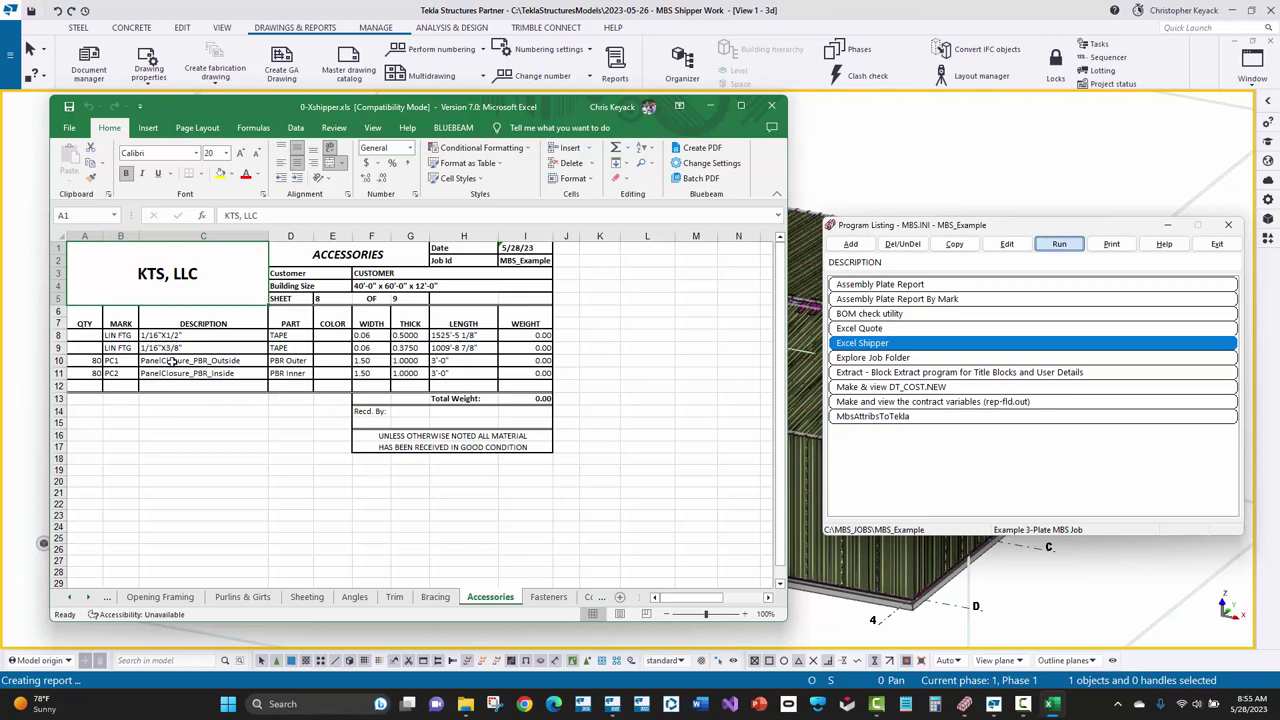
left_click(195, 336)
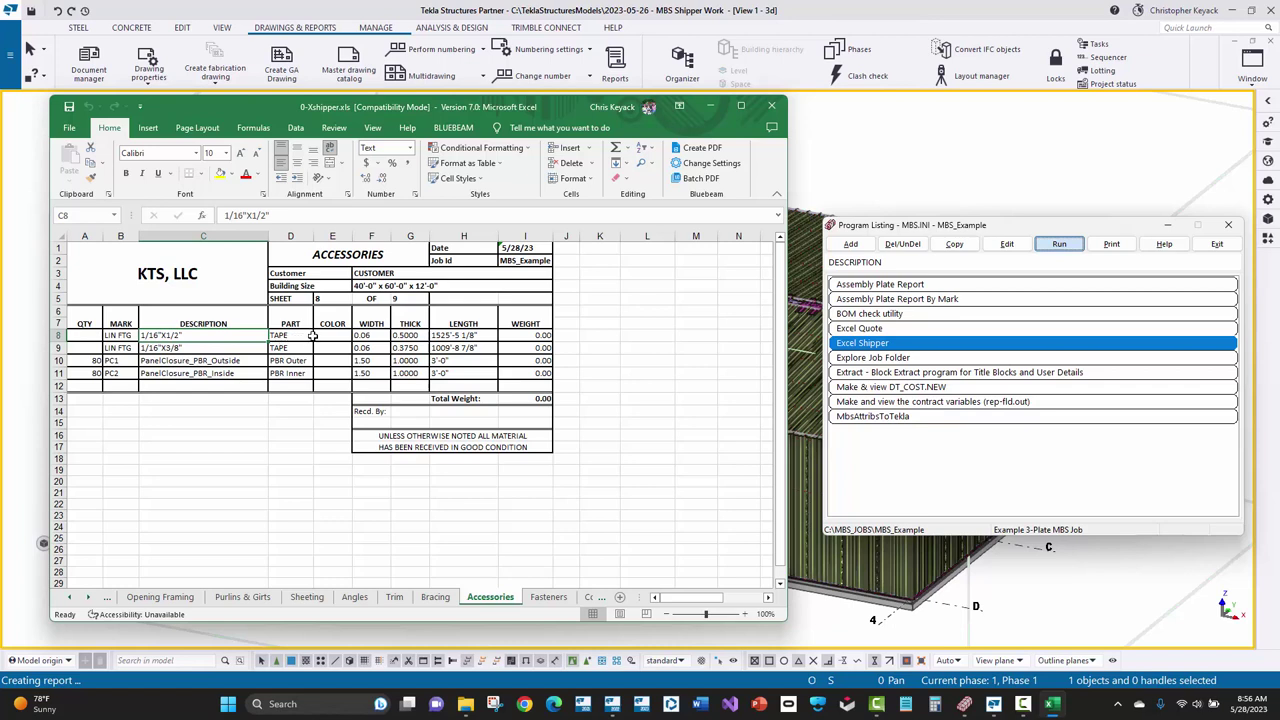
Check the tape length in H8 and description in C8, then view Fasteners, Sheeting and Purlins & Girts
left_click(472, 336)
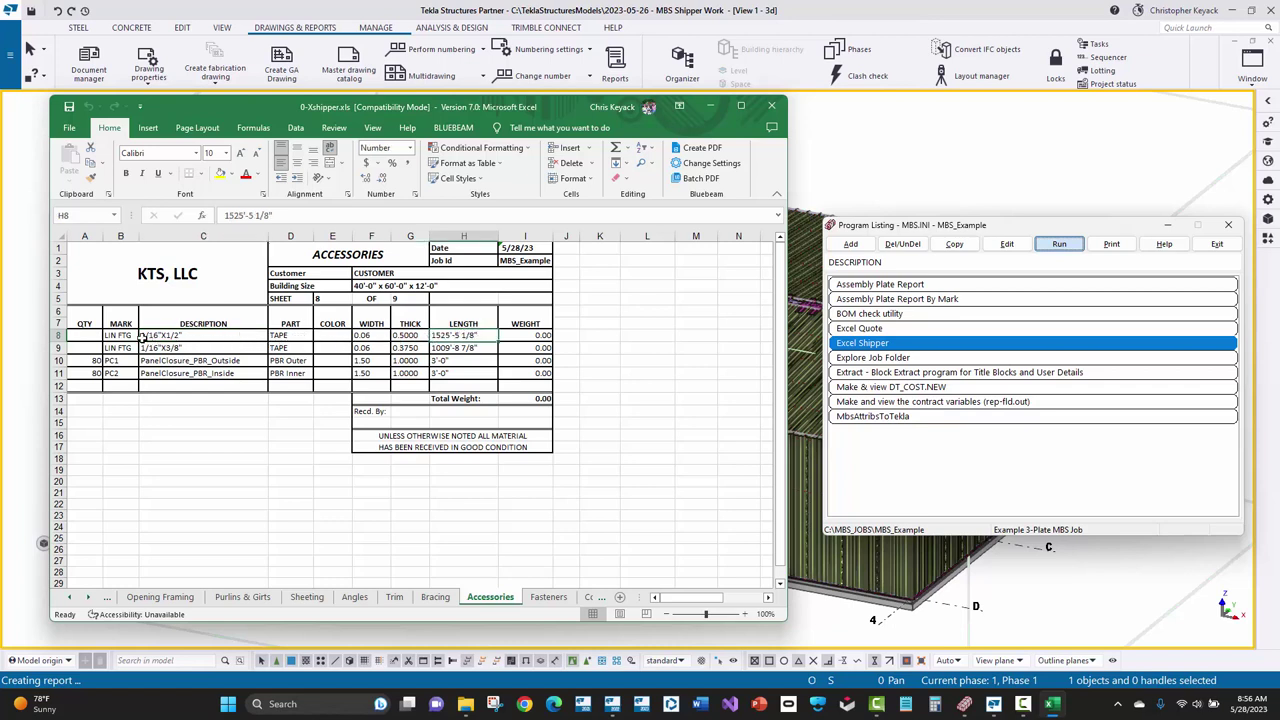
left_click(178, 336)
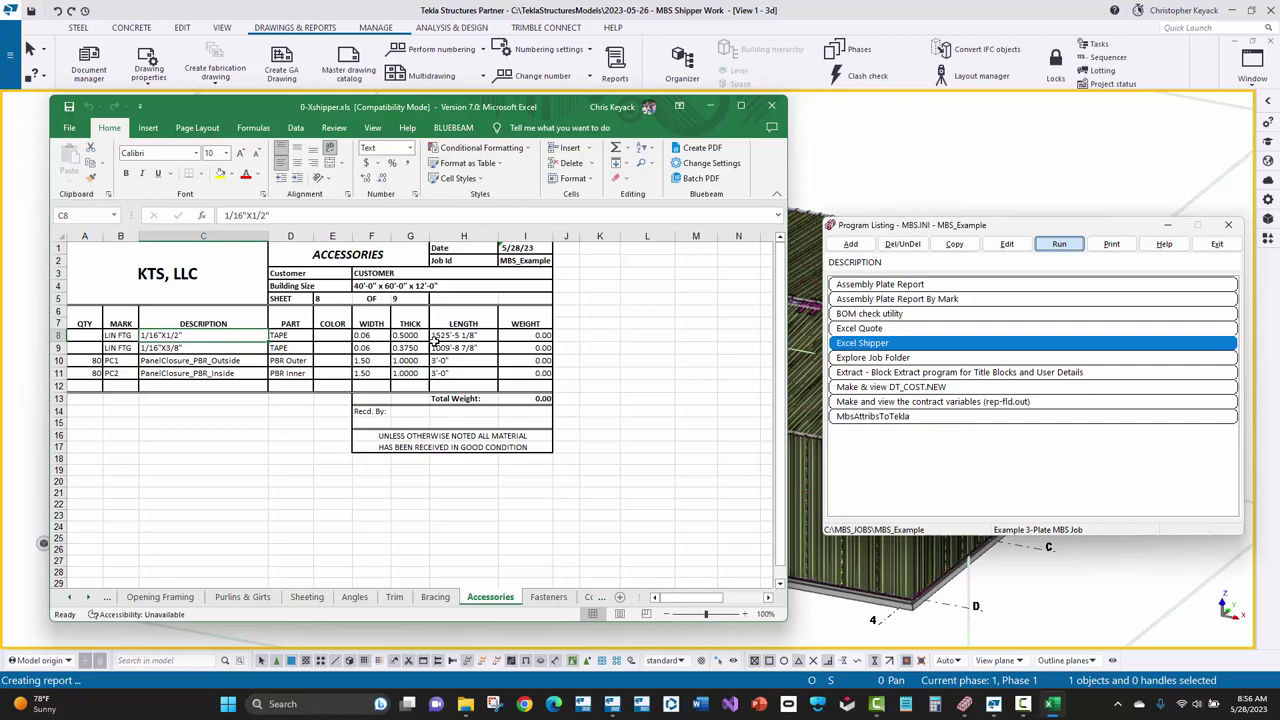
left_click(549, 597)
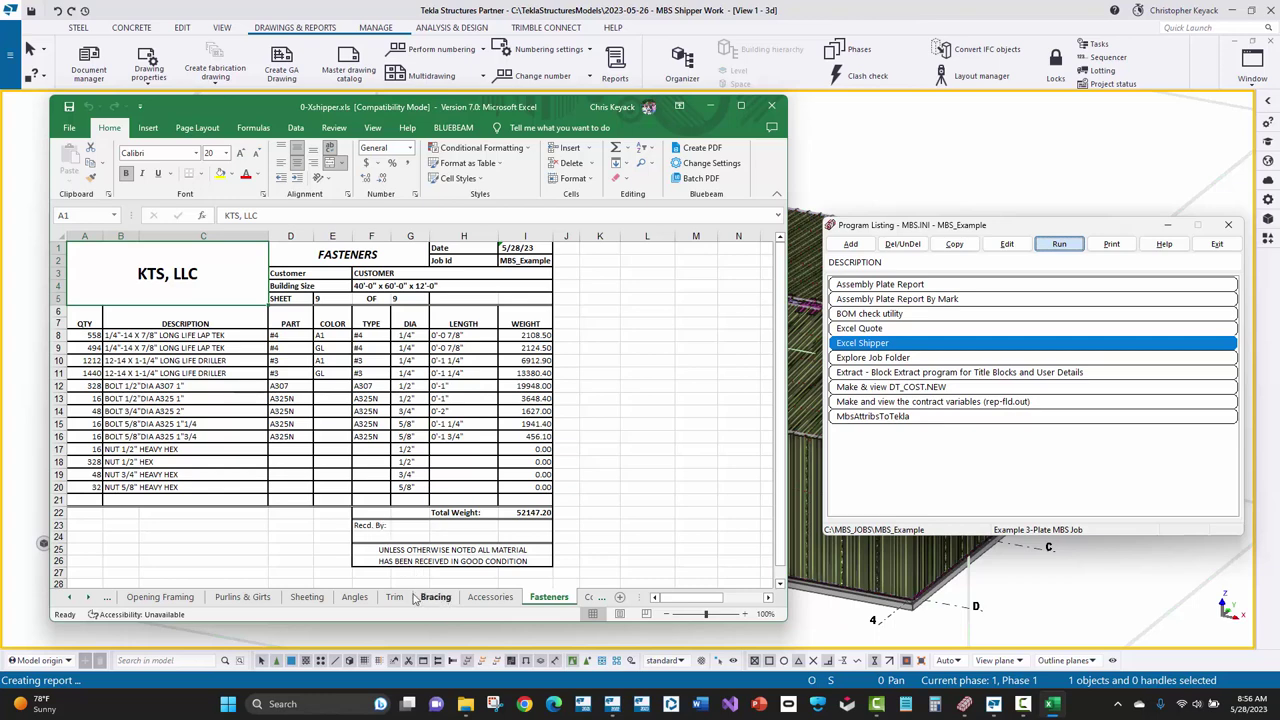
left_click(303, 597)
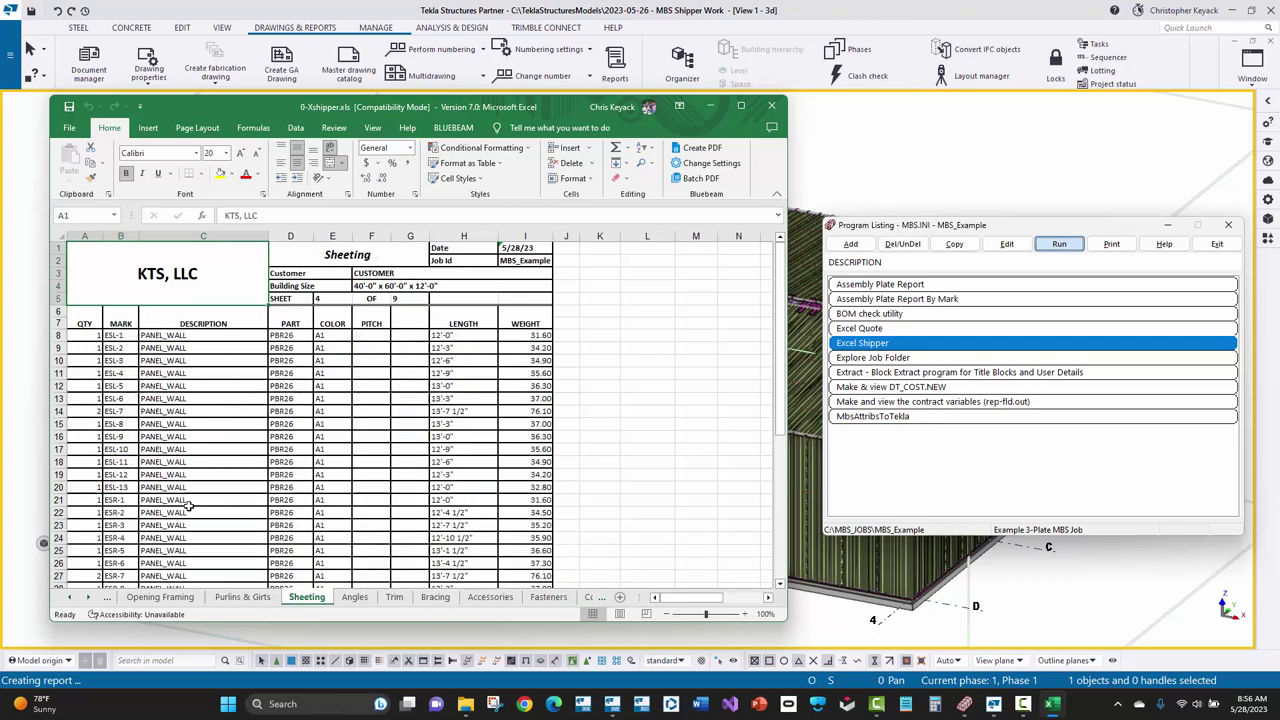
left_click(220, 597)
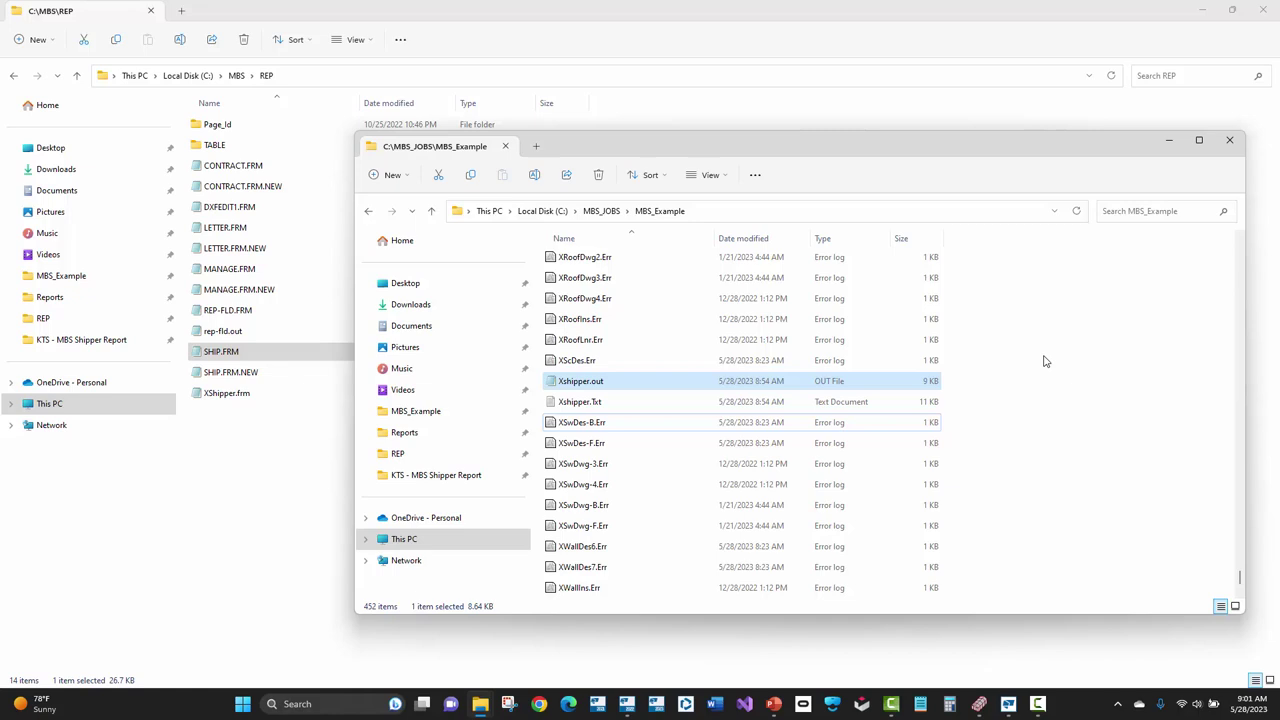
Open Xshipper.out in Notepad and mark the quantity 4, Columns & Rafters heading and Colors: RO - Red Oxide lines
double_click(617, 384)
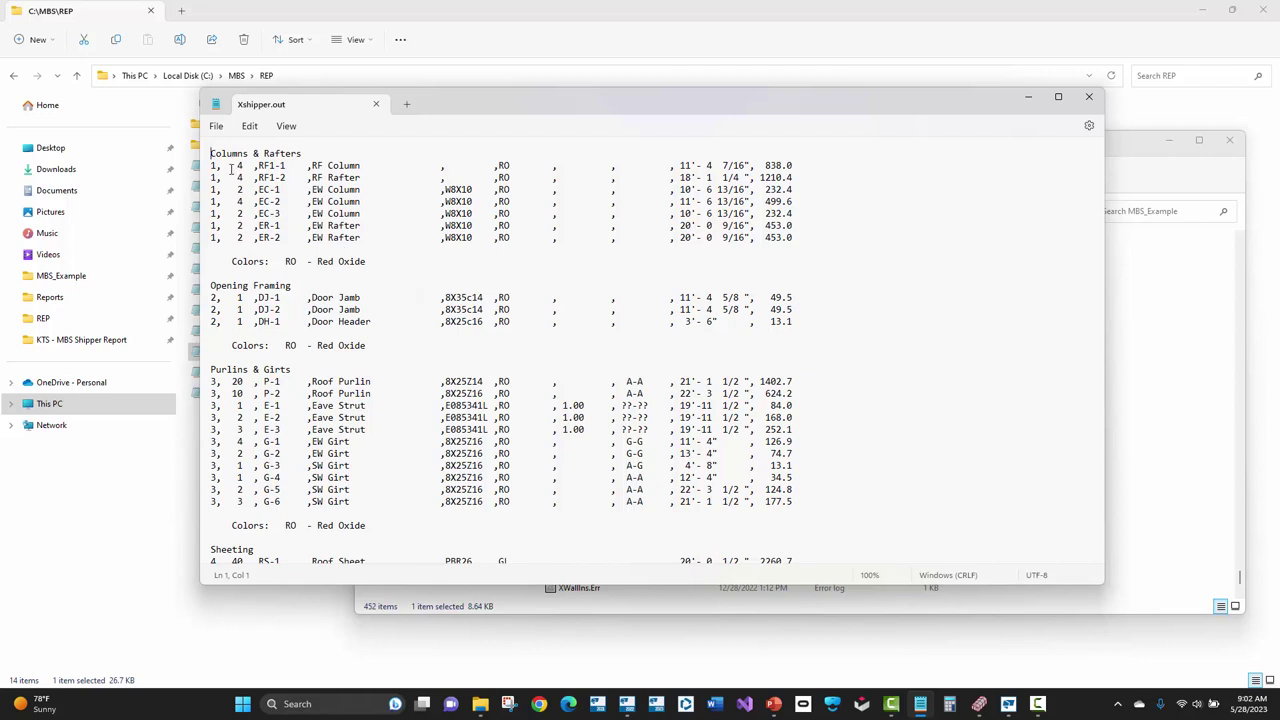
left_click_drag(222, 166, 253, 181)
left_click_drag(305, 153, 211, 158)
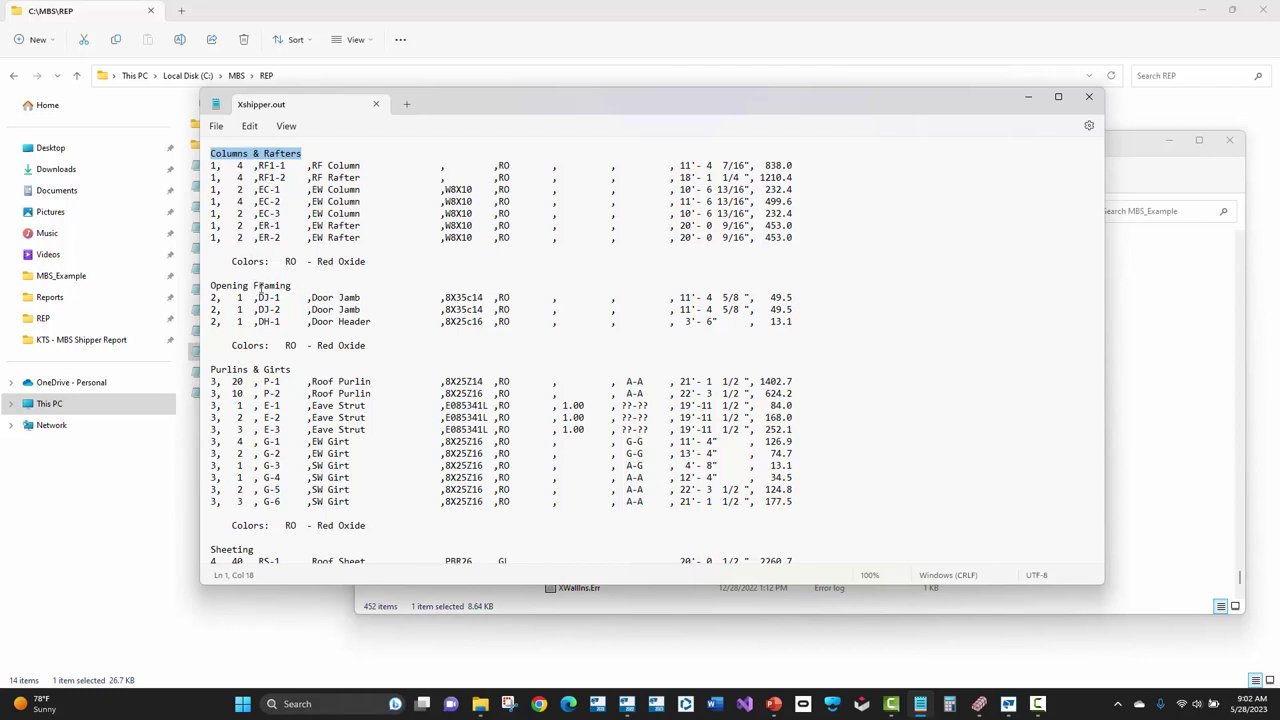
left_click(372, 261)
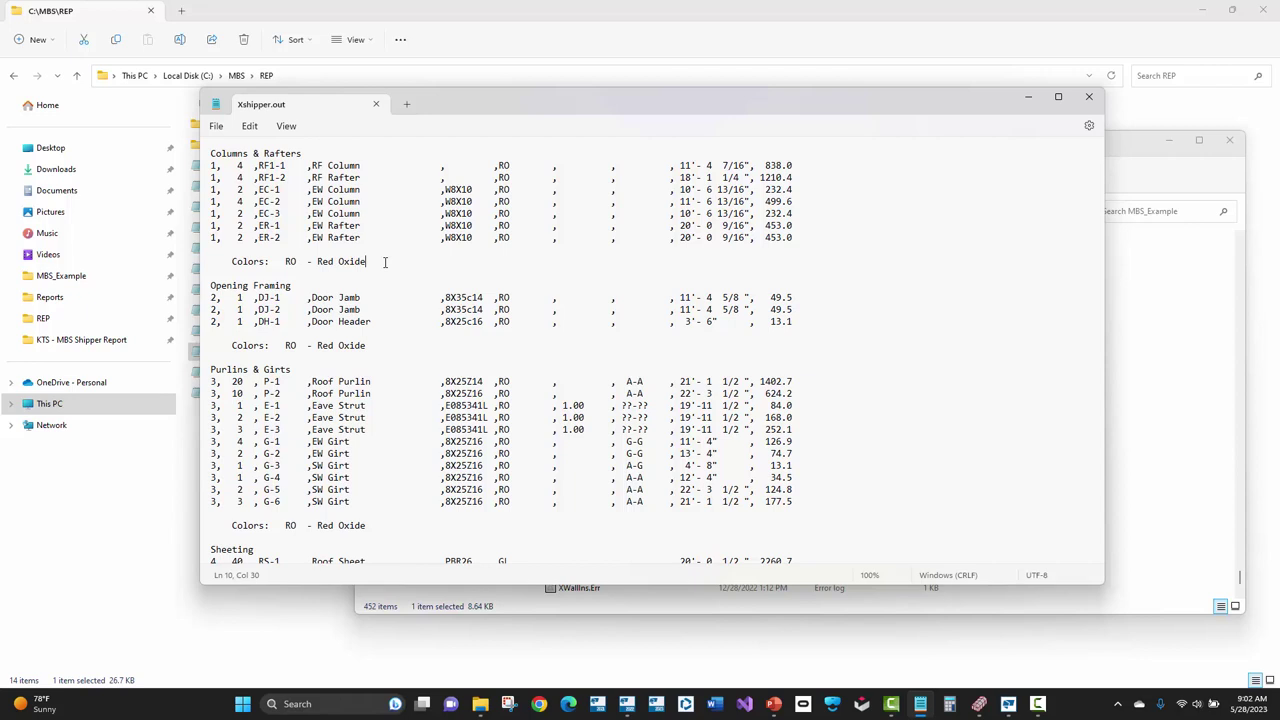
left_click_drag(374, 261, 232, 264)
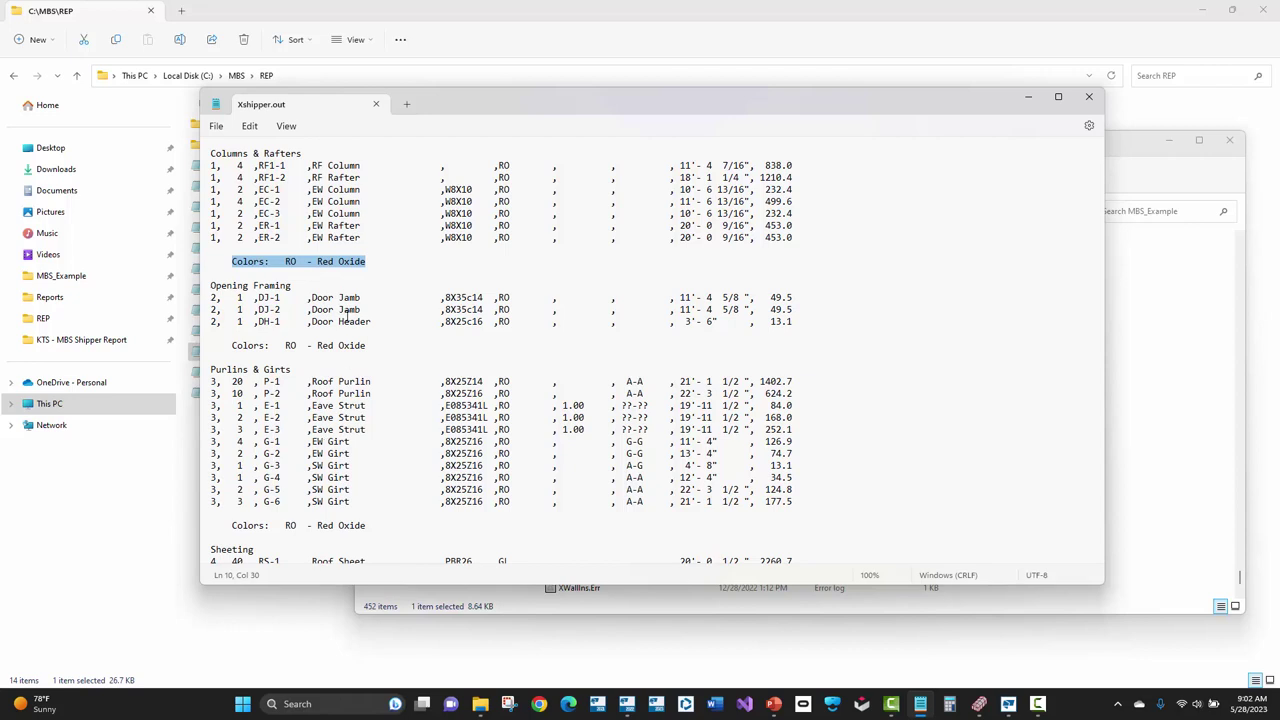
left_click(381, 345)
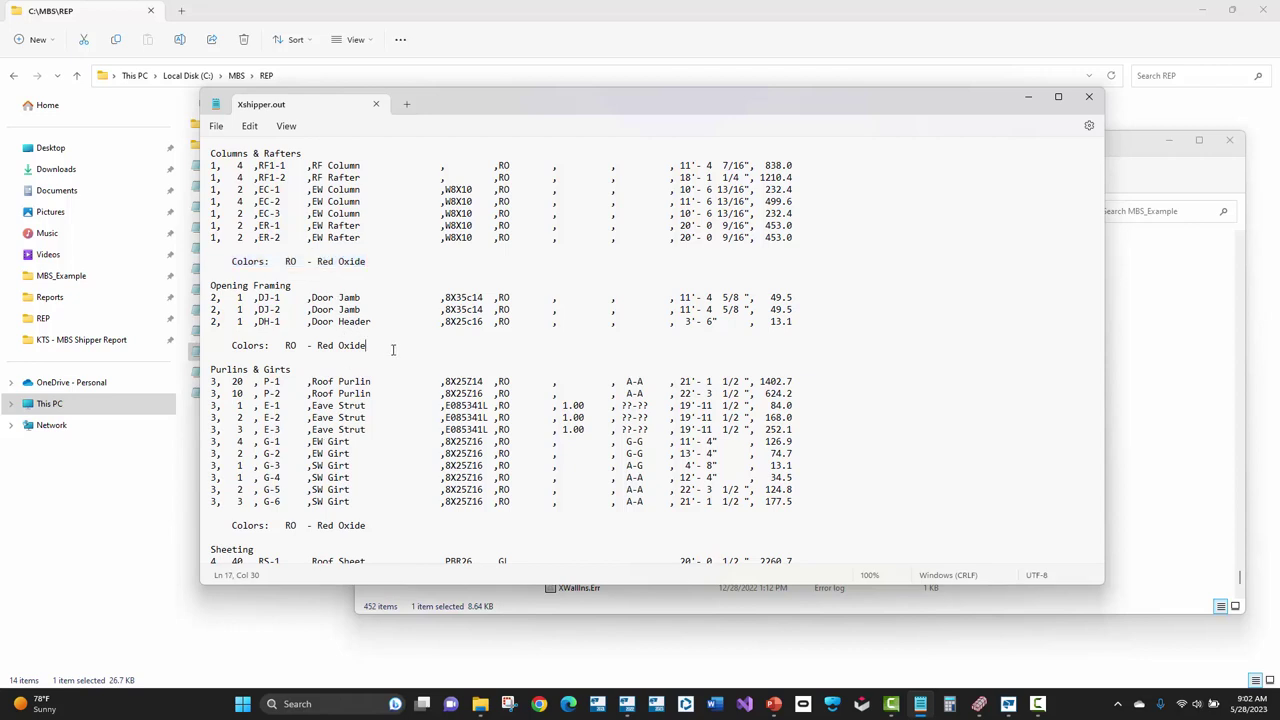
left_click(212, 348, "shift")
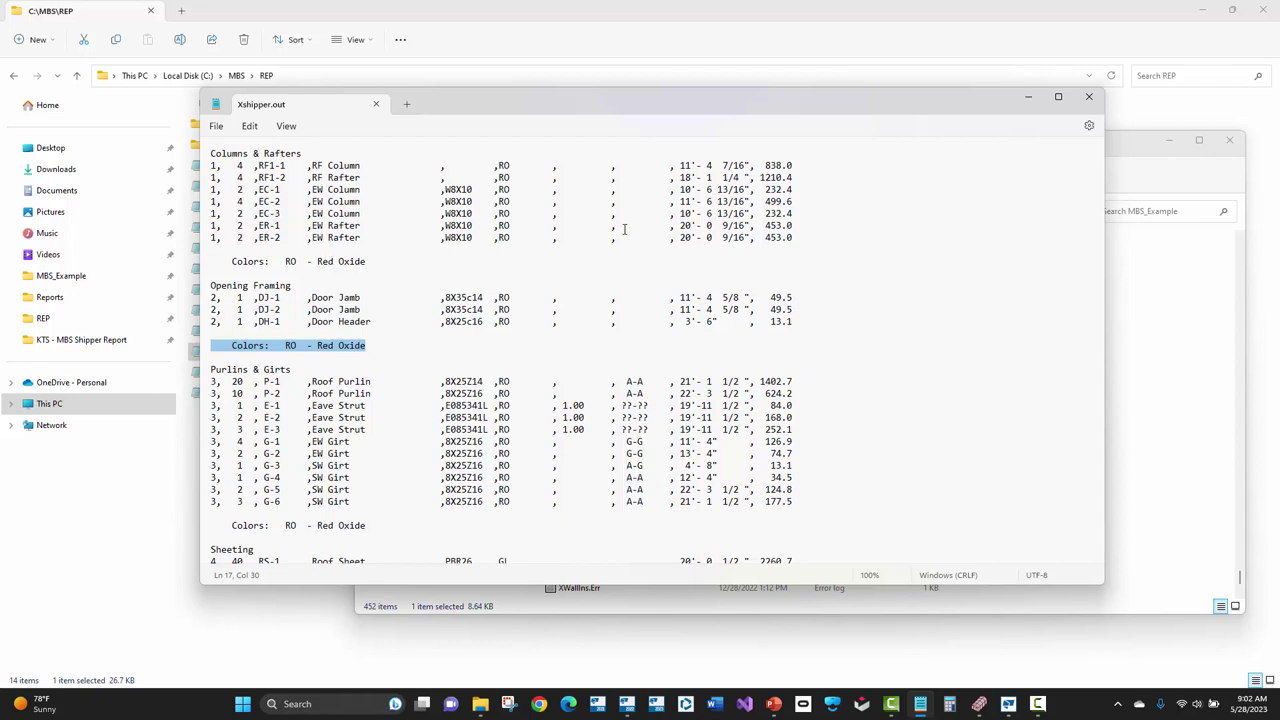
Inspect the Columns & Rafters data rows and Colors line, then close Notepad back to MBS_Example
left_click_drag(797, 238, 171, 166)
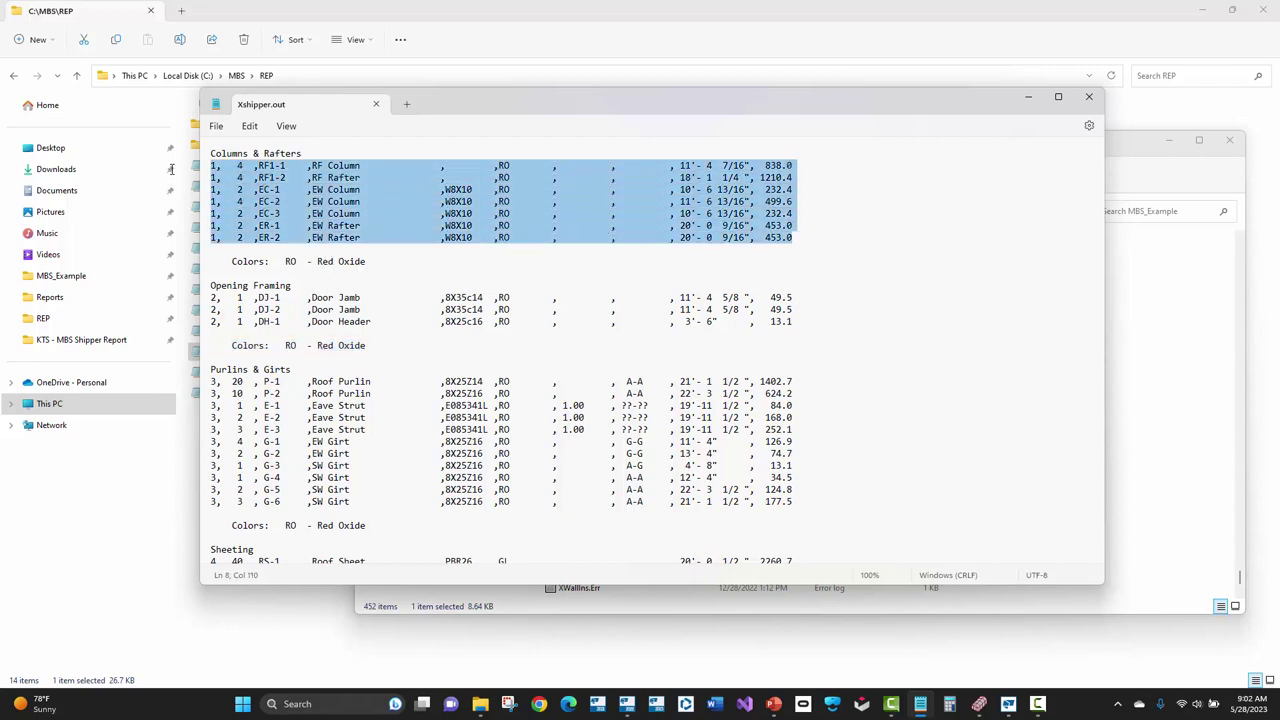
left_click(227, 250)
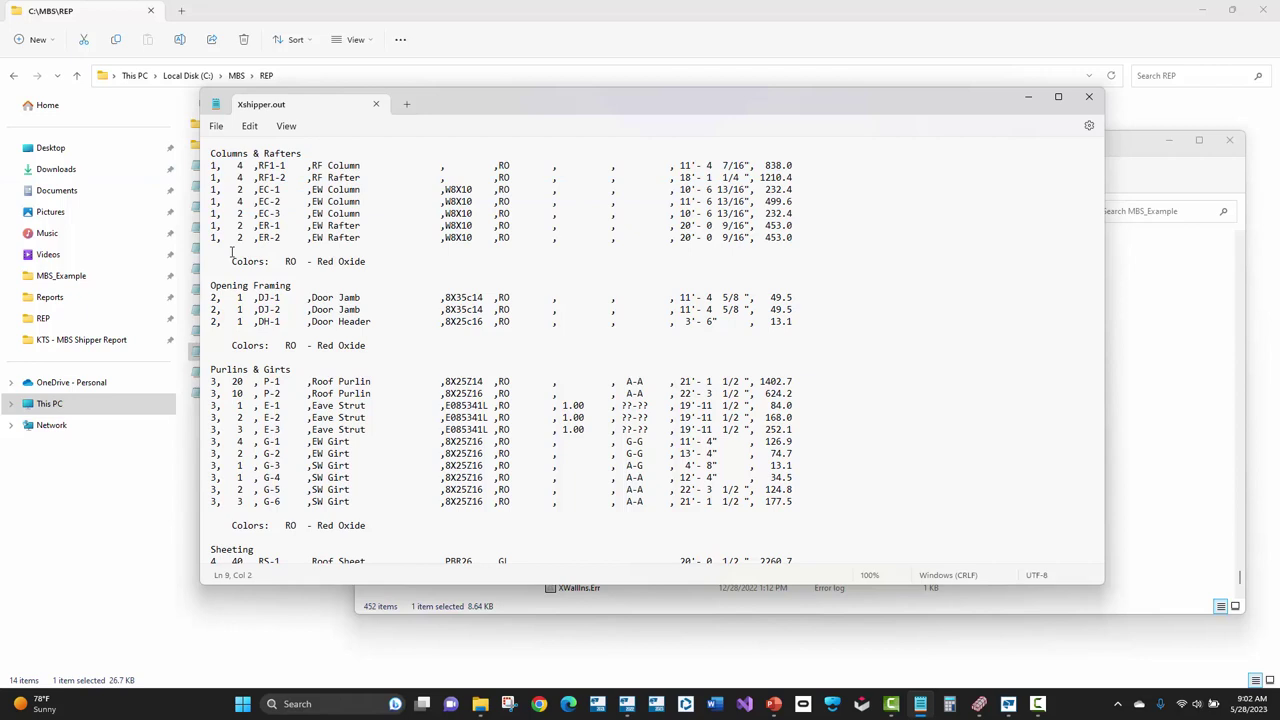
left_click(236, 252)
mouse_move(221, 252)
left_mouse_down()
mouse_move(208, 257)
mouse_move(219, 252)
left_mouse_up()
triple_click(208, 257)
key("Down")
key("Down")
key("Down")
key("Down")
key("Down")
key("Down")
key("Down")
key("Down")
key("Down")
left_click(1089, 96)
left_click(646, 389, "ctrl")
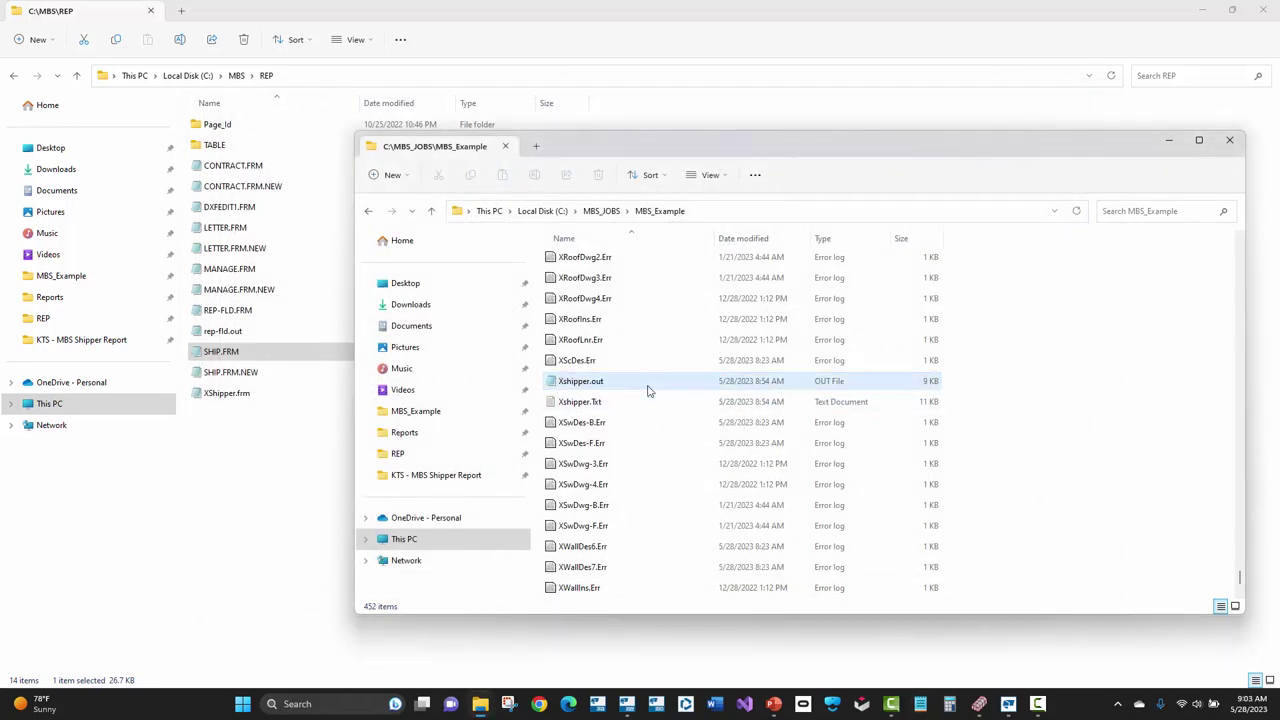
Minimize the MBS_Example window and select XShipper.frm in the REP folder
left_click(1171, 148)
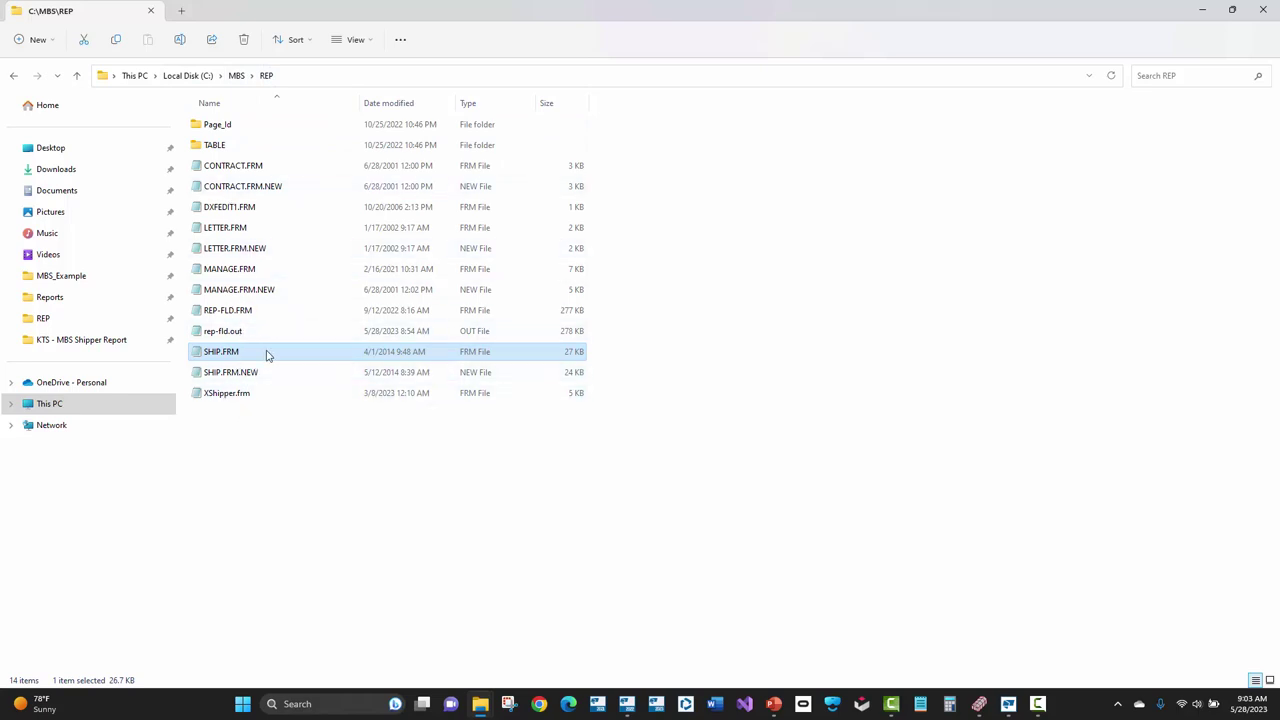
left_click(255, 396)
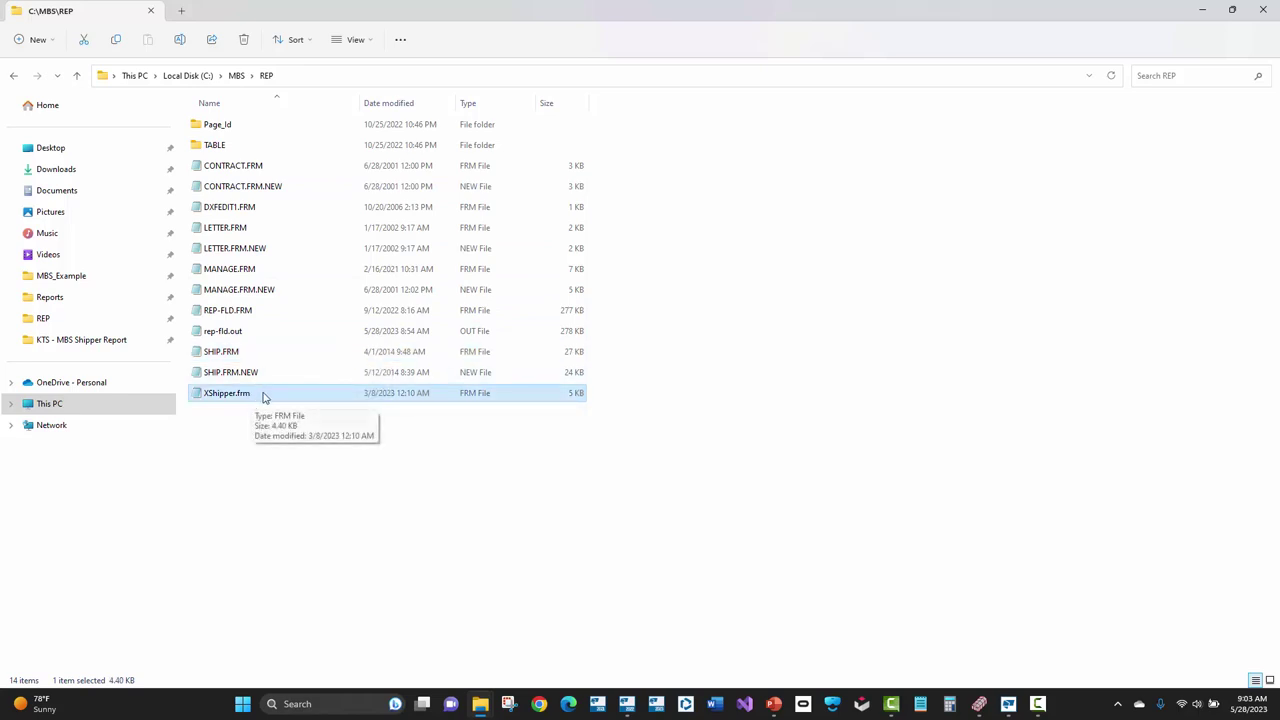
double_click(264, 396)
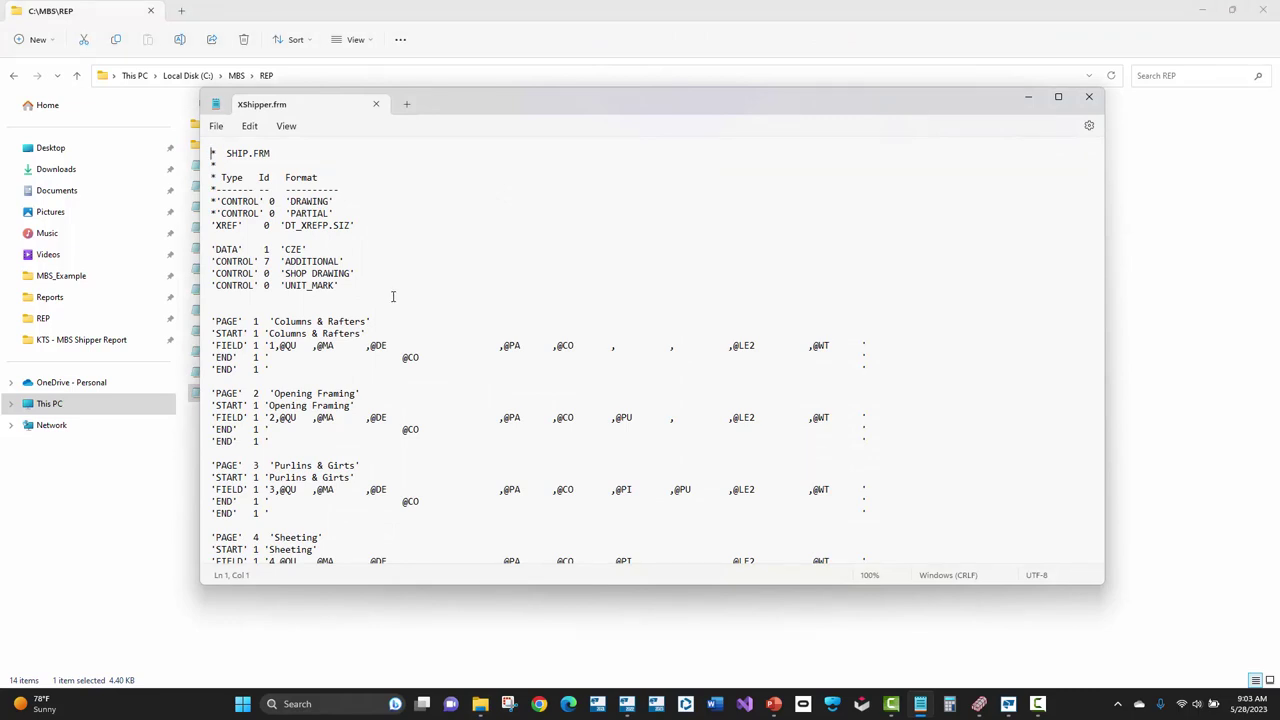
scroll(393, 296, "down", 2)
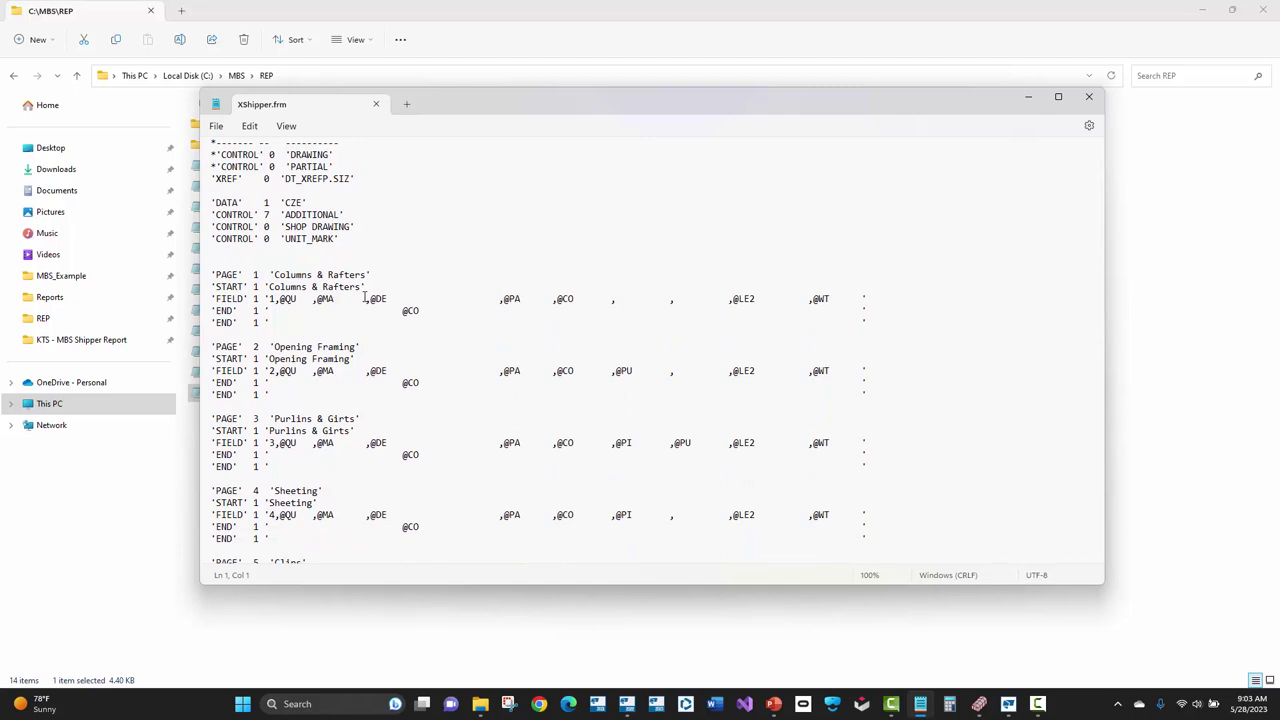
double_click(412, 310)
left_click_drag(388, 298, 369, 298)
left_click(403, 314)
left_click(313, 299)
Examine the Opening Framing PAGE, START and FIELD definitions
scroll(419, 314, "down", 2)
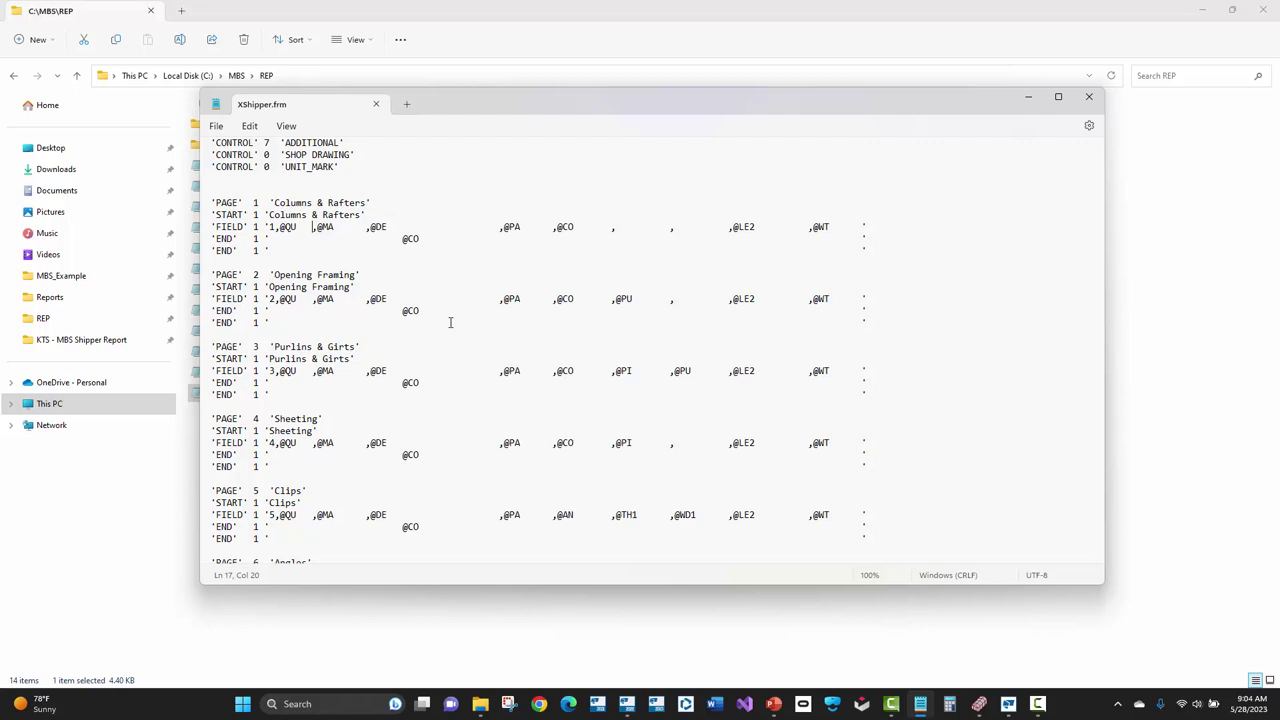
left_click_drag(446, 300, 283, 276)
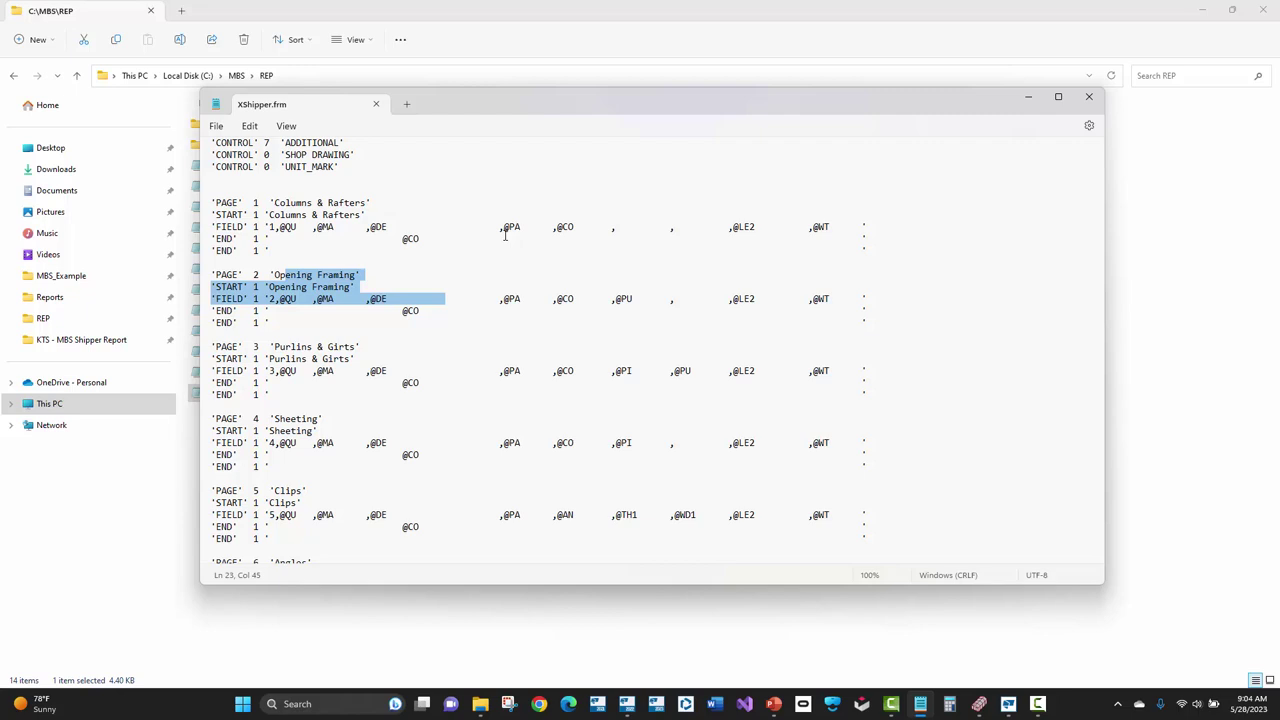
left_click(411, 238)
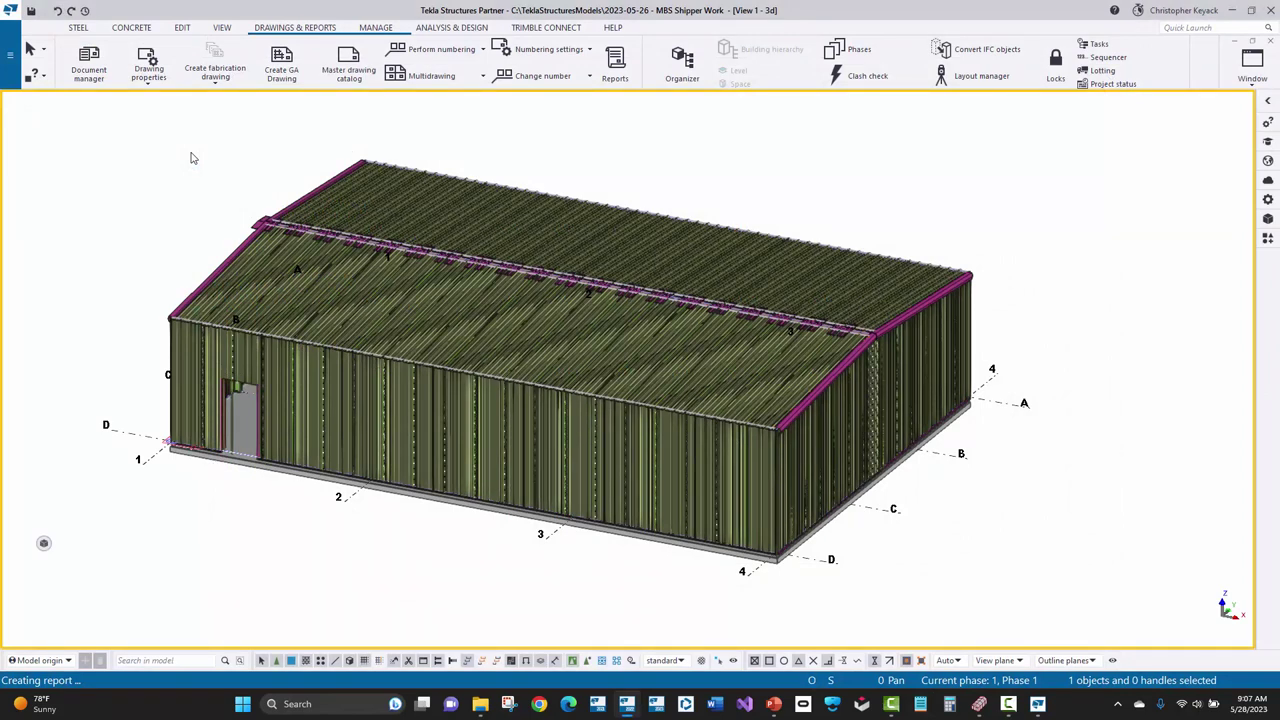
Show the Editors submenu from the File menu to reach the Template editor
left_click(8, 76)
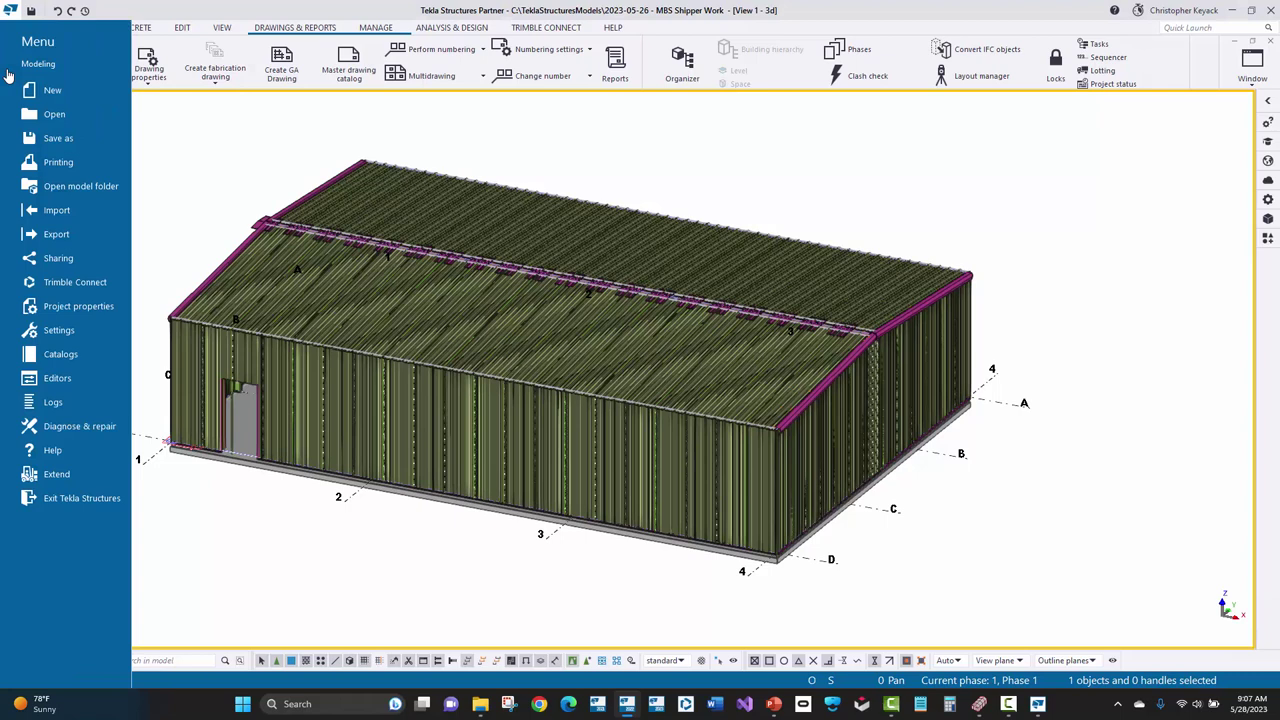
left_click(73, 378)
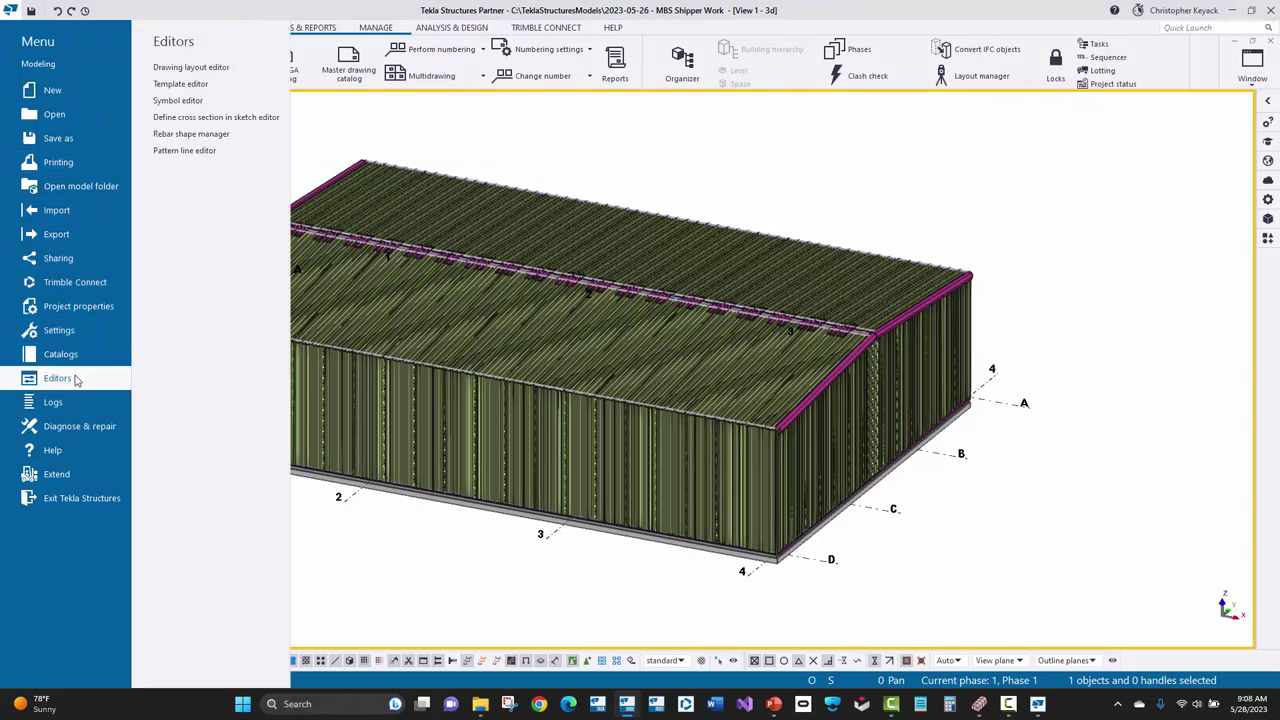
Launch the Template Editor and load +Xshipper.out.rpt from the MBS_FIRM folder
left_click(181, 84)
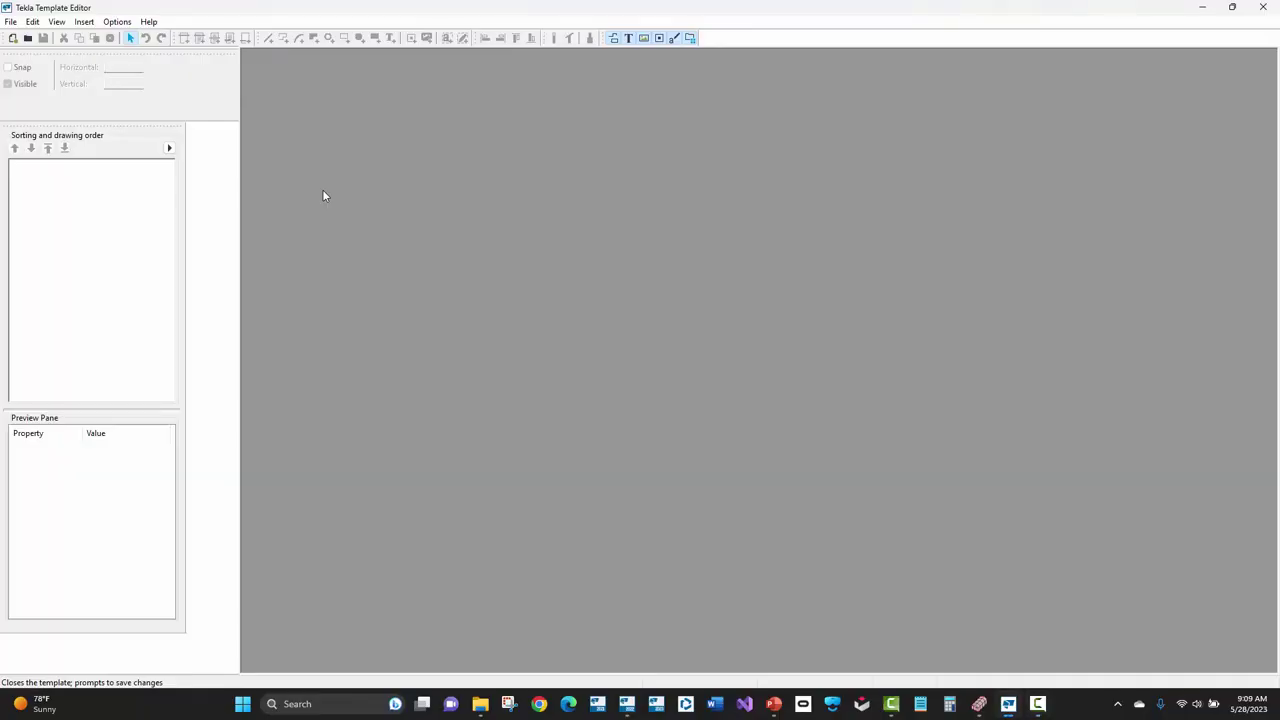
left_click(28, 38)
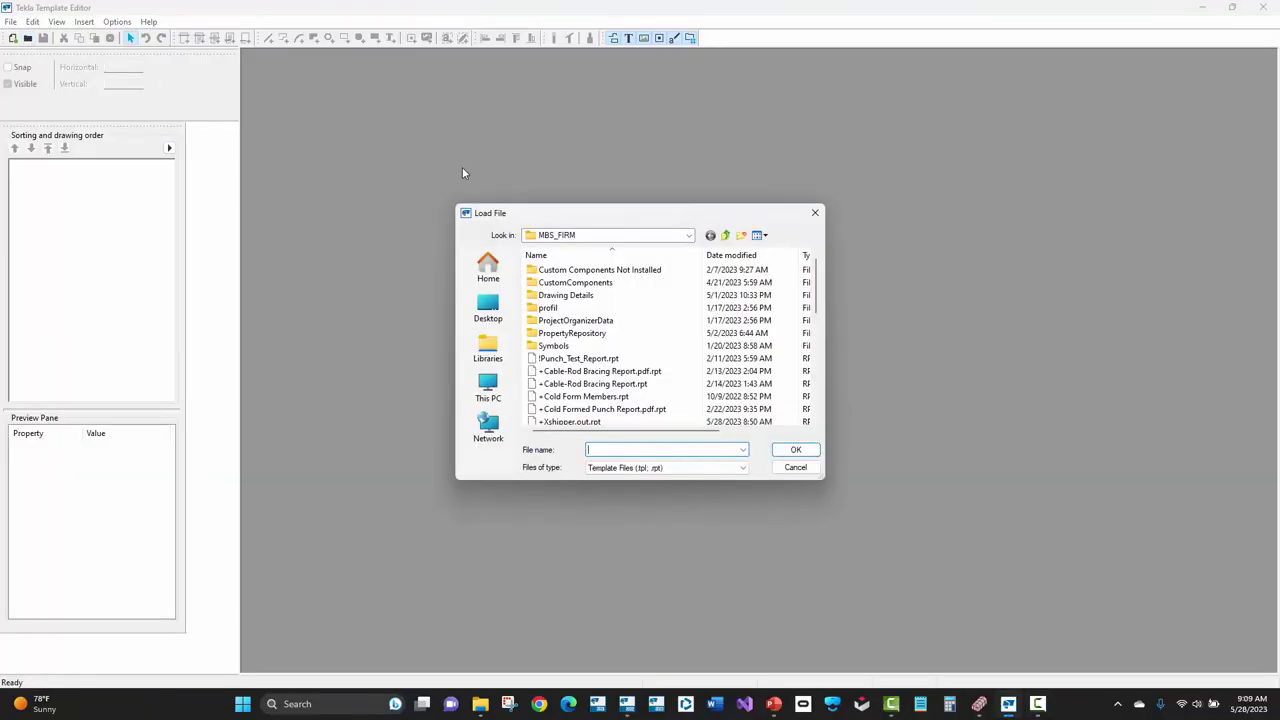
left_click(688, 235)
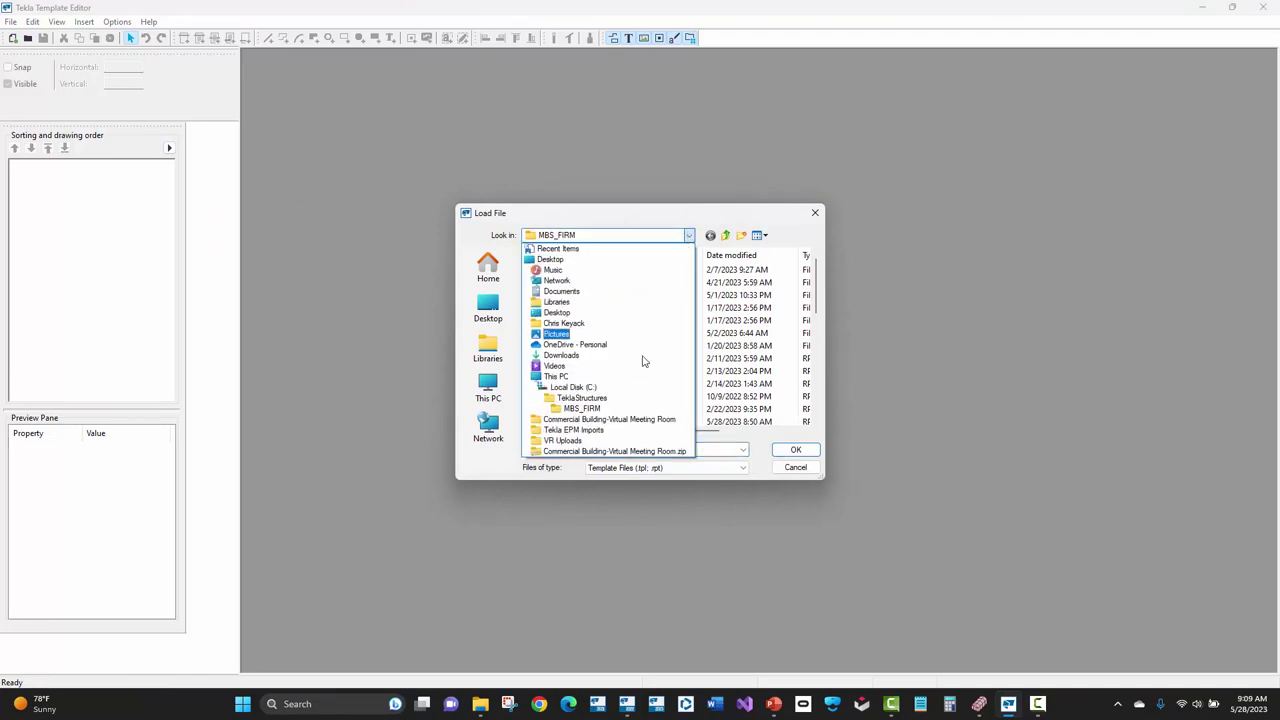
left_click(600, 409)
scroll(585, 403, "down", 1)
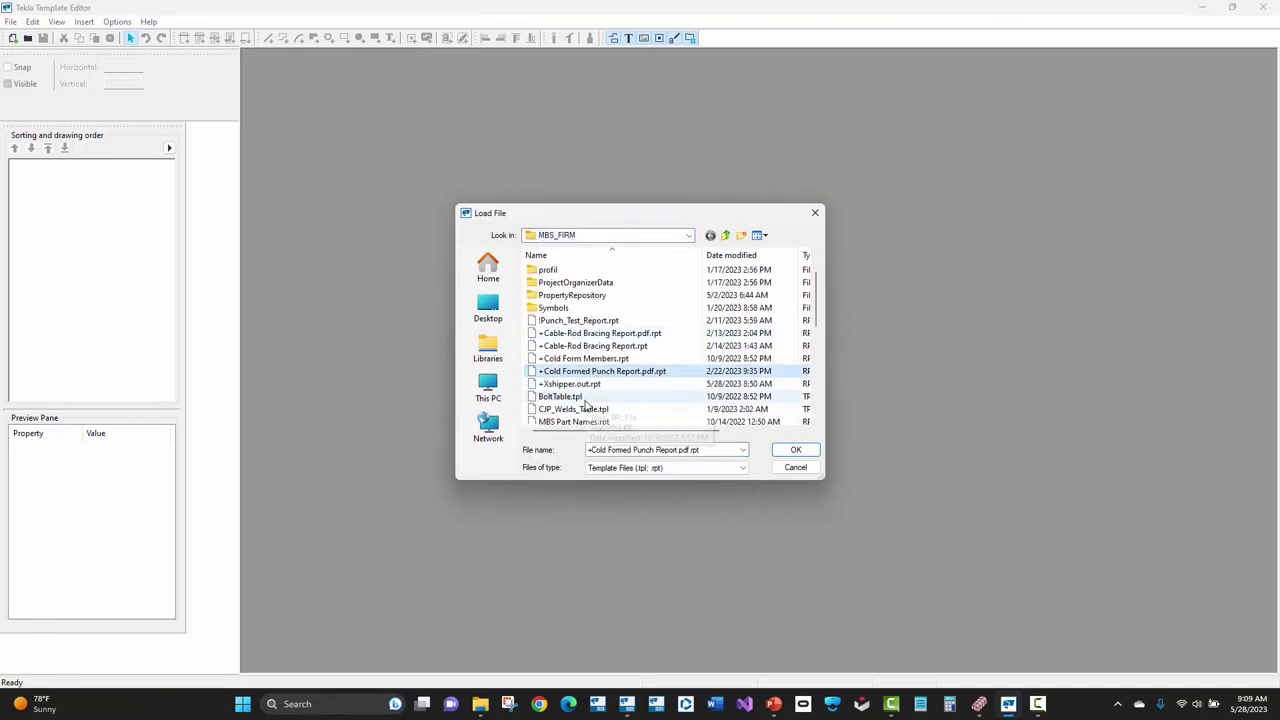
scroll(585, 403, "down", 1)
left_click(562, 347)
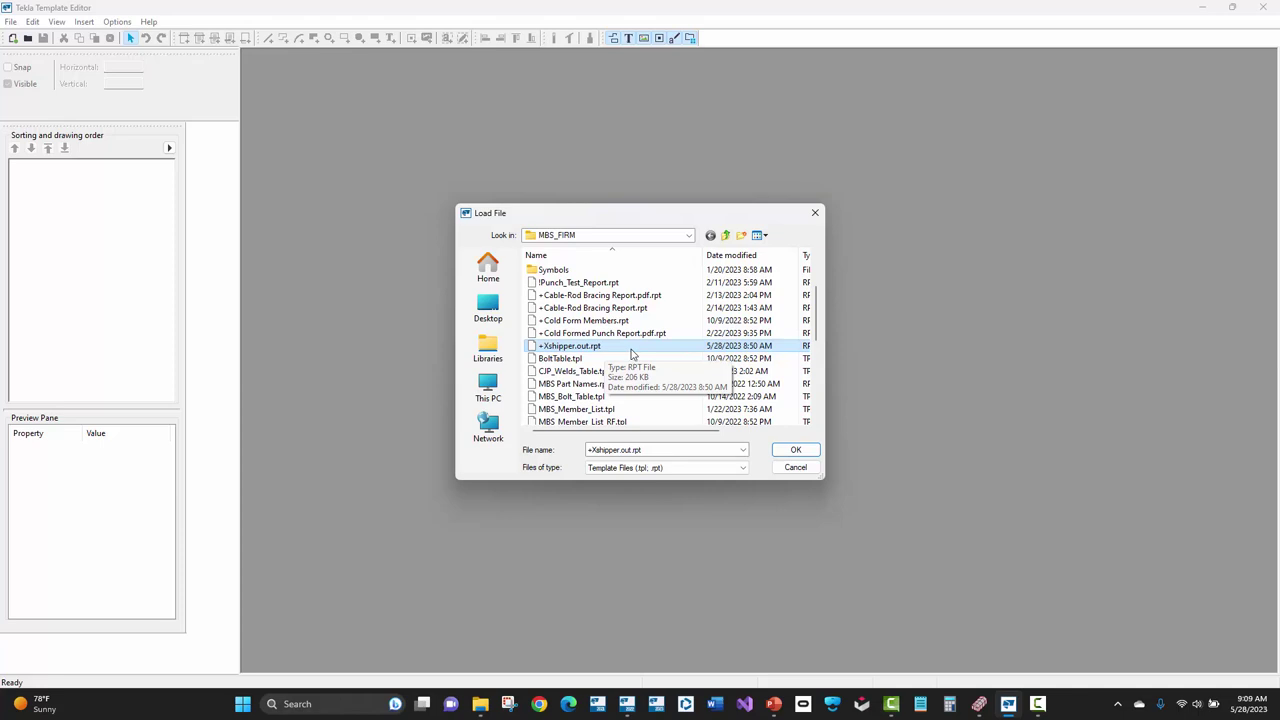
left_click(795, 452)
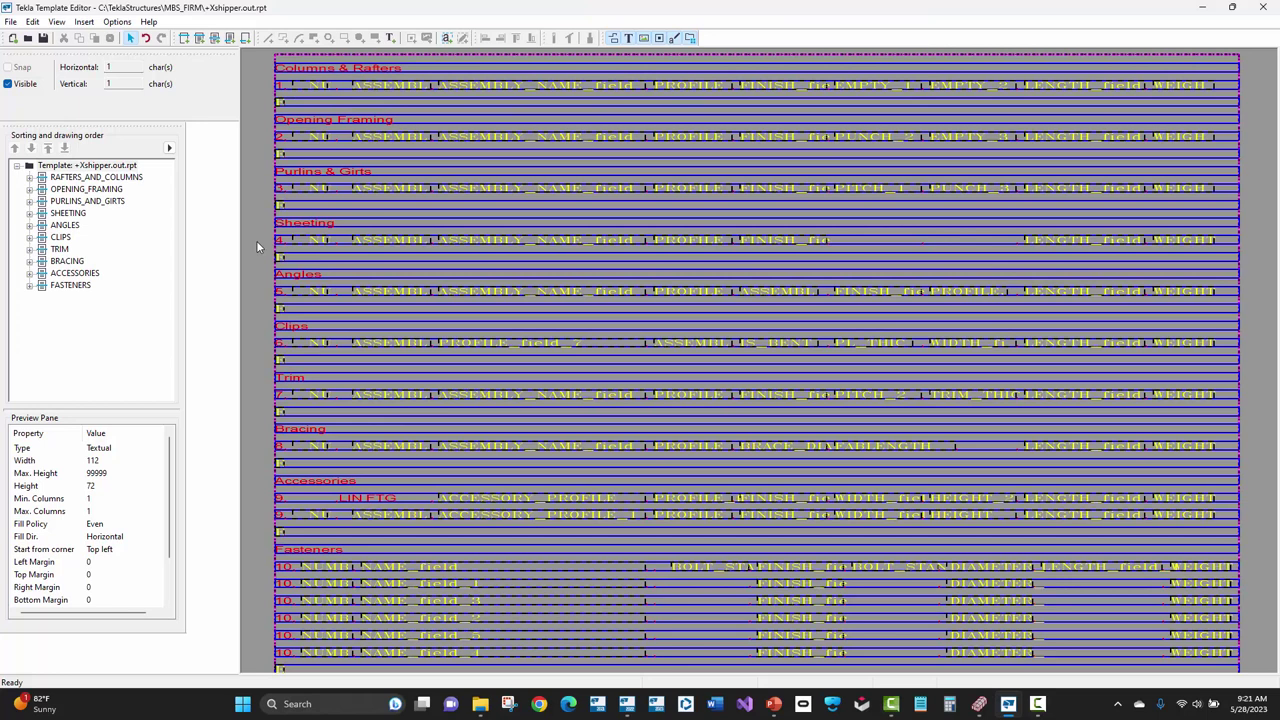
Browse the top sections and expand RAFTERS_AND_COLUMNS to show its PART_INNER row
left_click(66, 178)
left_click(66, 190)
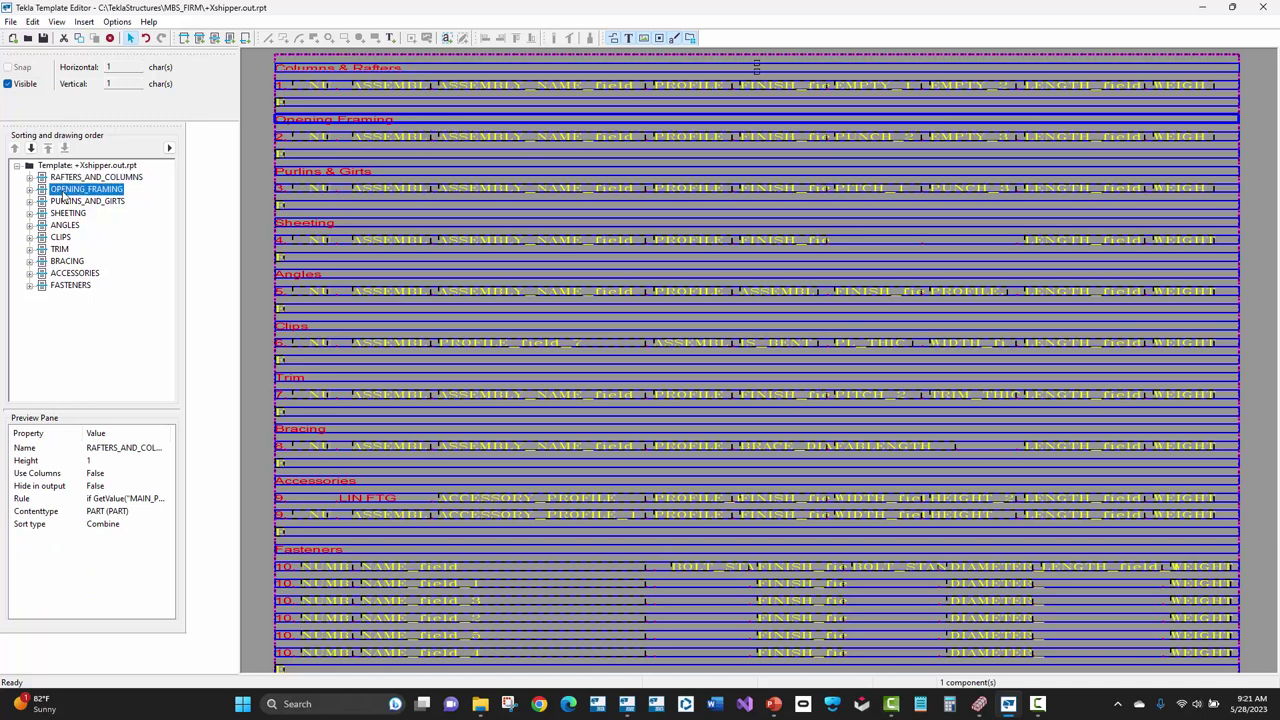
left_click(64, 202)
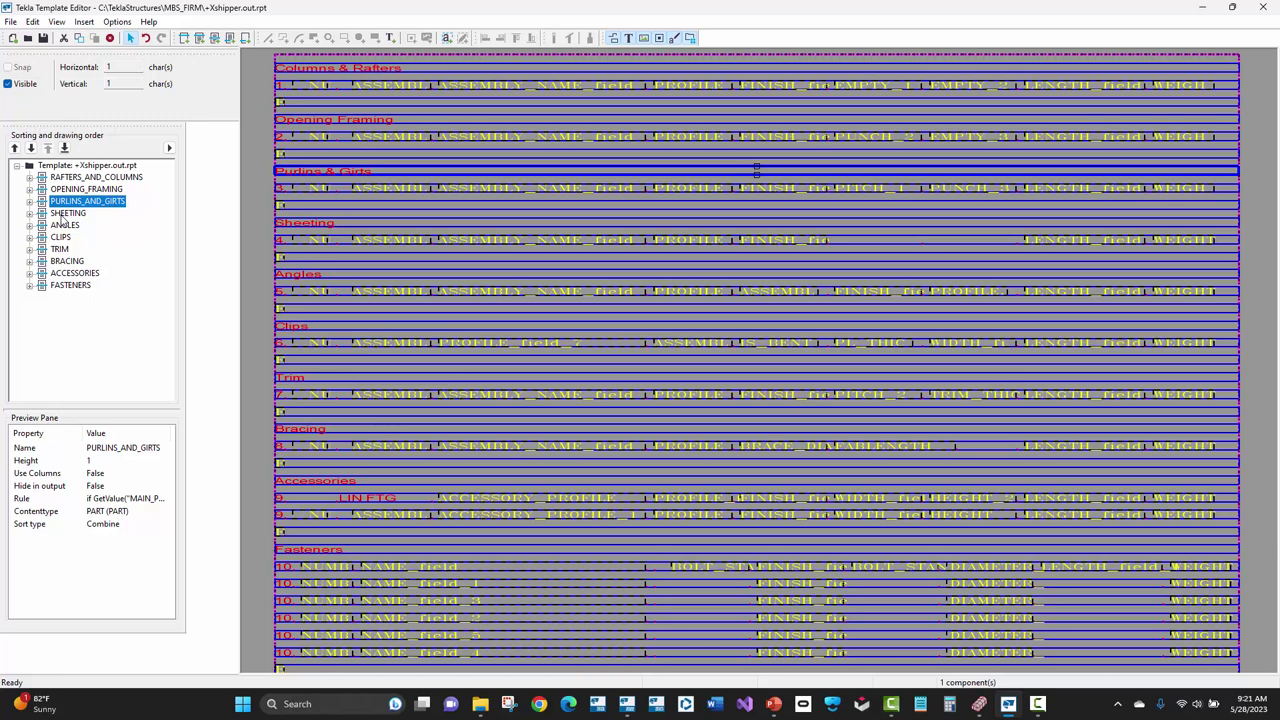
left_click(63, 178)
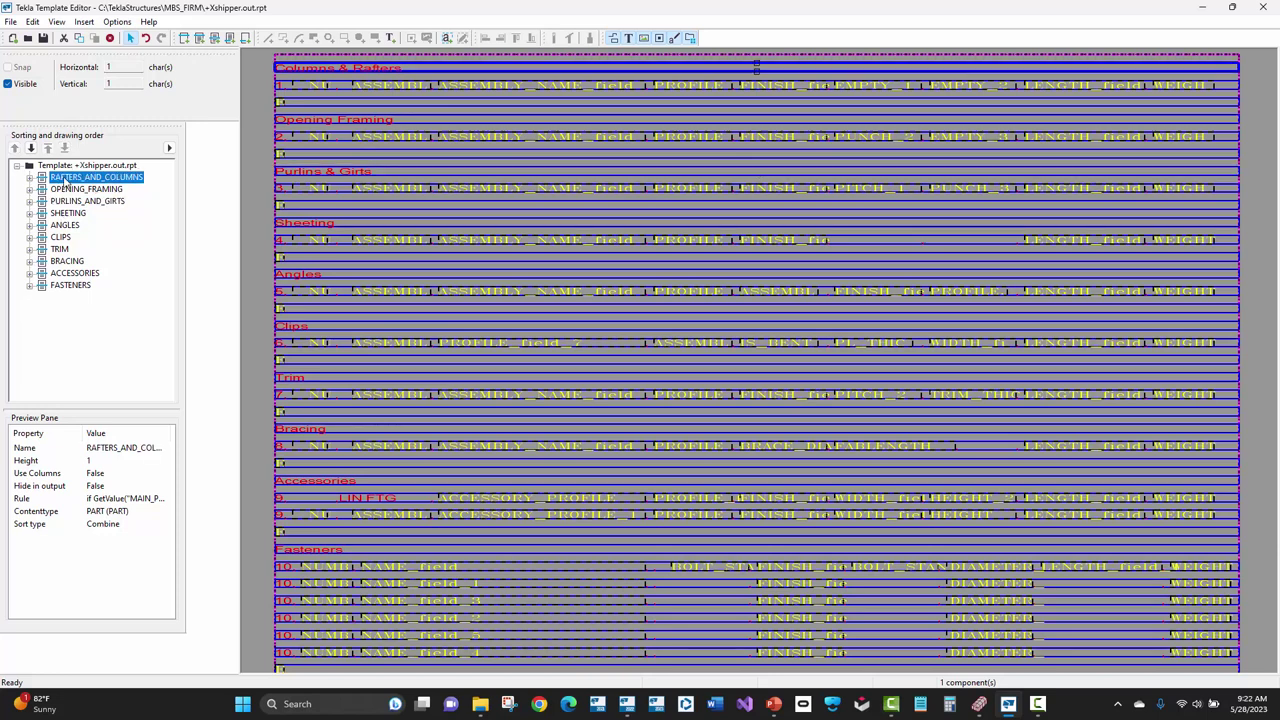
left_click(30, 177)
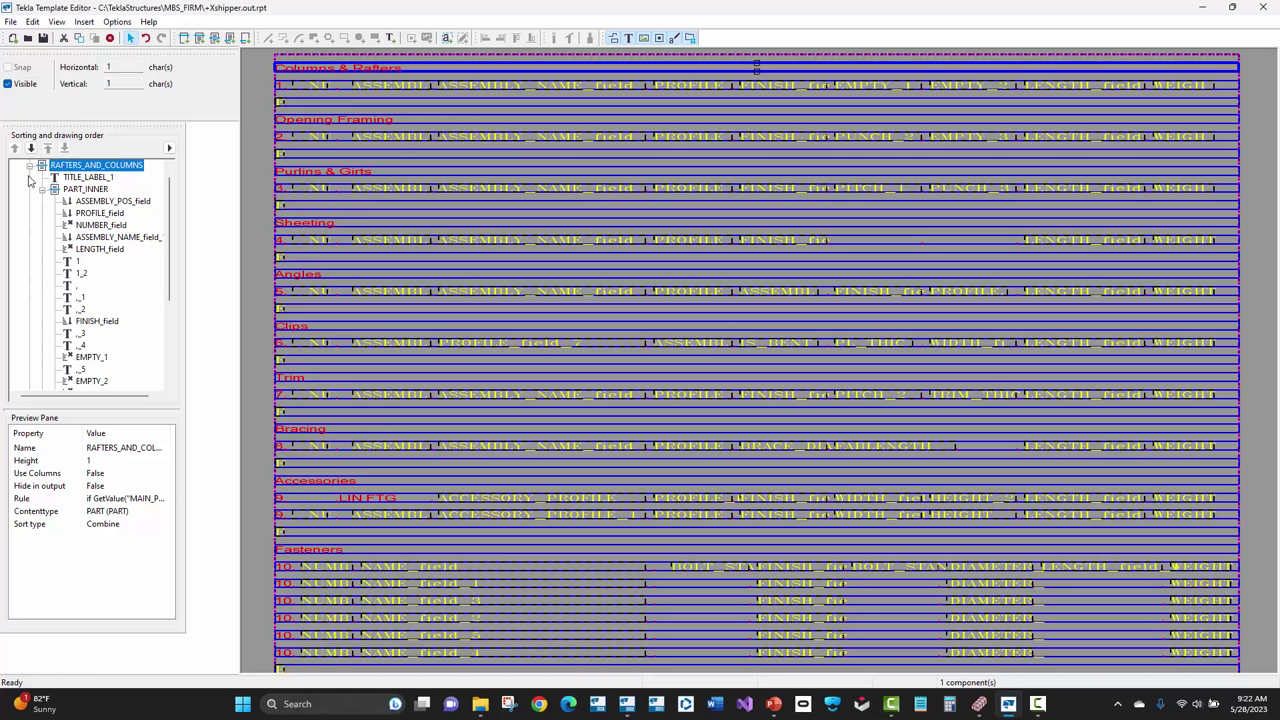
left_click(82, 194)
scroll(82, 196, "up", 1)
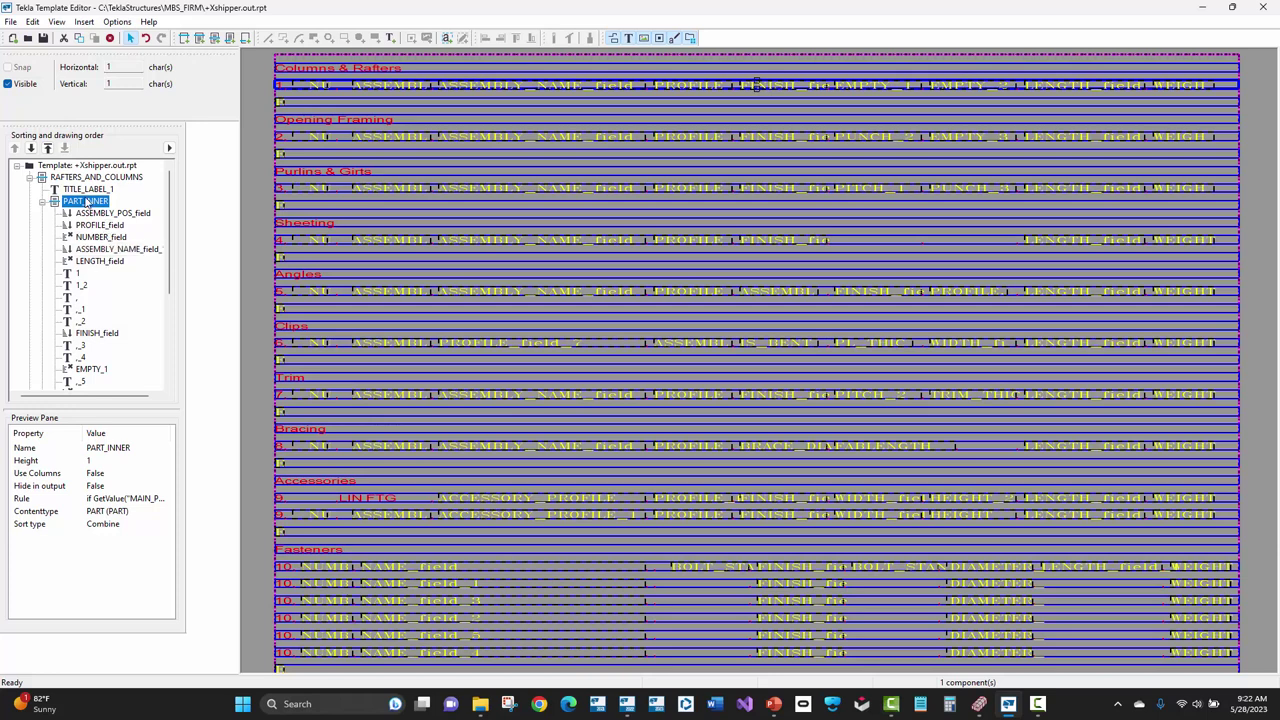
left_click(90, 178)
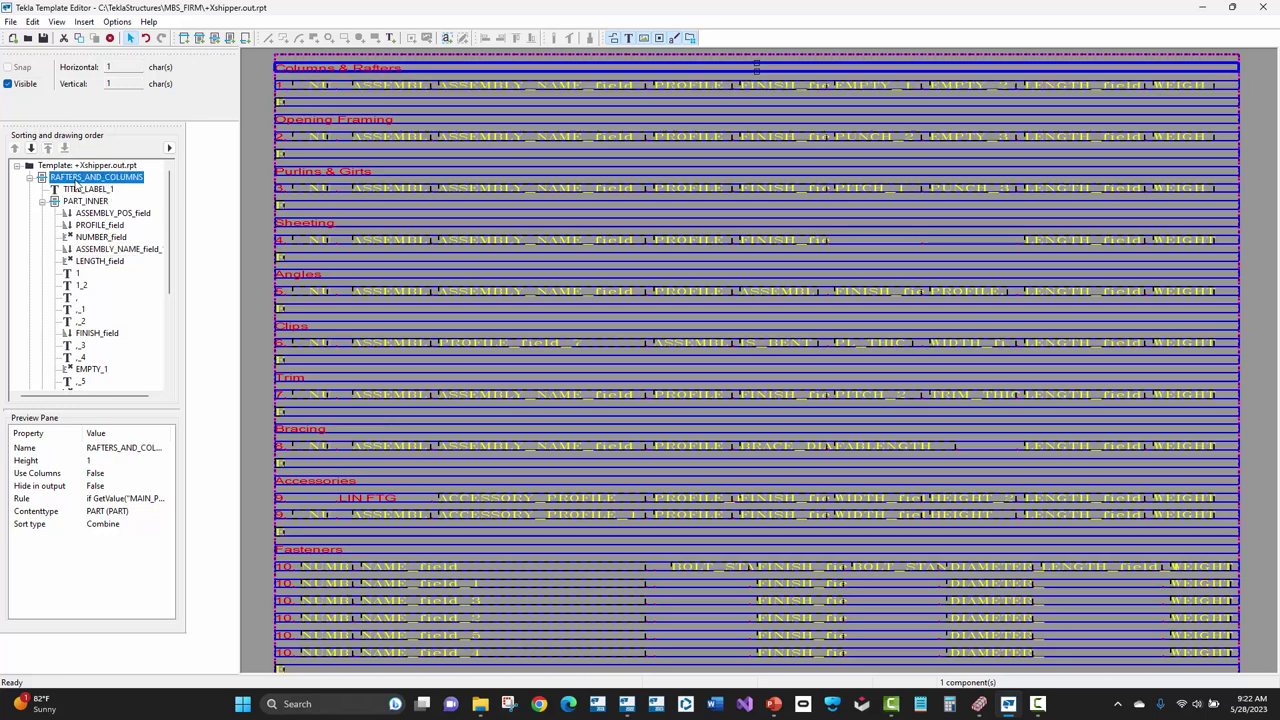
left_click(78, 202)
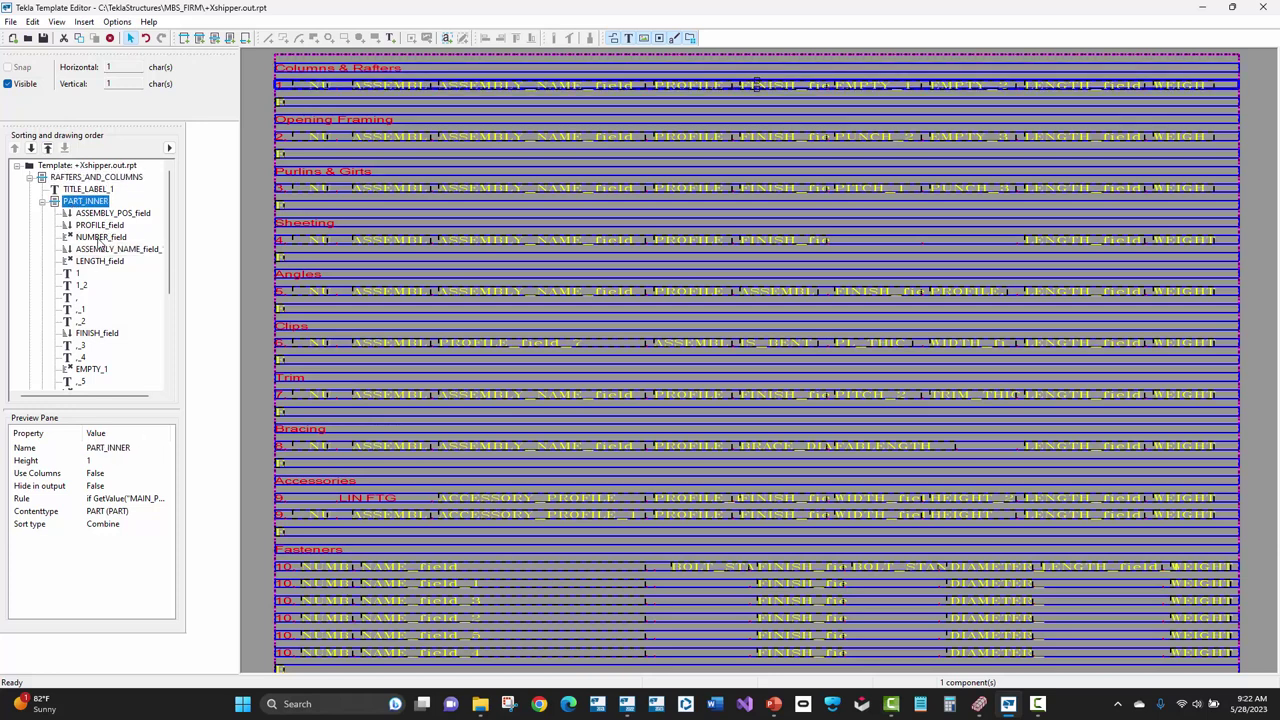
Inspect PART_INNER's ASSEMBLY_POS, PROFILE, NUMBER, ASSEMBLY_NAME_1 and LENGTH fields, then collapse it
left_click(90, 213)
left_click(93, 225)
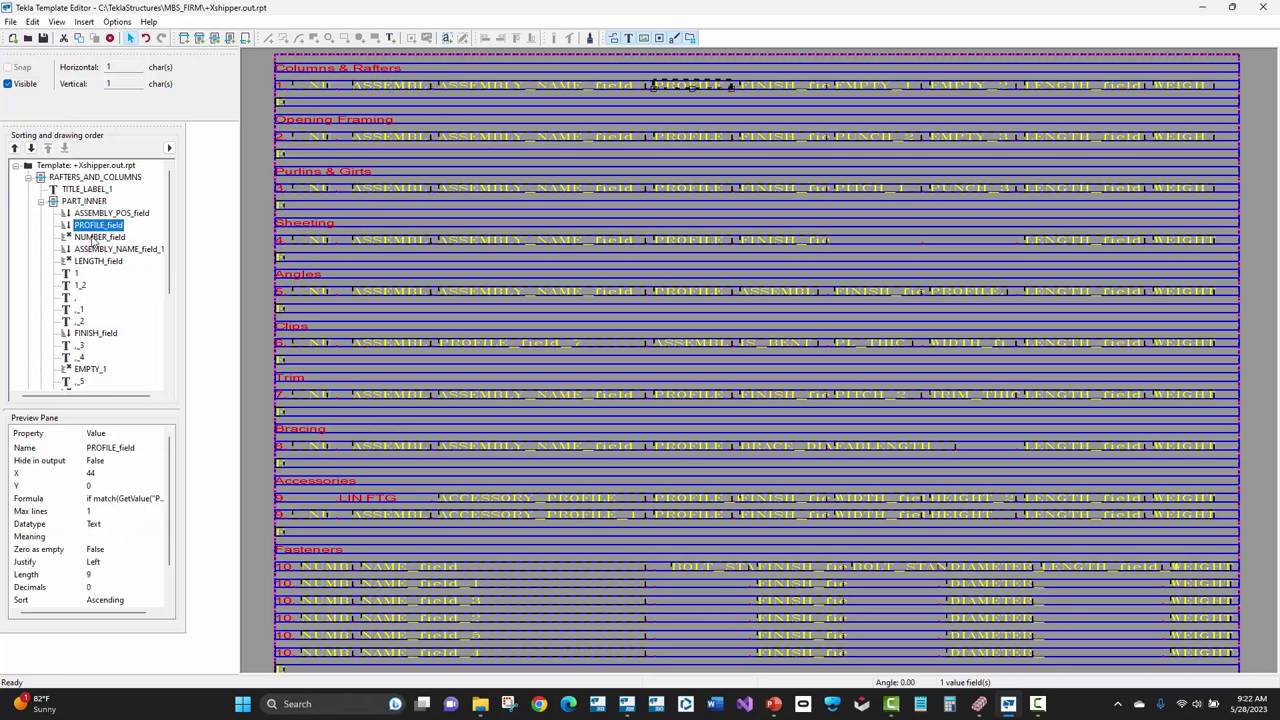
left_click(94, 238)
left_click(94, 250)
left_click(96, 261)
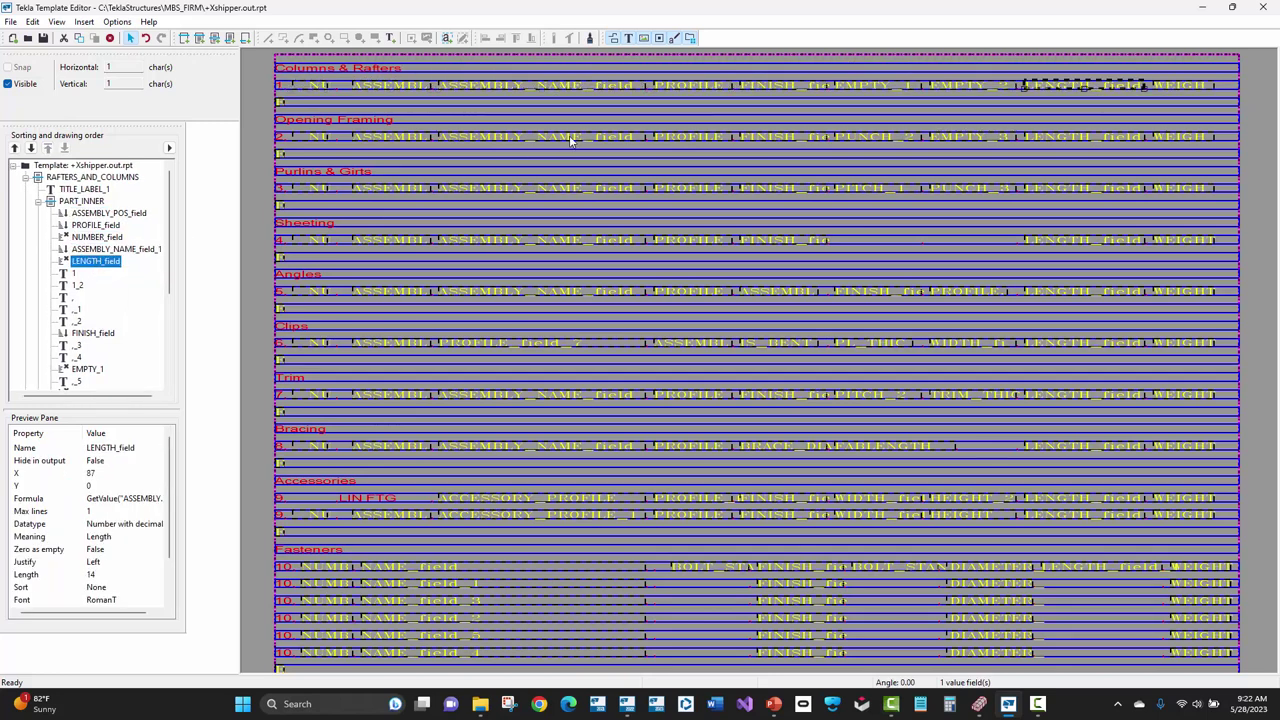
left_click(38, 201)
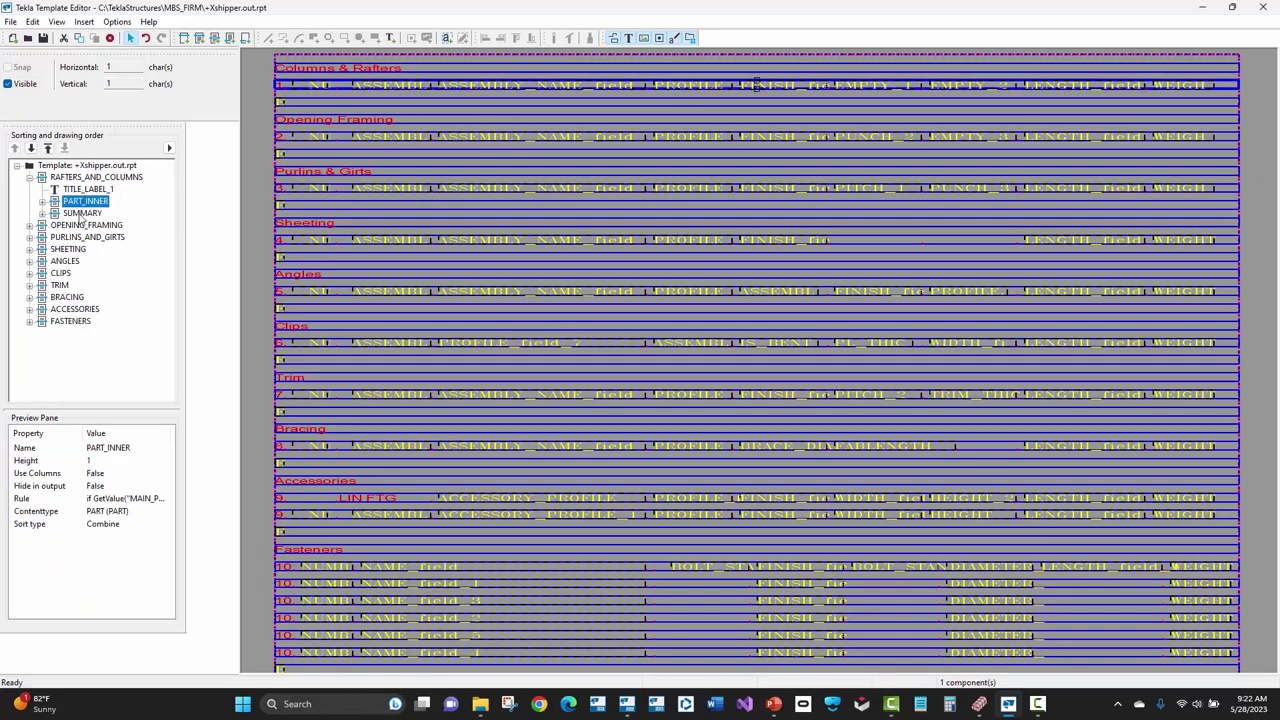
Expand the SUMMARY row to inspect its END_1 field, then reselect RAFTERS_AND_COLUMNS
left_click(55, 214)
left_click(42, 213)
left_click(86, 225)
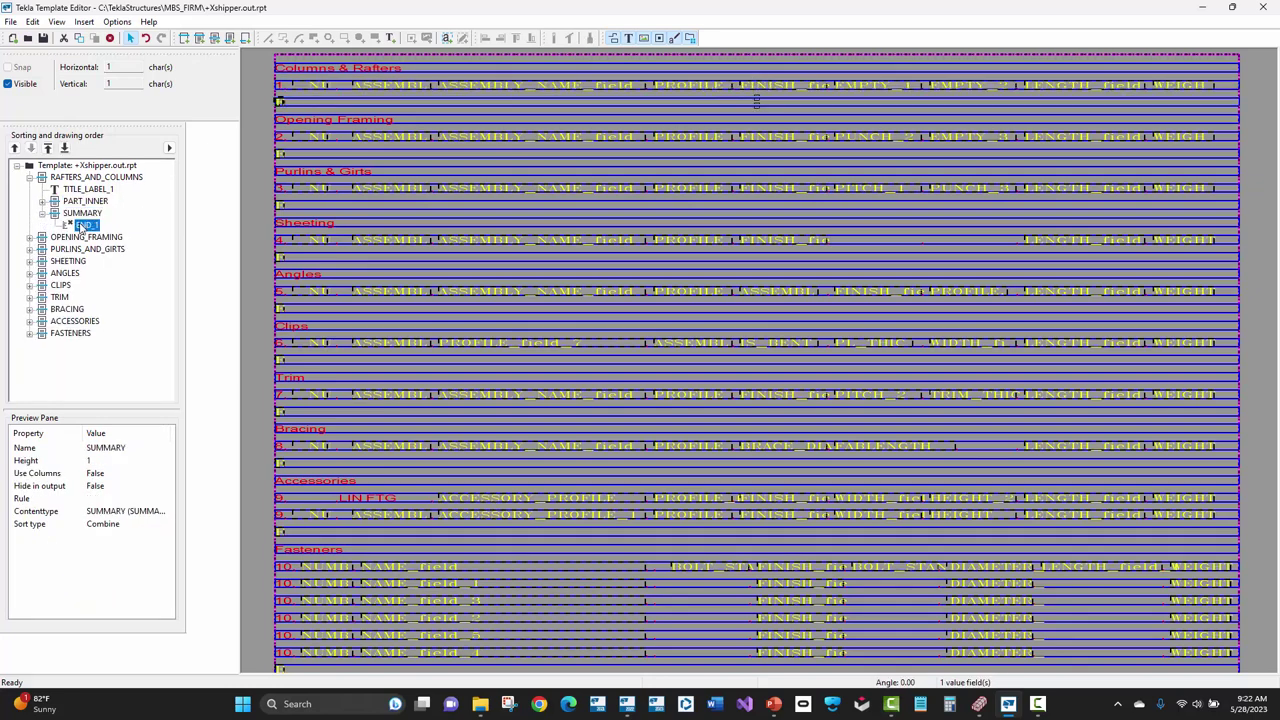
scroll(263, 77, "up", 3)
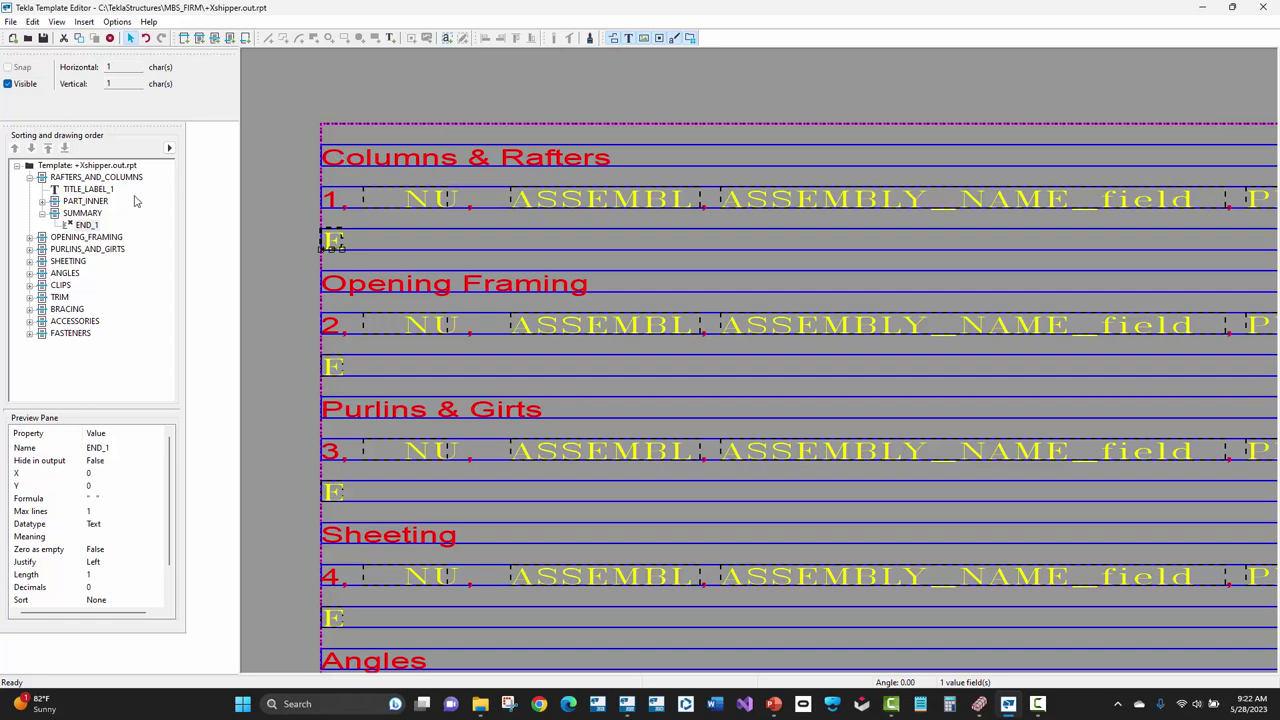
left_click(84, 213)
scroll(333, 214, "down", 1)
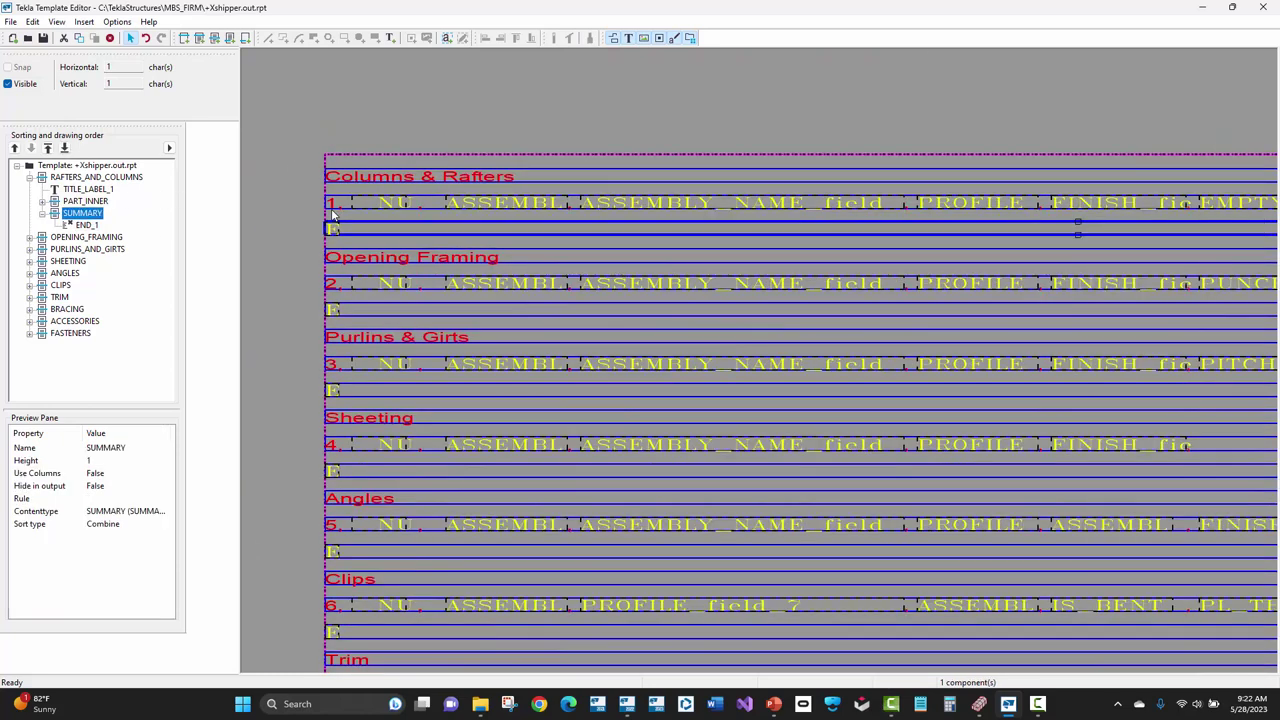
left_click(58, 178)
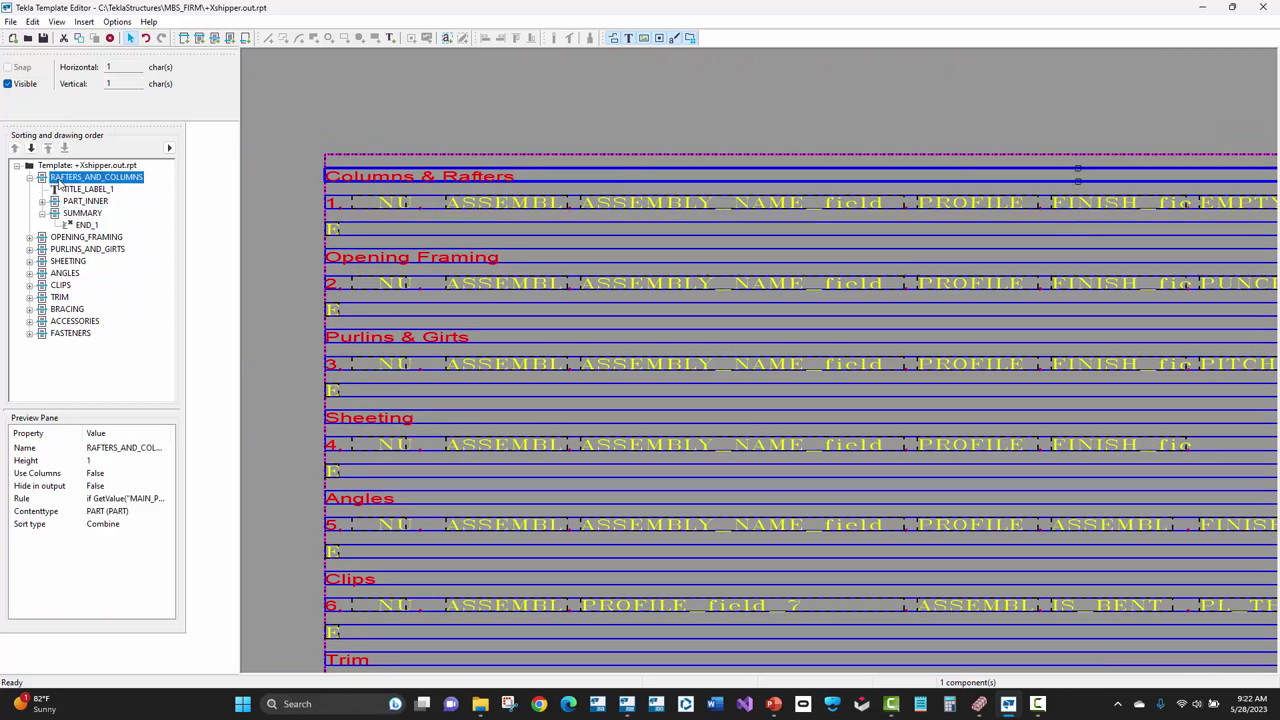
double_click(111, 181)
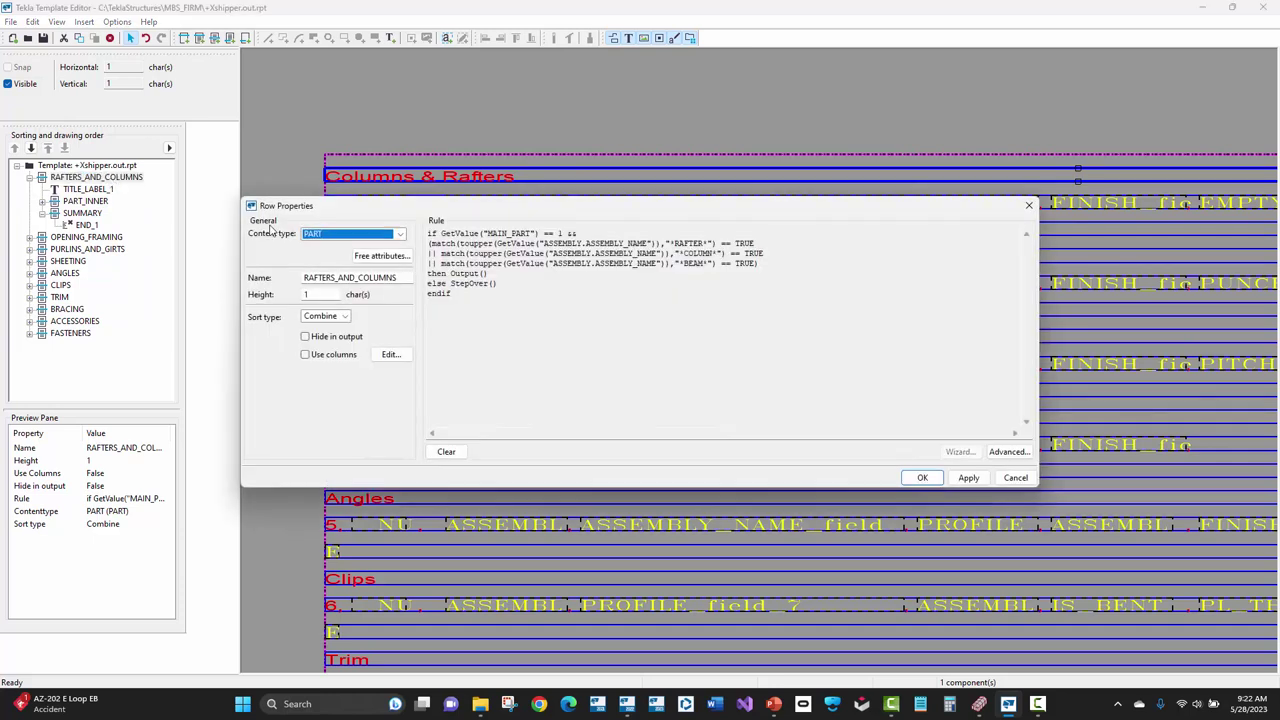
left_click(375, 237)
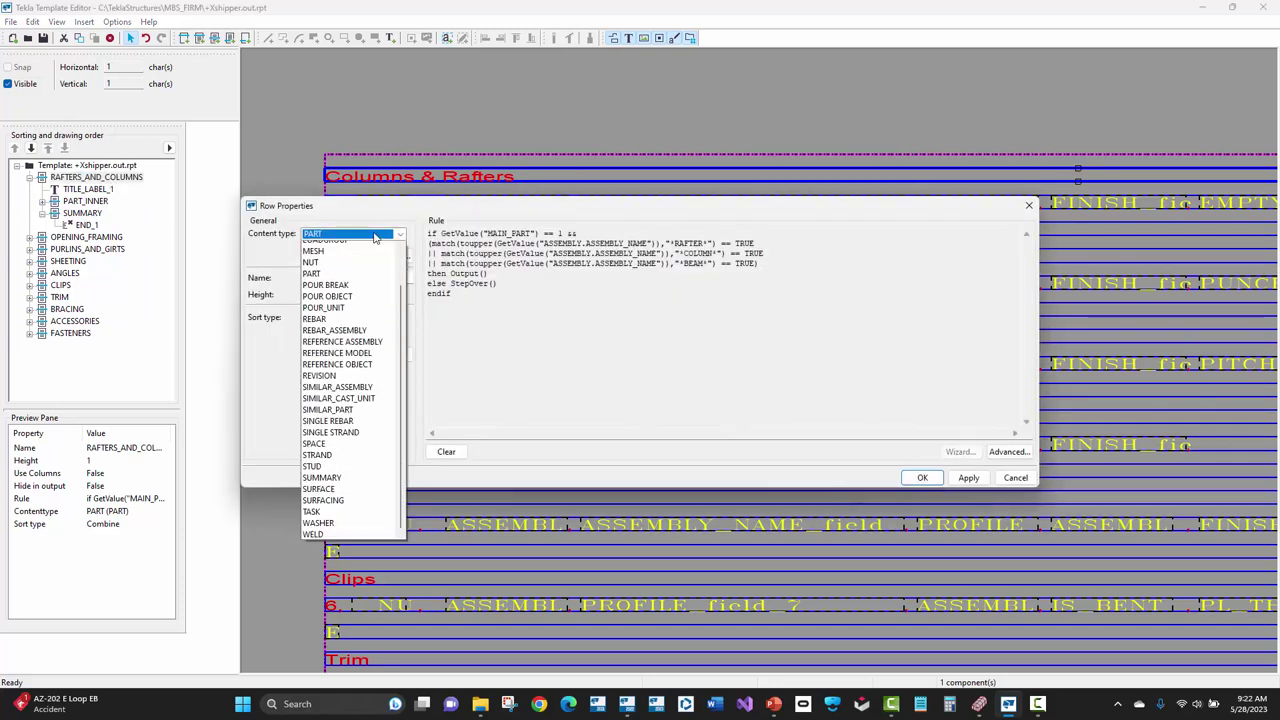
scroll(375, 237, "up", 2)
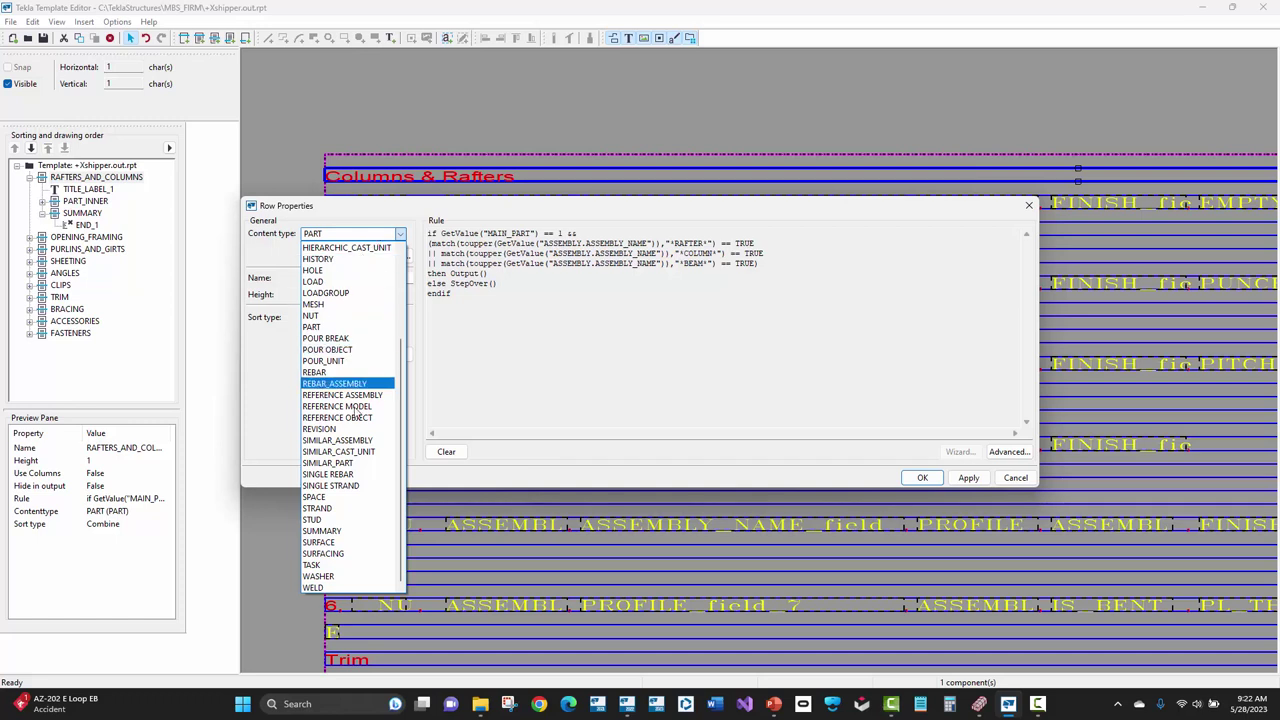
left_click(345, 237)
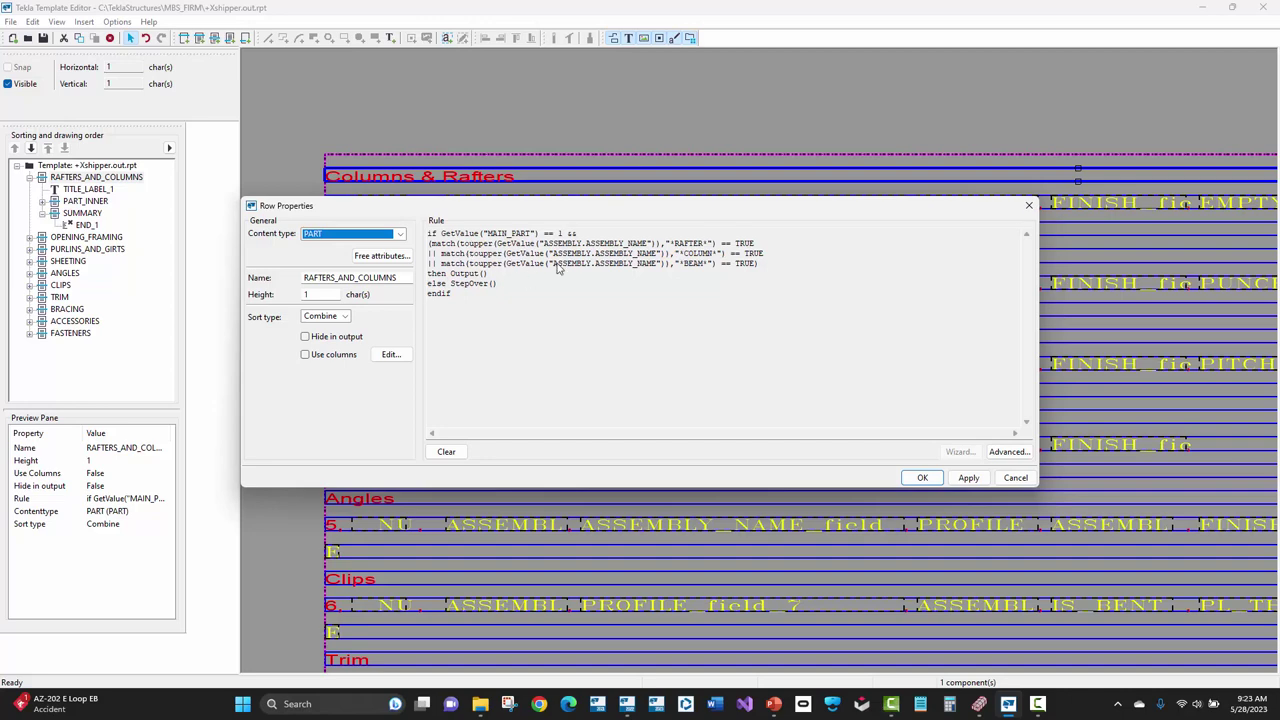
left_click(1009, 452)
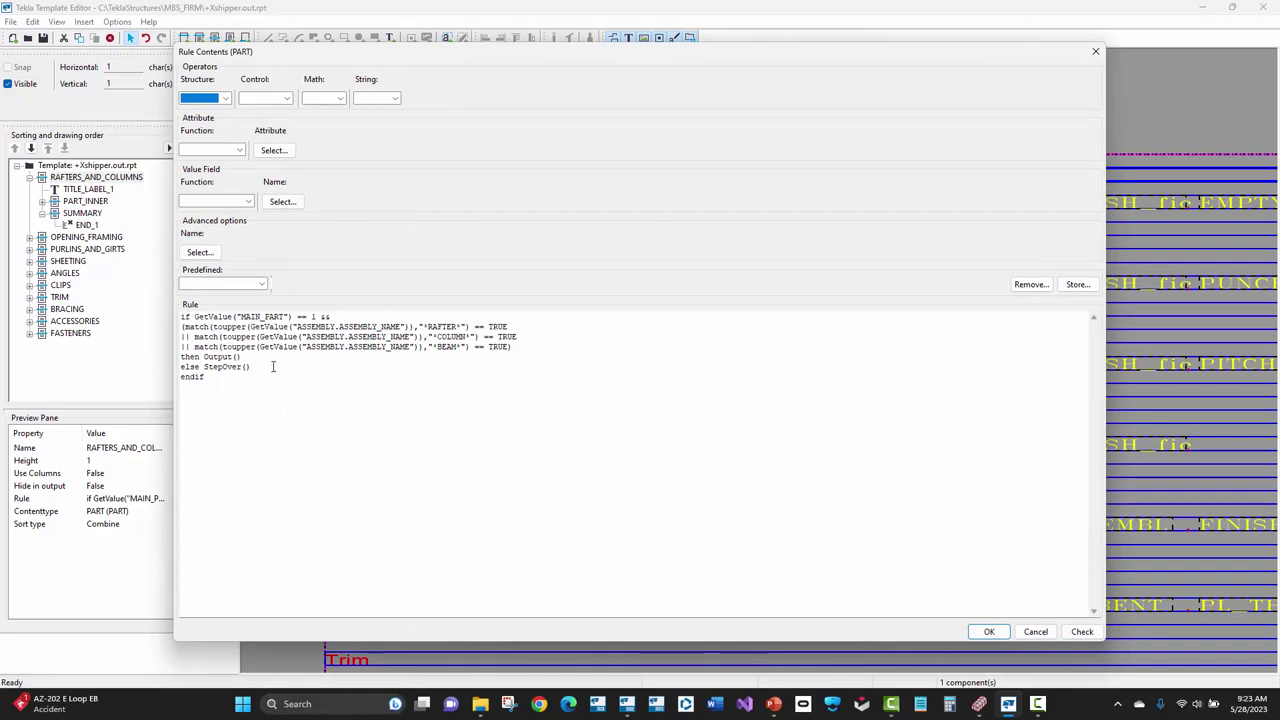
left_click(520, 345)
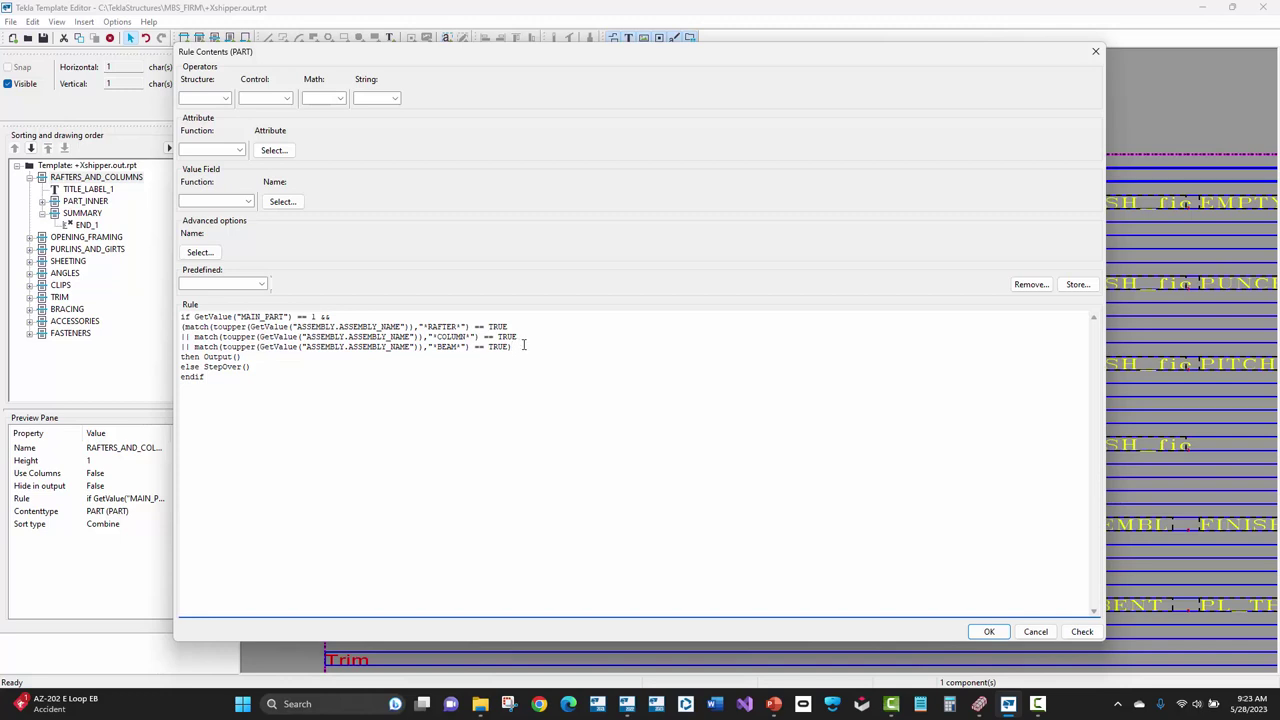
left_click_drag(522, 345, 510, 347)
left_click_drag(191, 316, 319, 317)
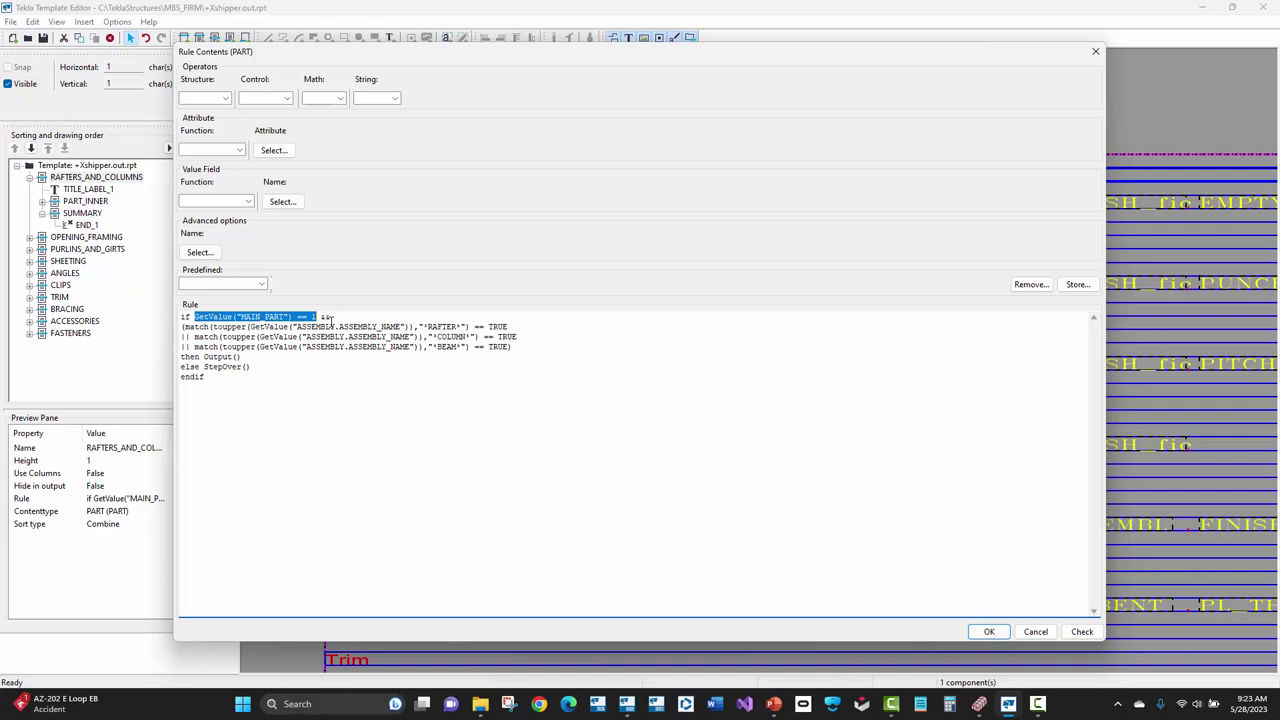
left_click(329, 318)
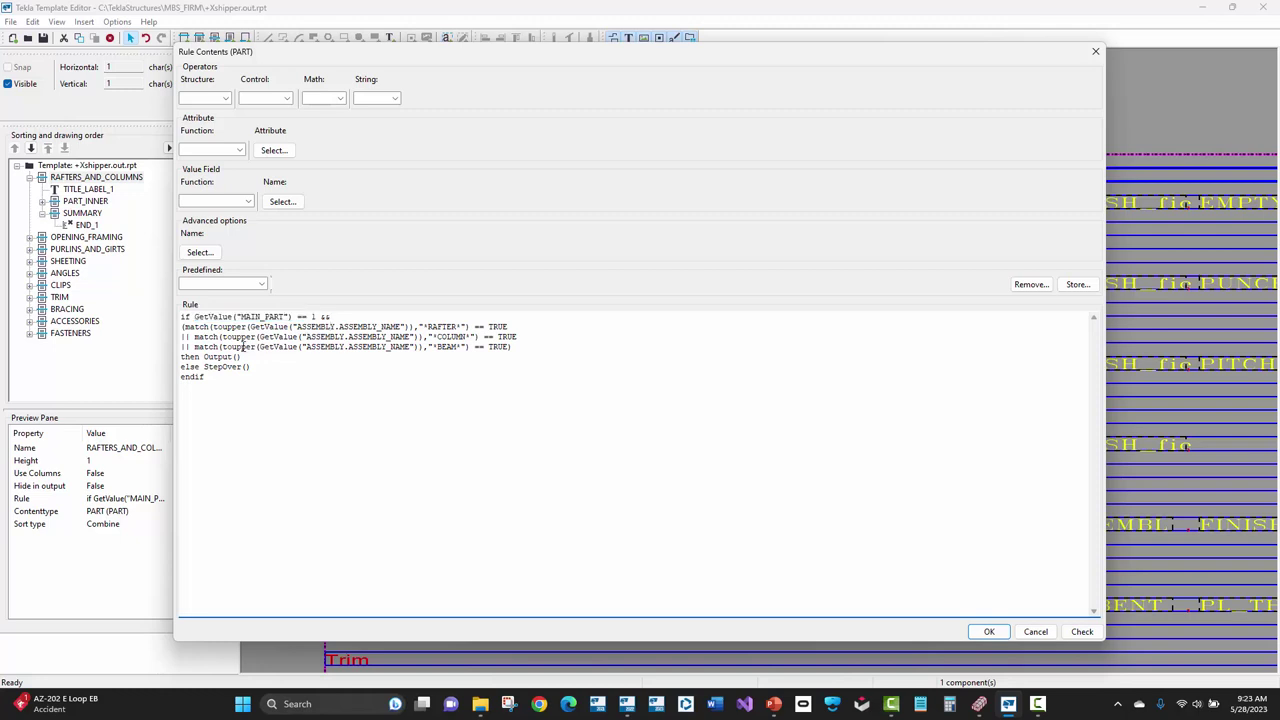
double_click(325, 316)
left_click_drag(183, 327, 520, 347)
left_click(520, 347)
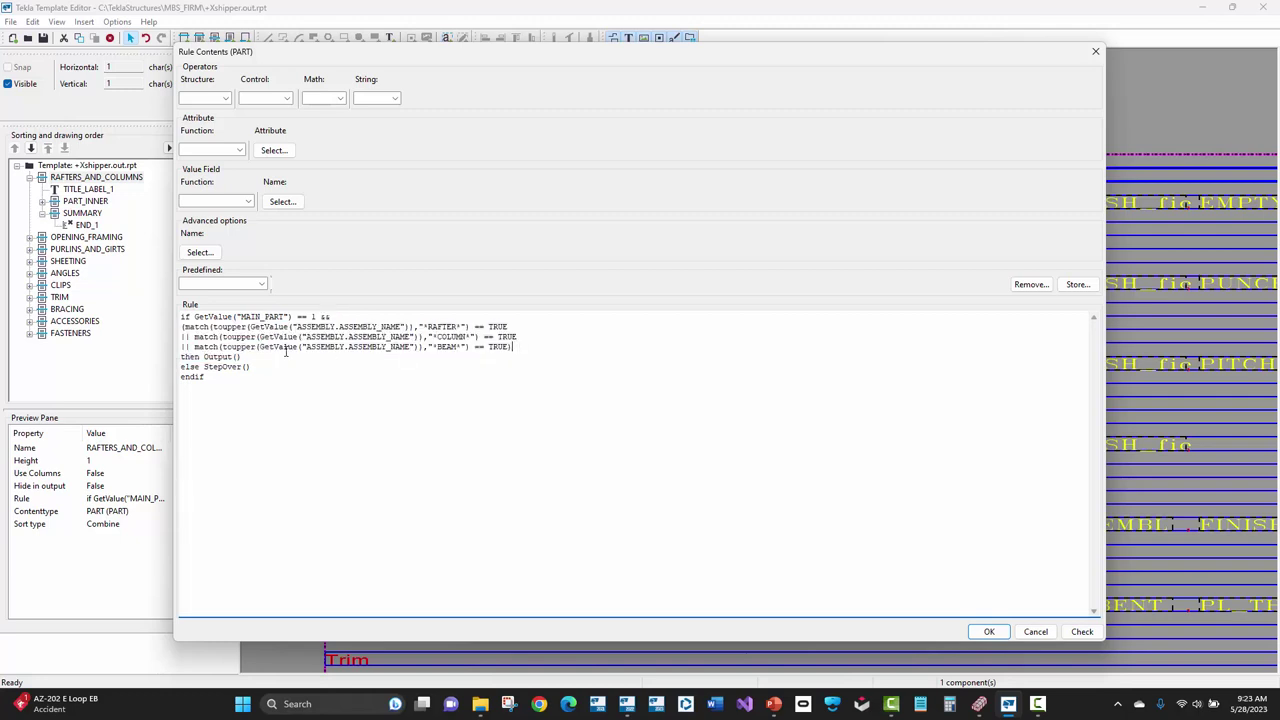
double_click(190, 327)
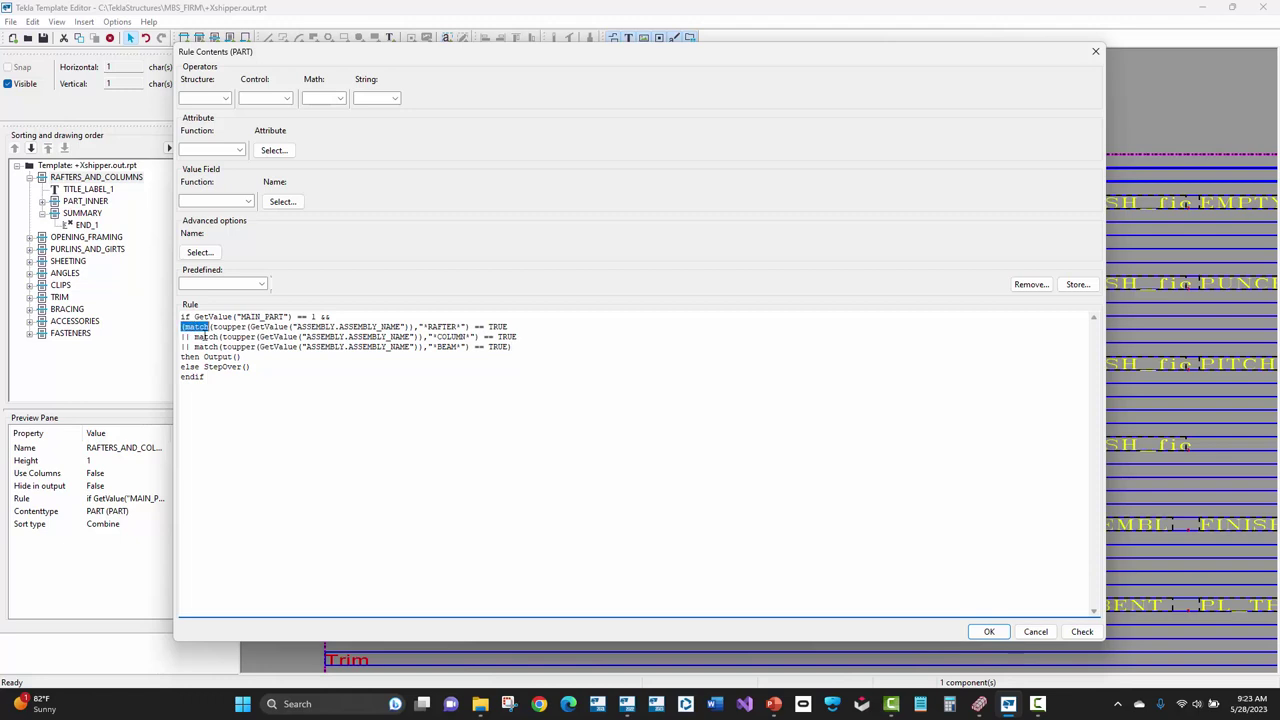
left_click(241, 337)
left_click_drag(254, 327, 429, 327)
left_click(432, 327)
left_click(460, 327)
left_click(457, 327)
left_click_drag(470, 327, 184, 327)
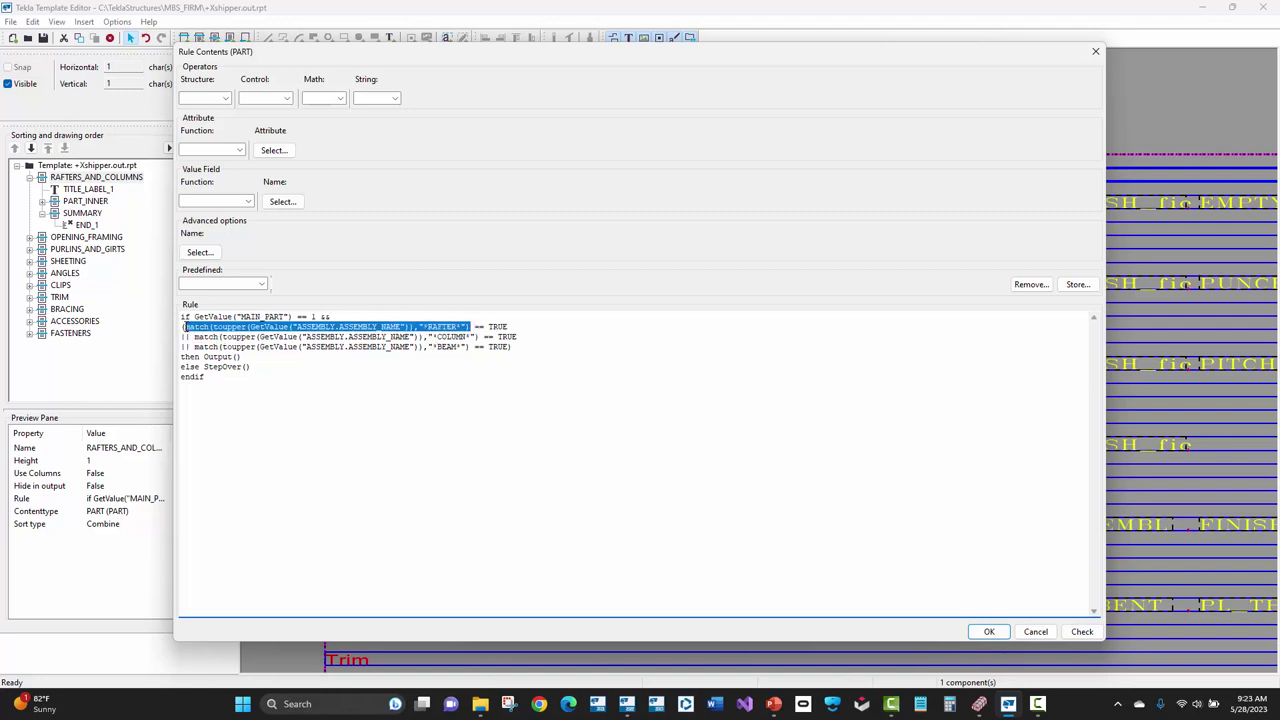
left_click(349, 351)
left_click_drag(472, 327, 289, 327)
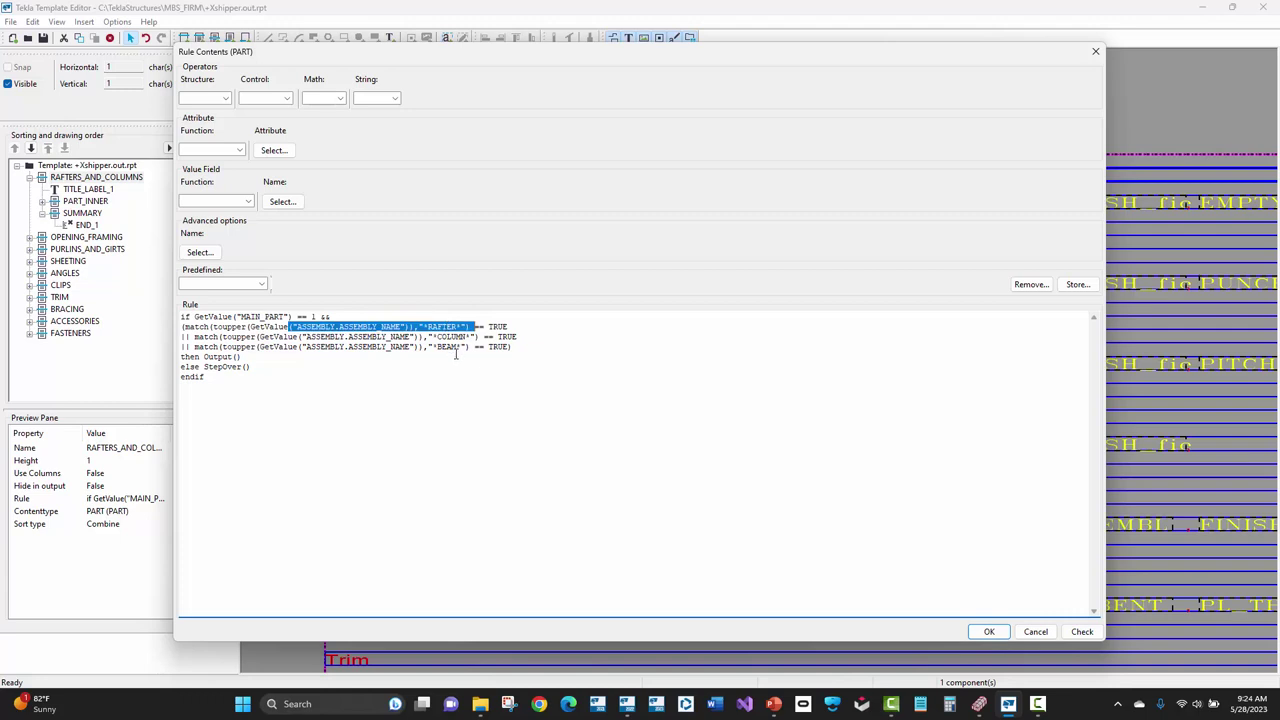
left_click(456, 352)
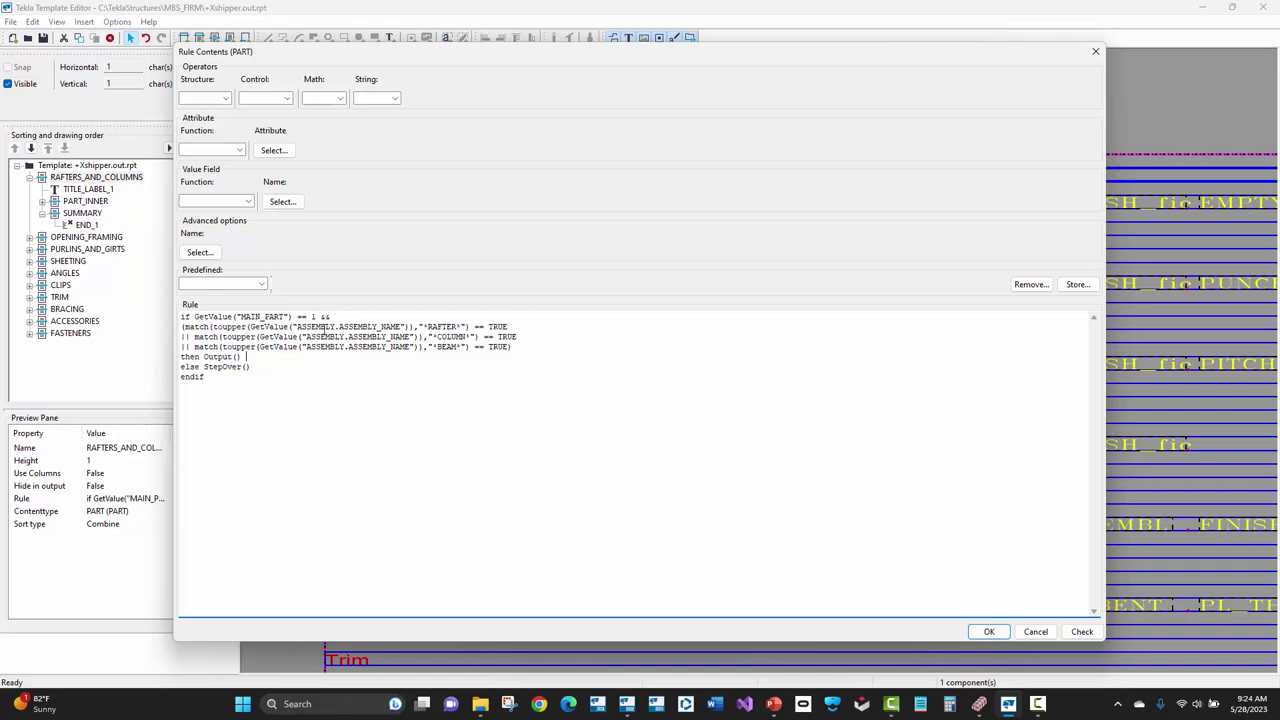
left_click_drag(306, 327, 453, 348)
left_click_drag(192, 337, 181, 350)
left_click(183, 327)
left_click(512, 347)
left_click_drag(330, 317, 228, 317)
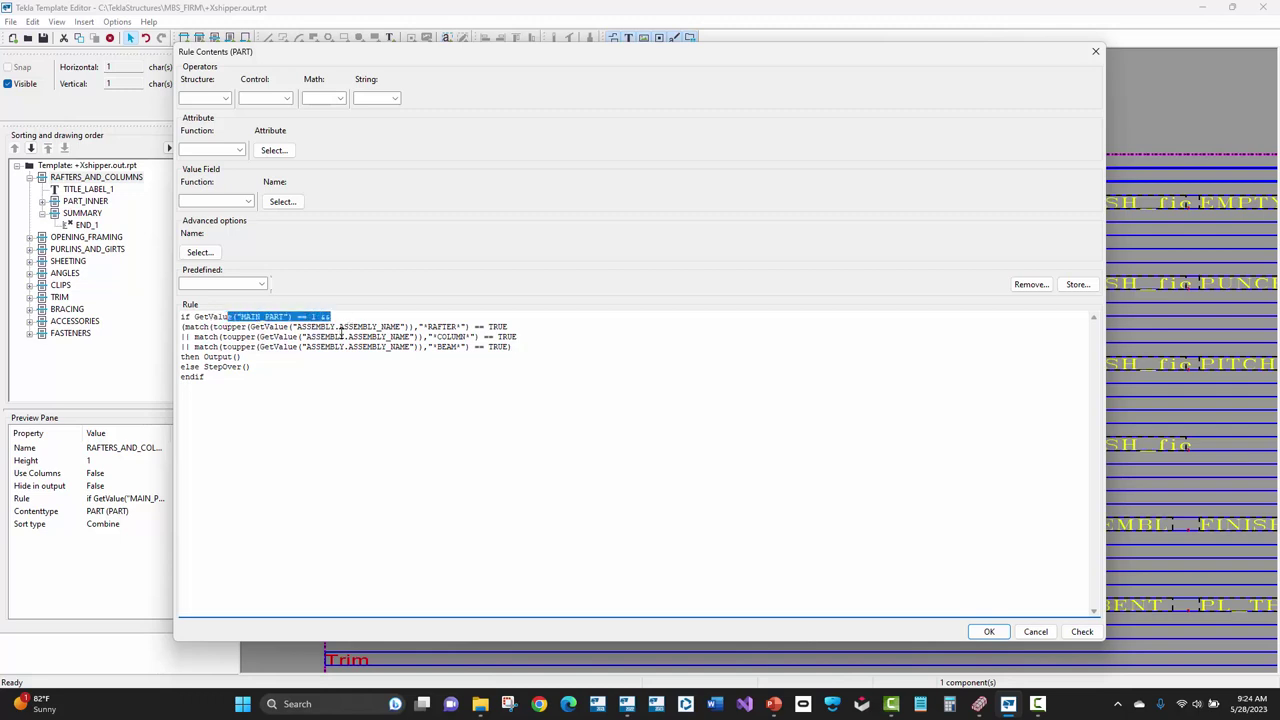
left_click(339, 328)
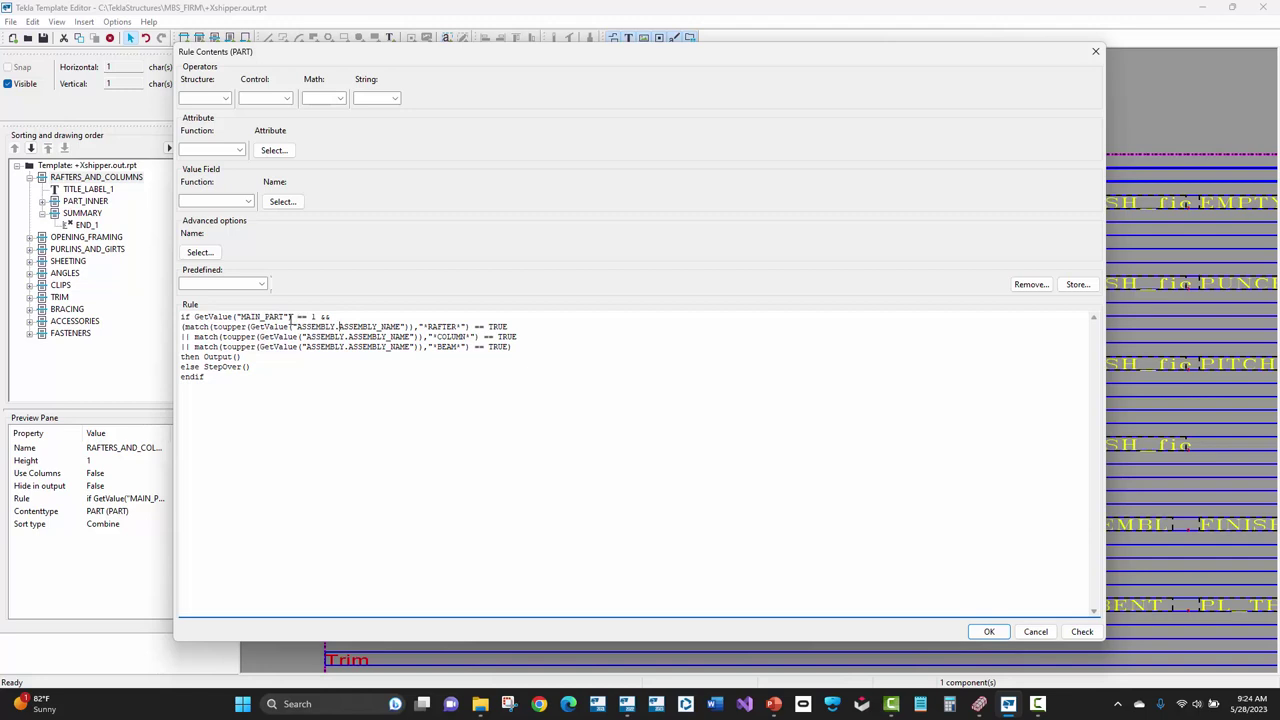
left_click_drag(183, 327, 520, 344)
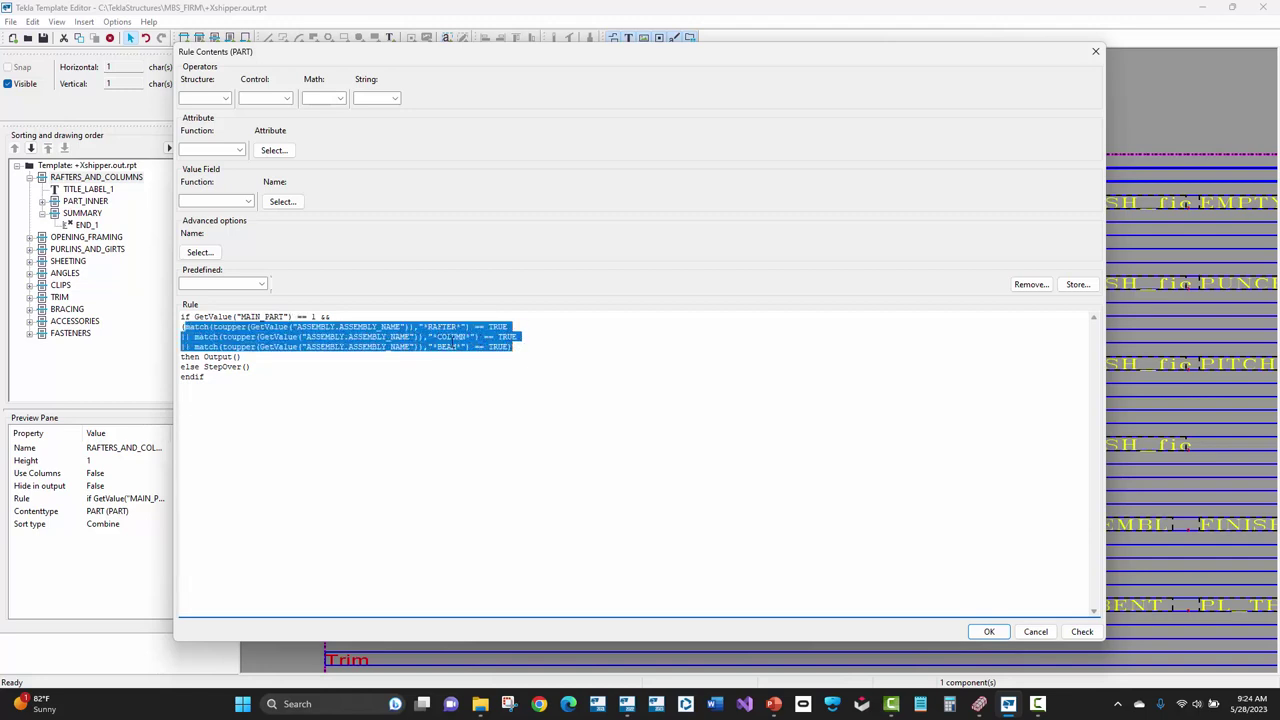
left_click(457, 360)
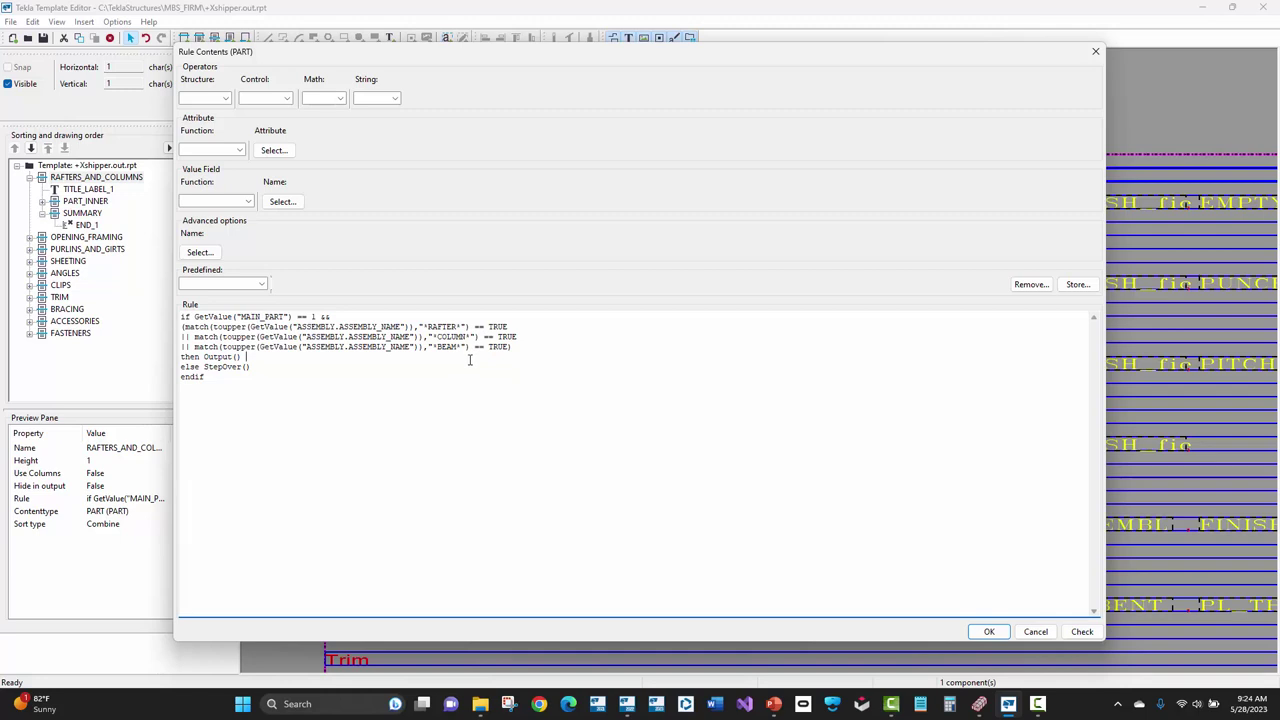
left_click_drag(516, 346, 179, 346)
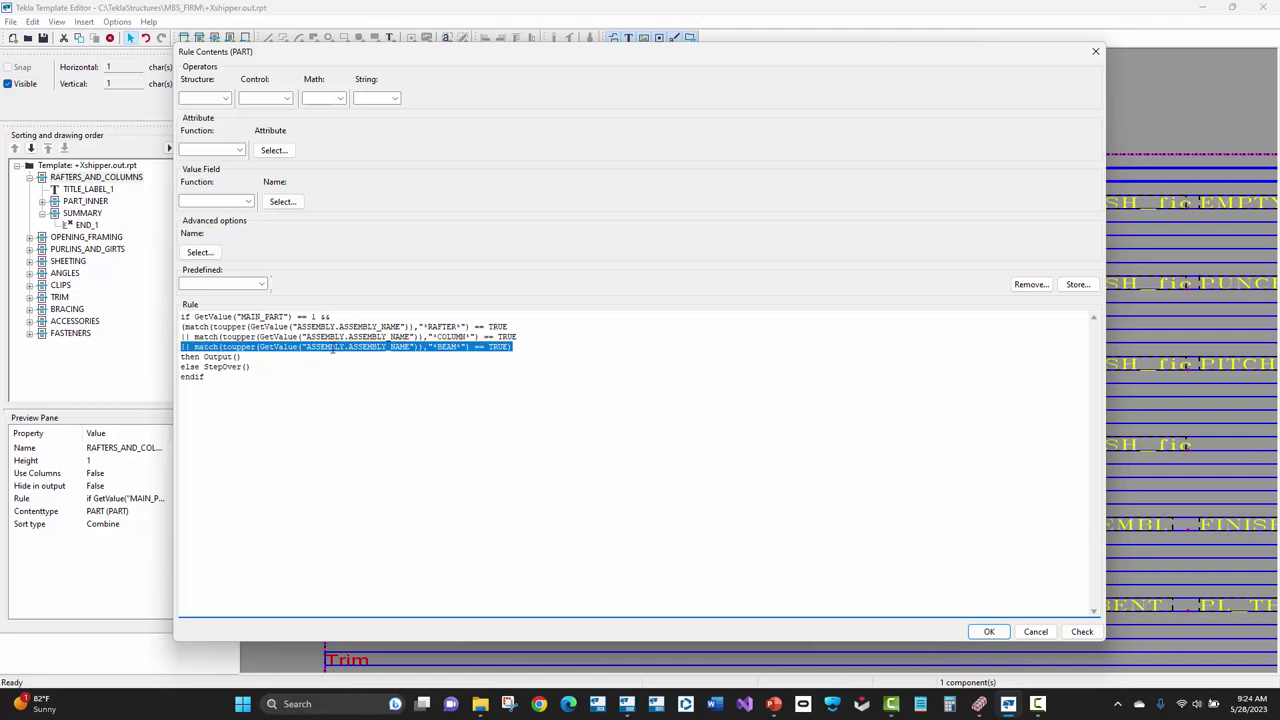
left_click(376, 340)
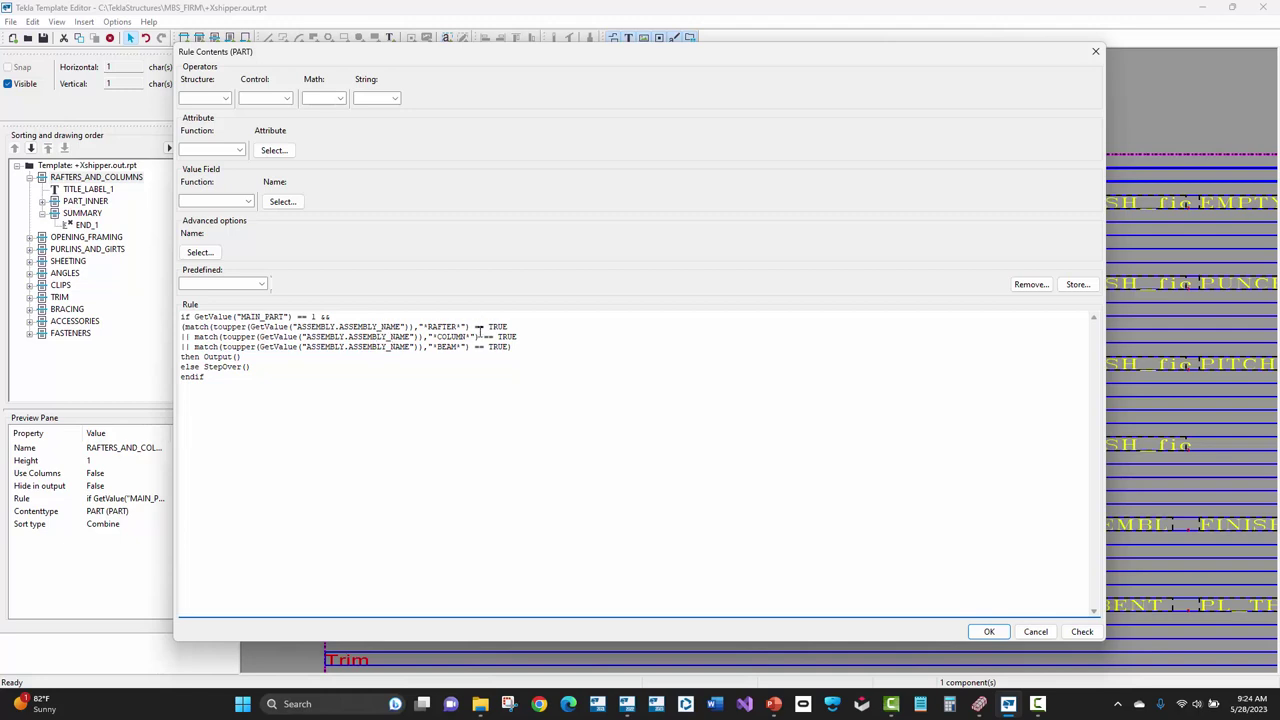
Close the rule editor and RAFTERS_AND_COLUMNS row settings, then select PART_INNER in the tree
left_click(1035, 632)
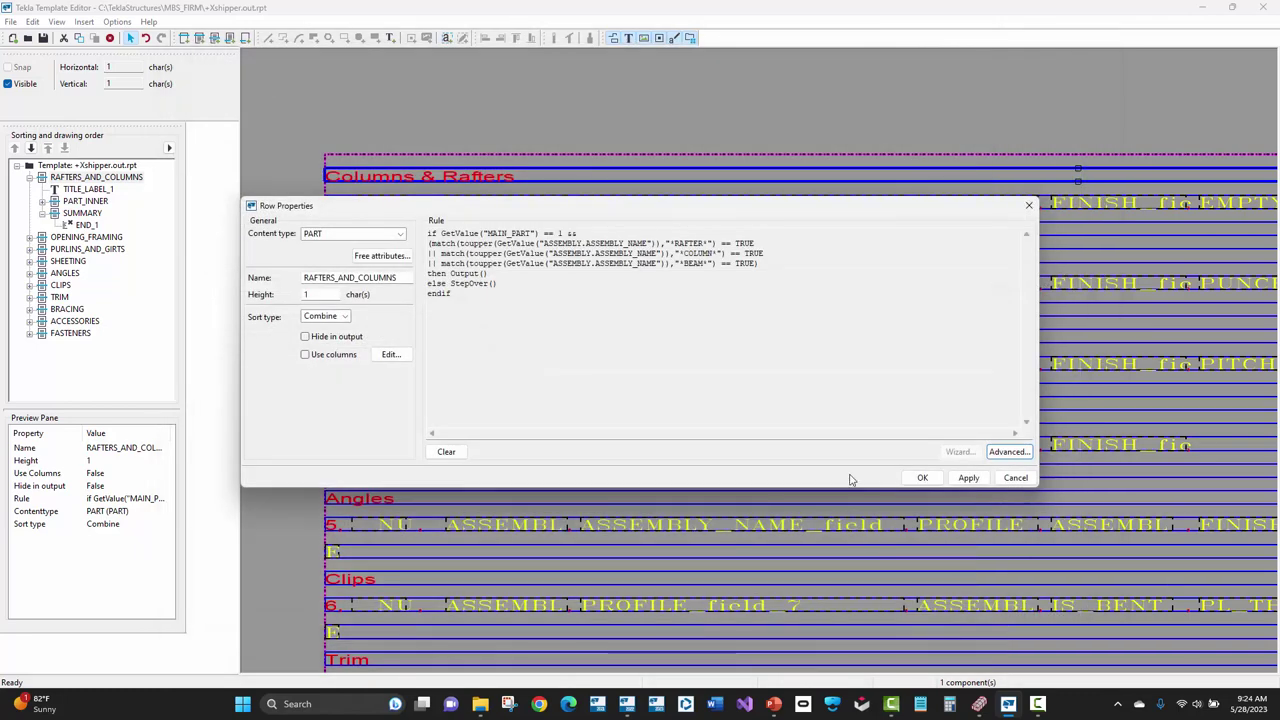
left_click(922, 478)
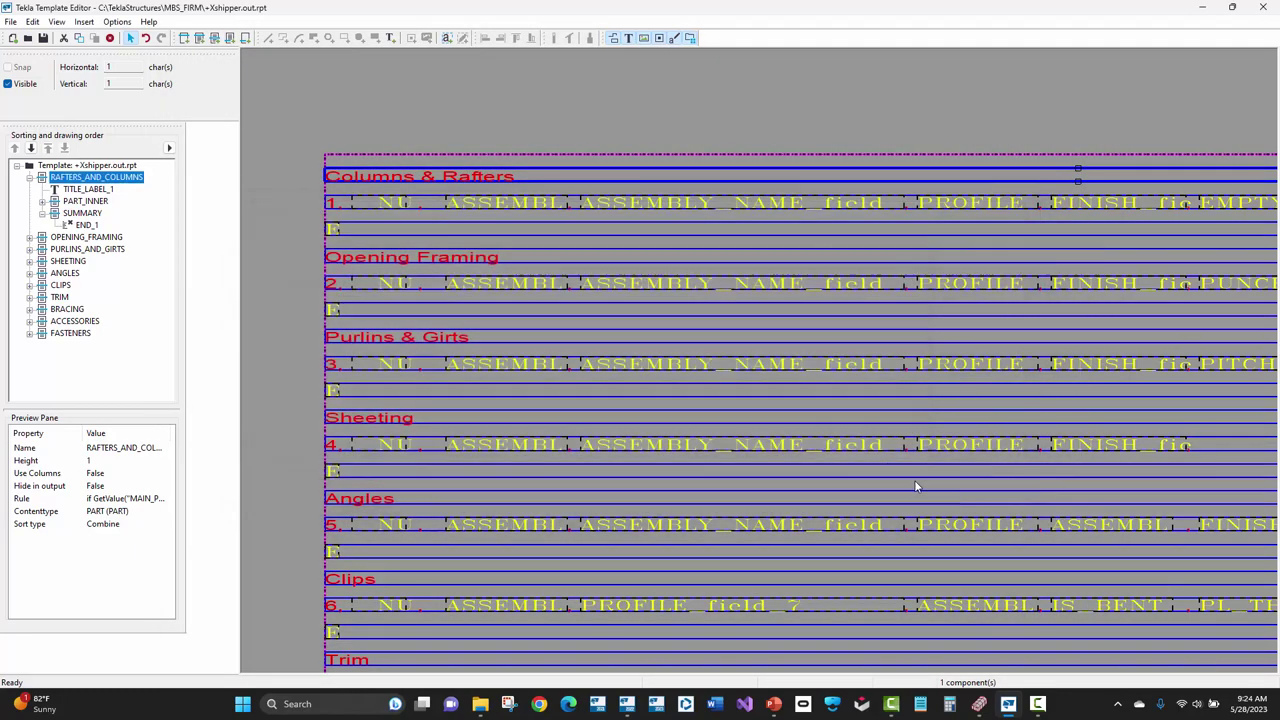
left_click(422, 202)
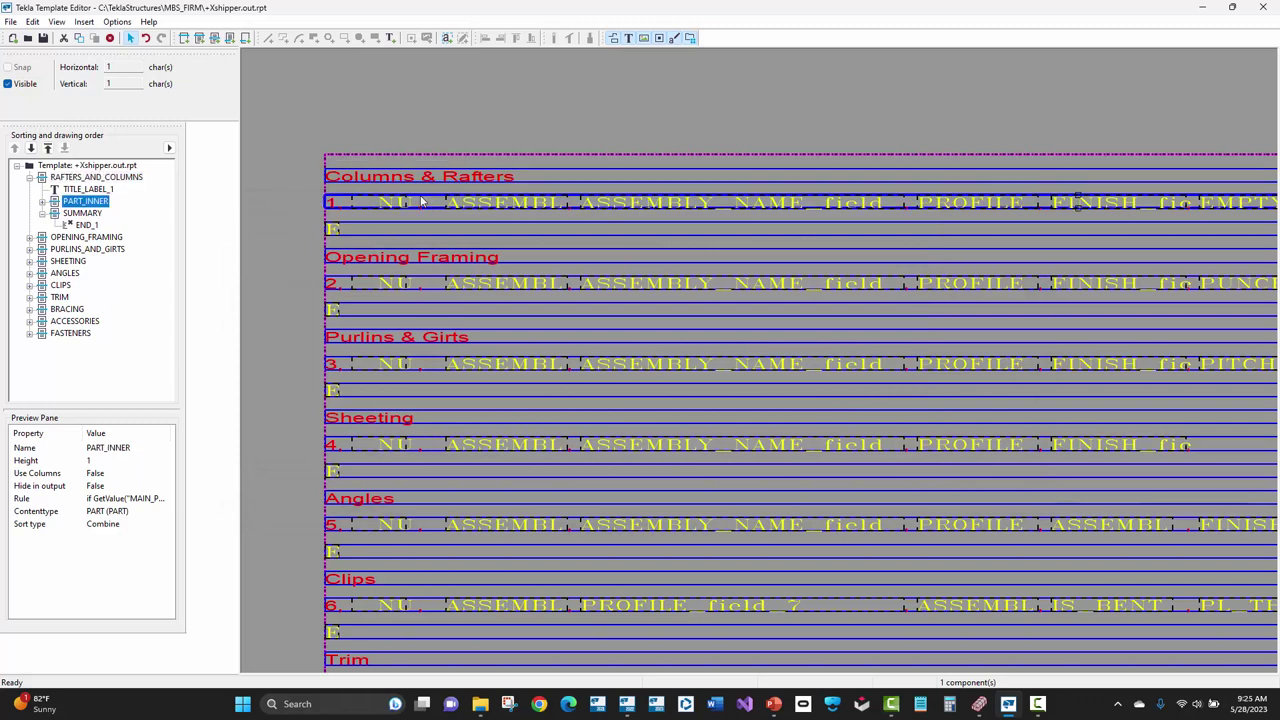
left_click(66, 178)
left_click(72, 201)
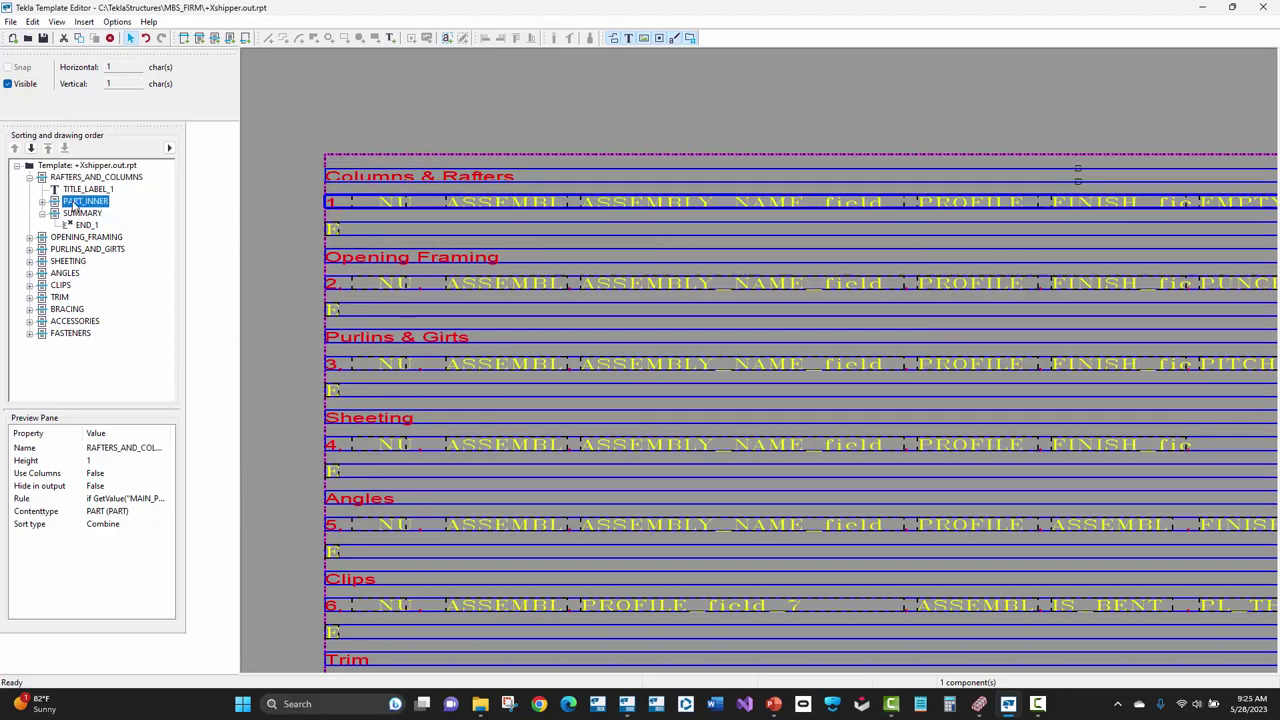
left_click(68, 178)
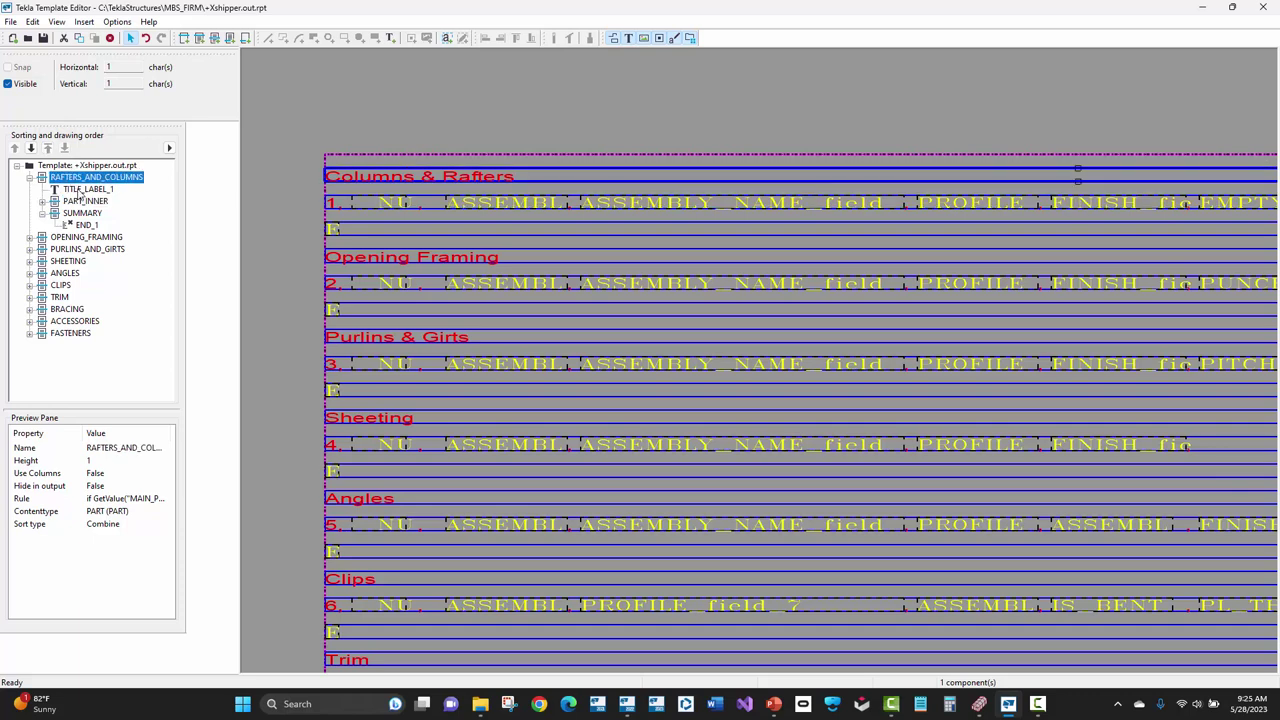
left_click(30, 178)
left_click(30, 178)
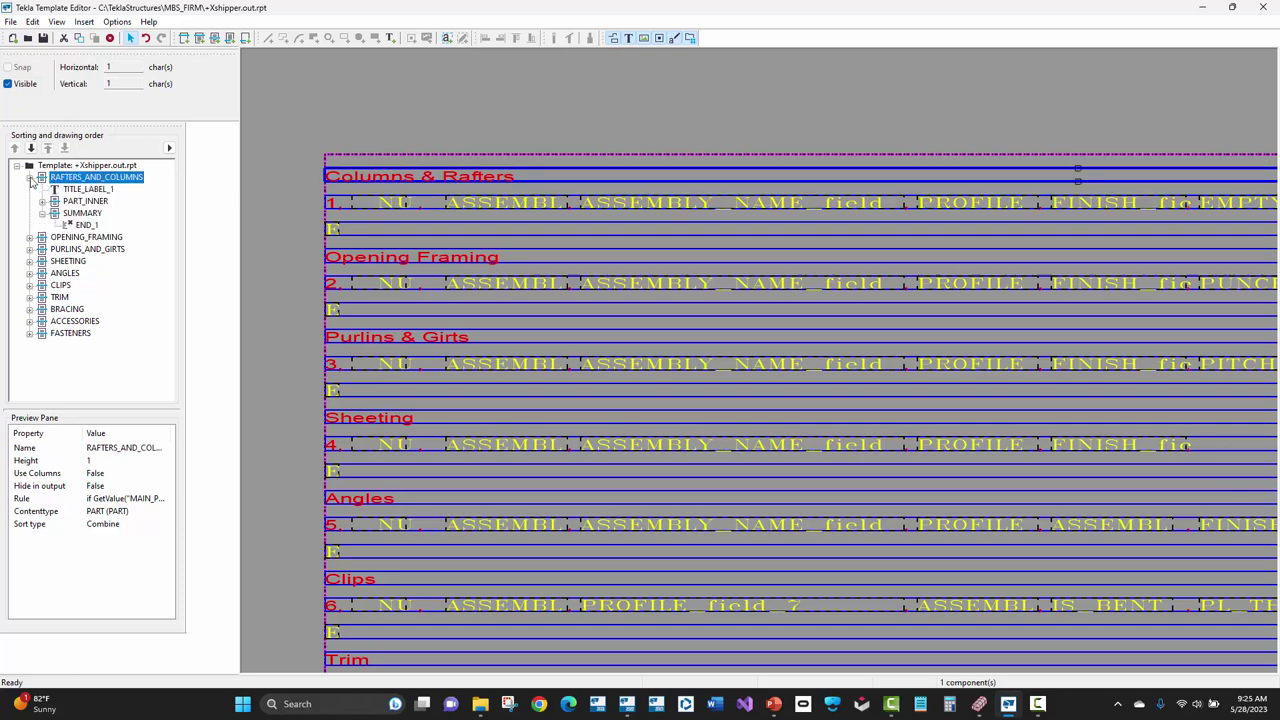
left_click(82, 202)
Review PART_INNER's row properties without changes, then select its first data row in the layout
double_click(101, 204)
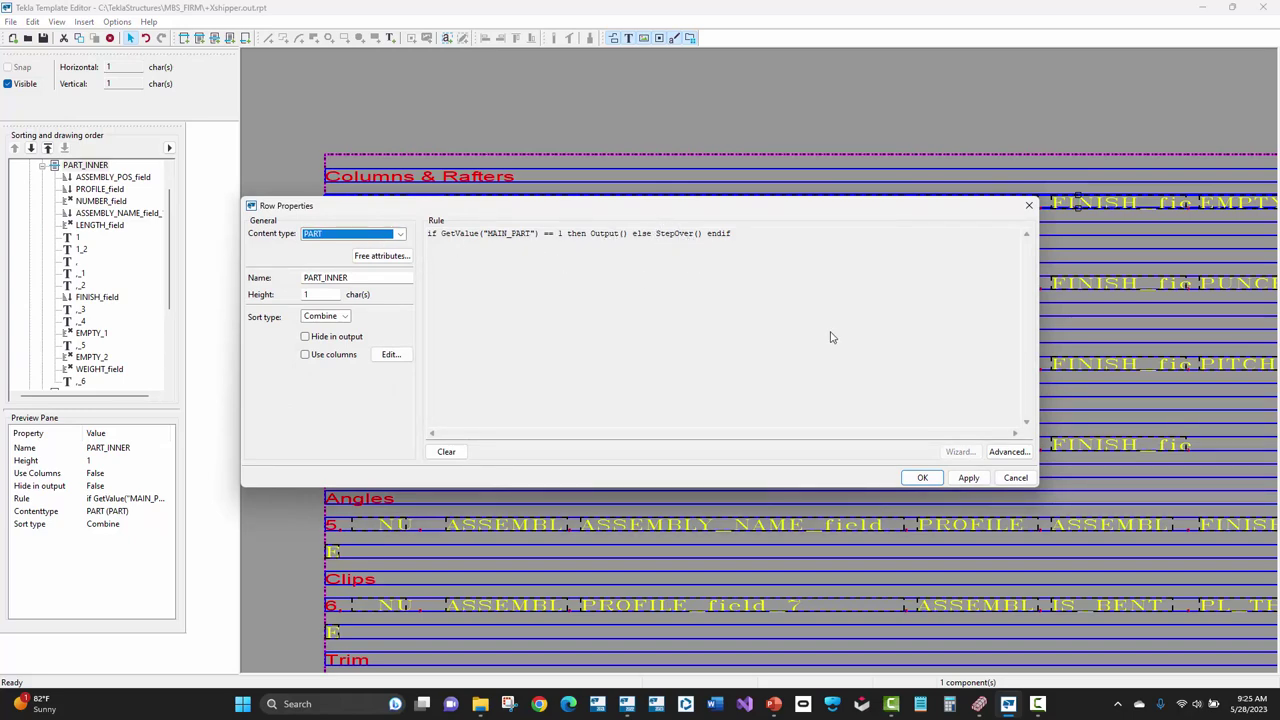
left_click(1015, 477)
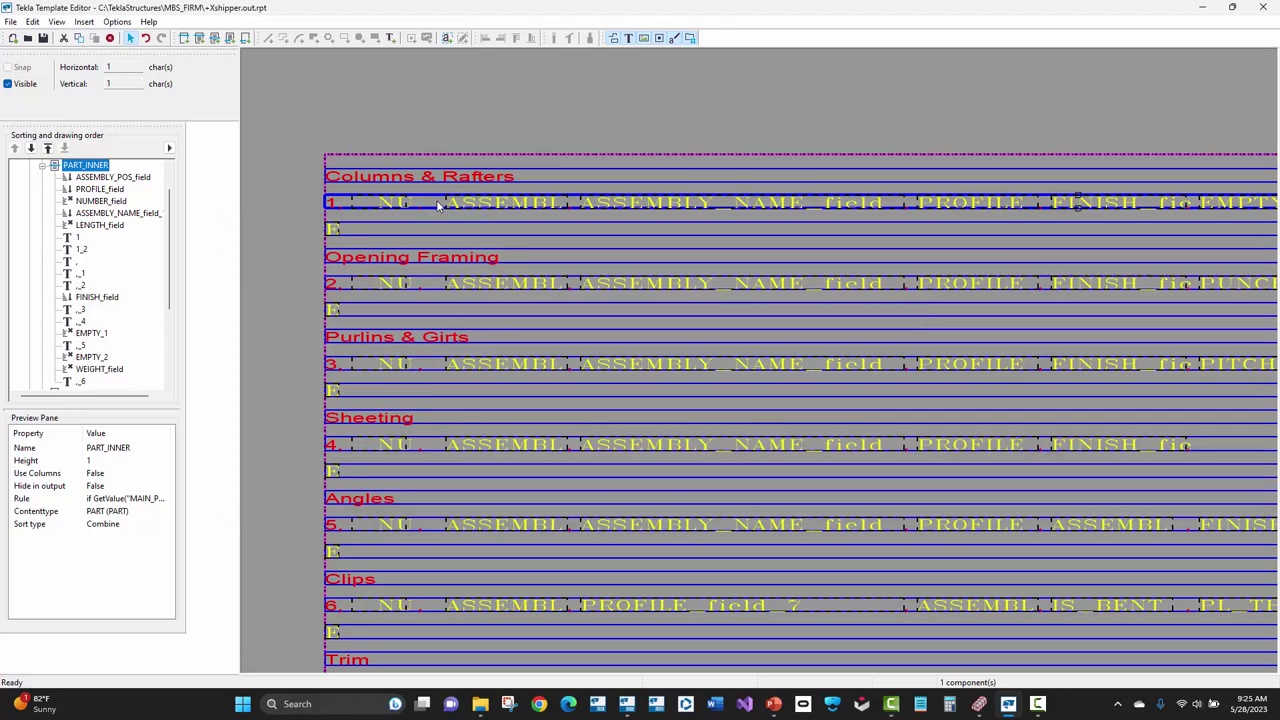
left_click(549, 185)
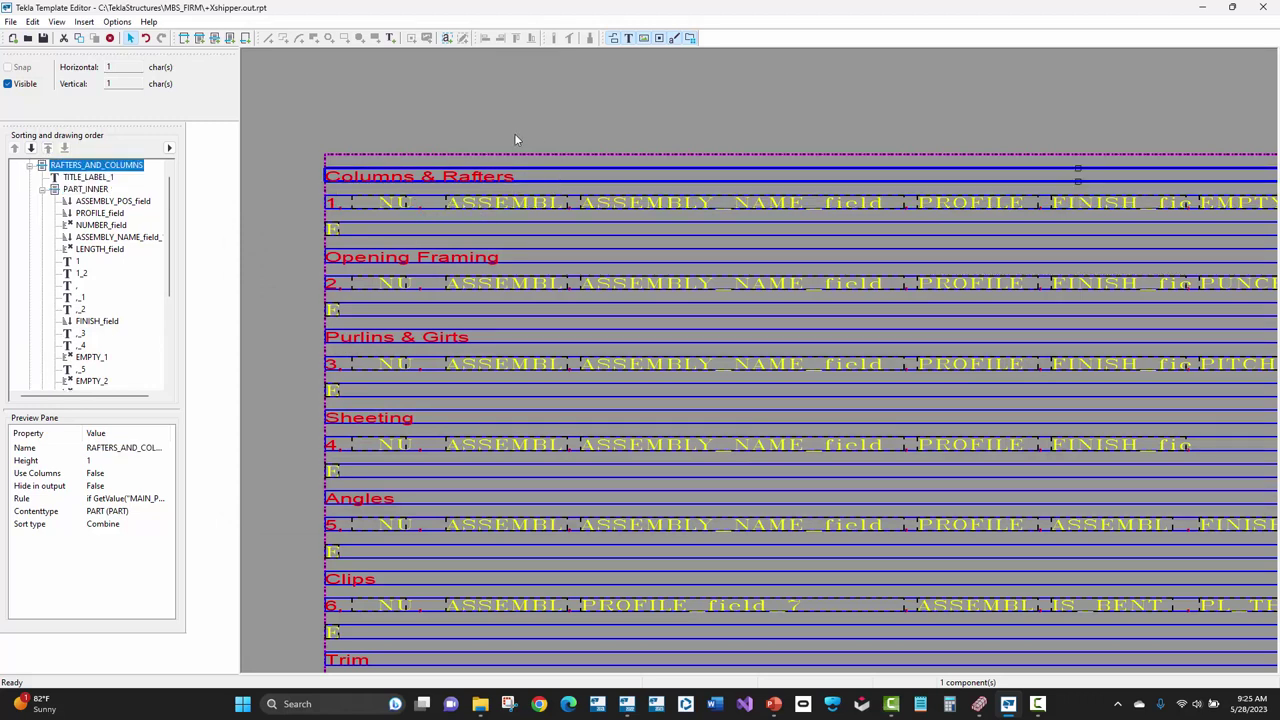
left_click(433, 201)
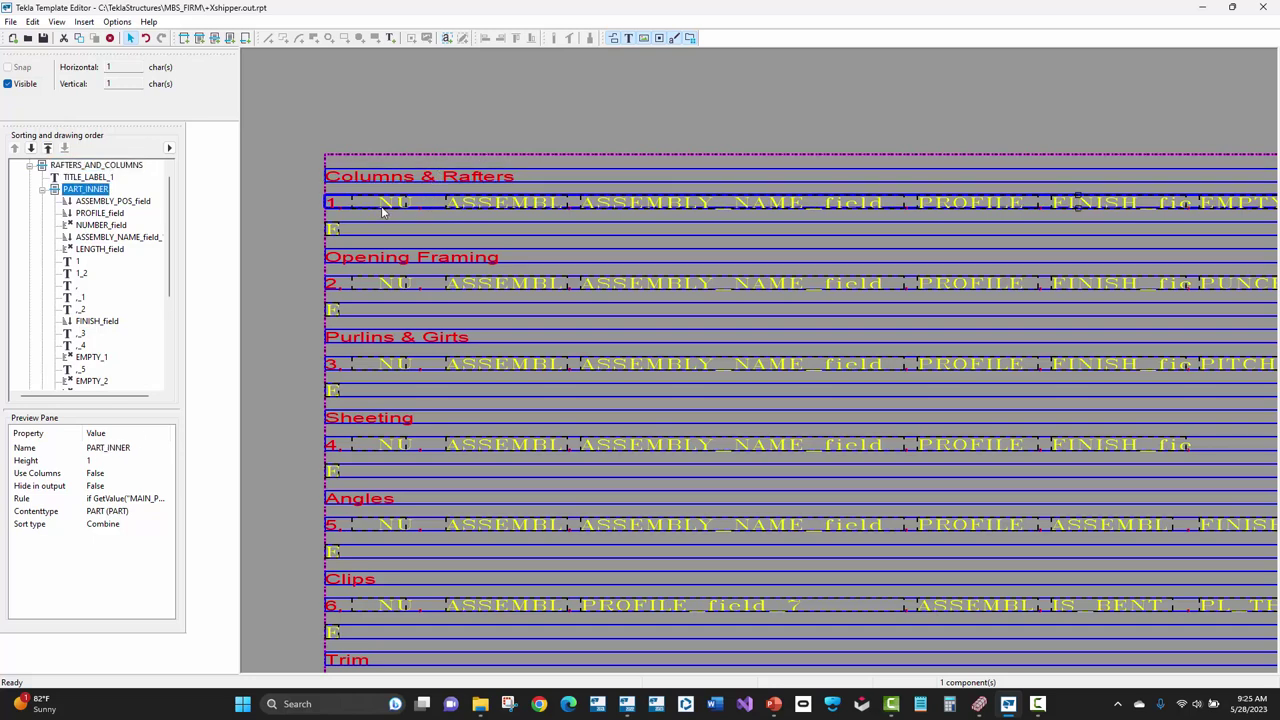
double_click(401, 203)
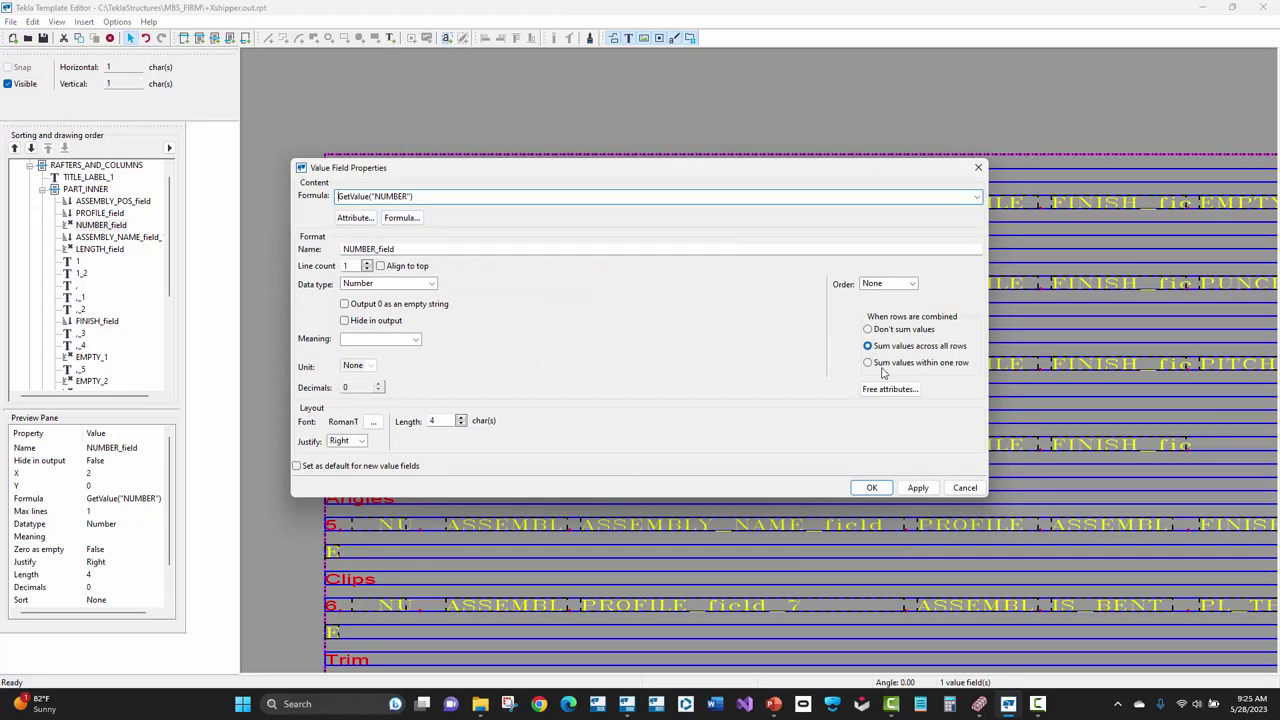
left_click(871, 488)
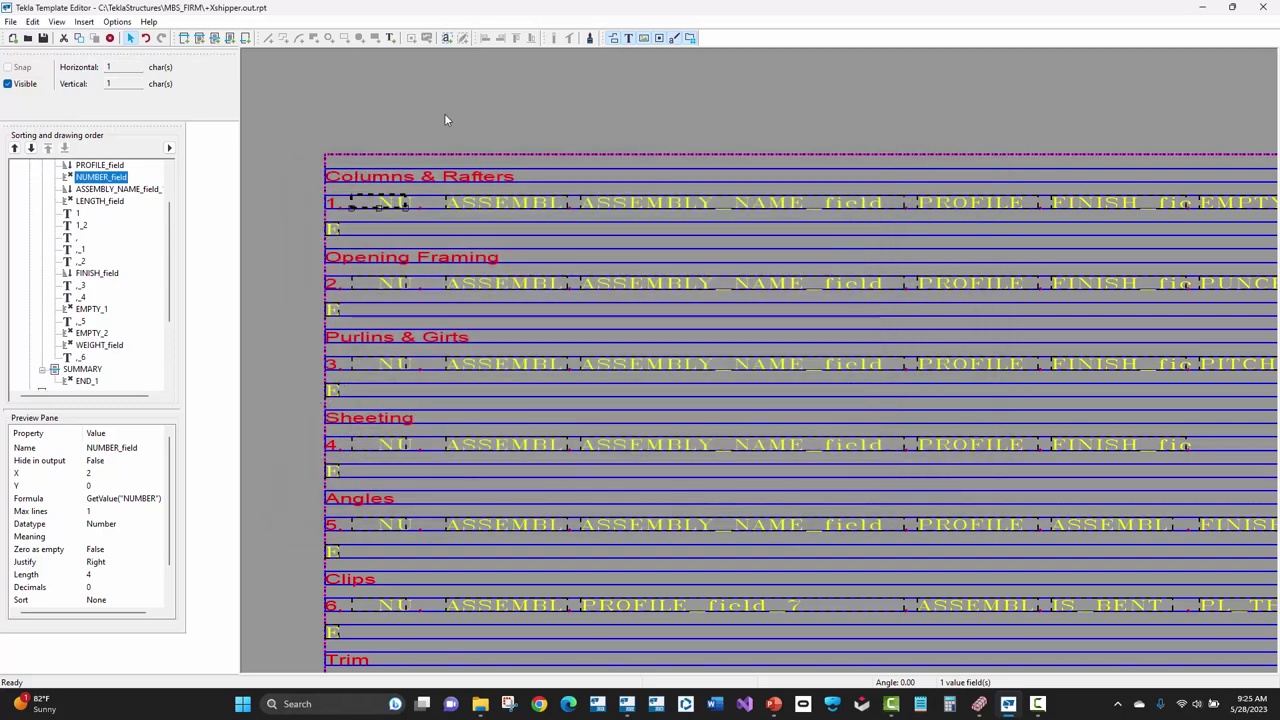
left_click(445, 117)
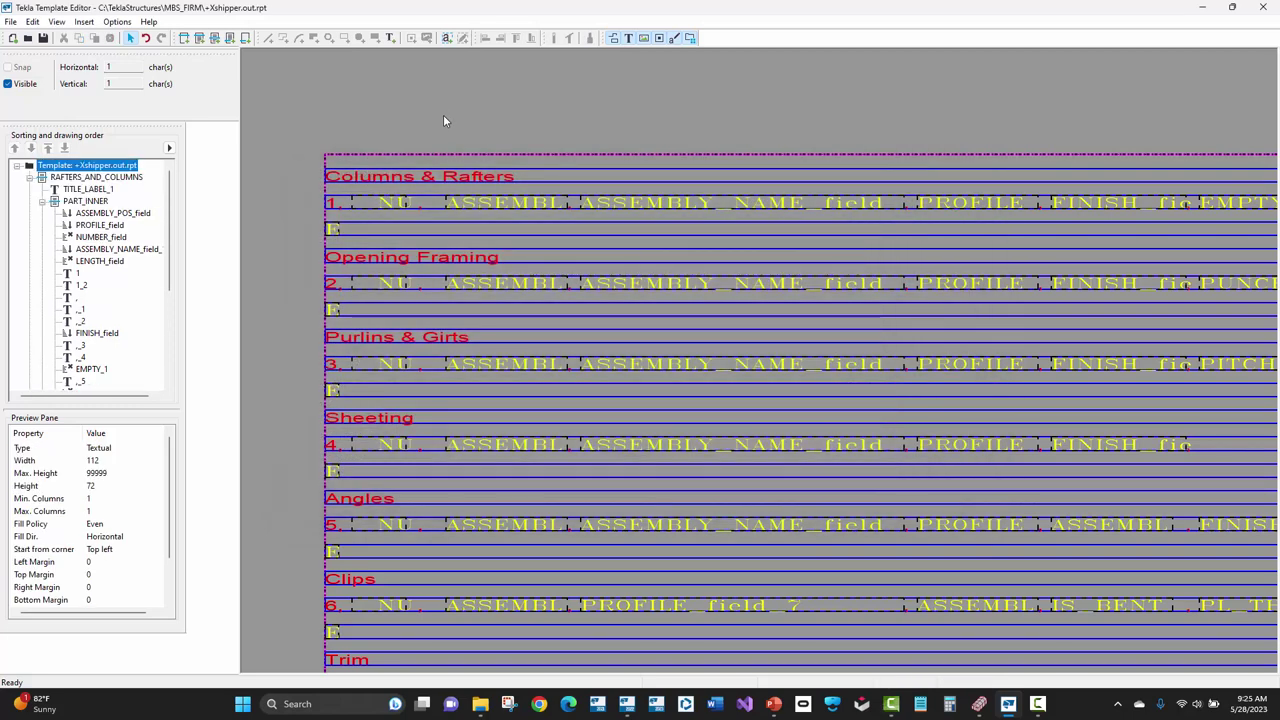
double_click(408, 207)
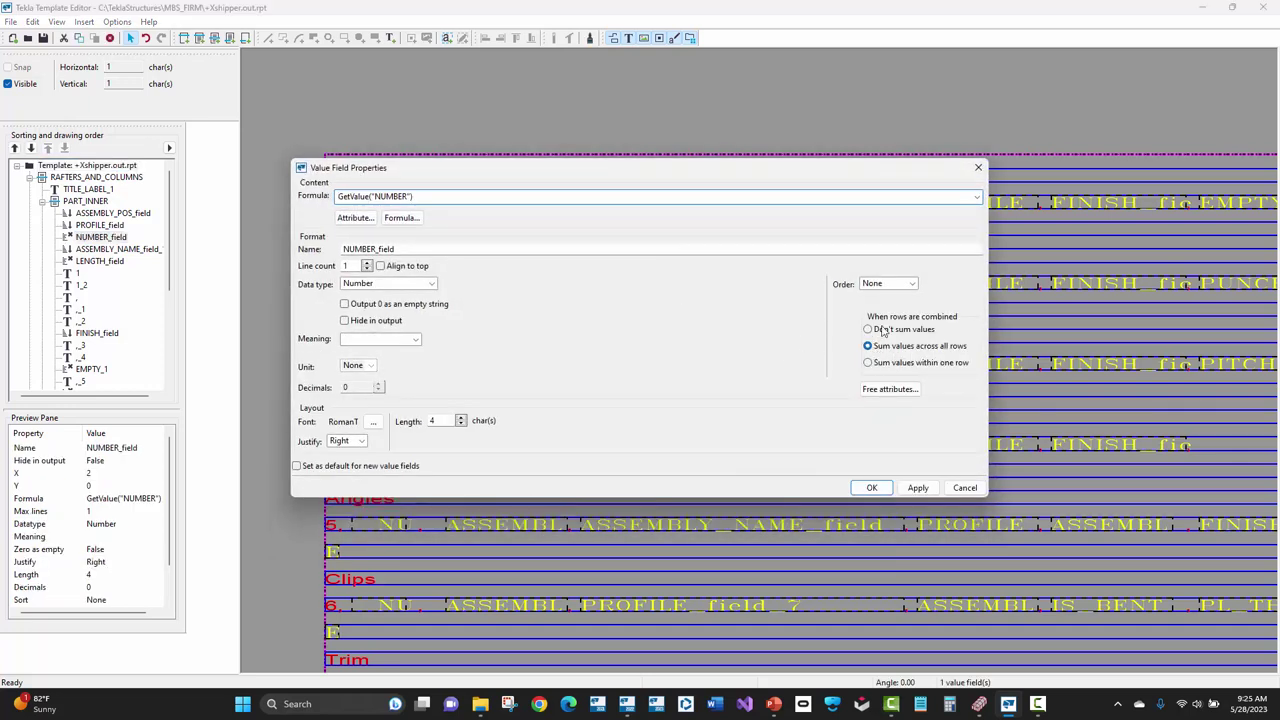
left_click(870, 490)
left_click(463, 204)
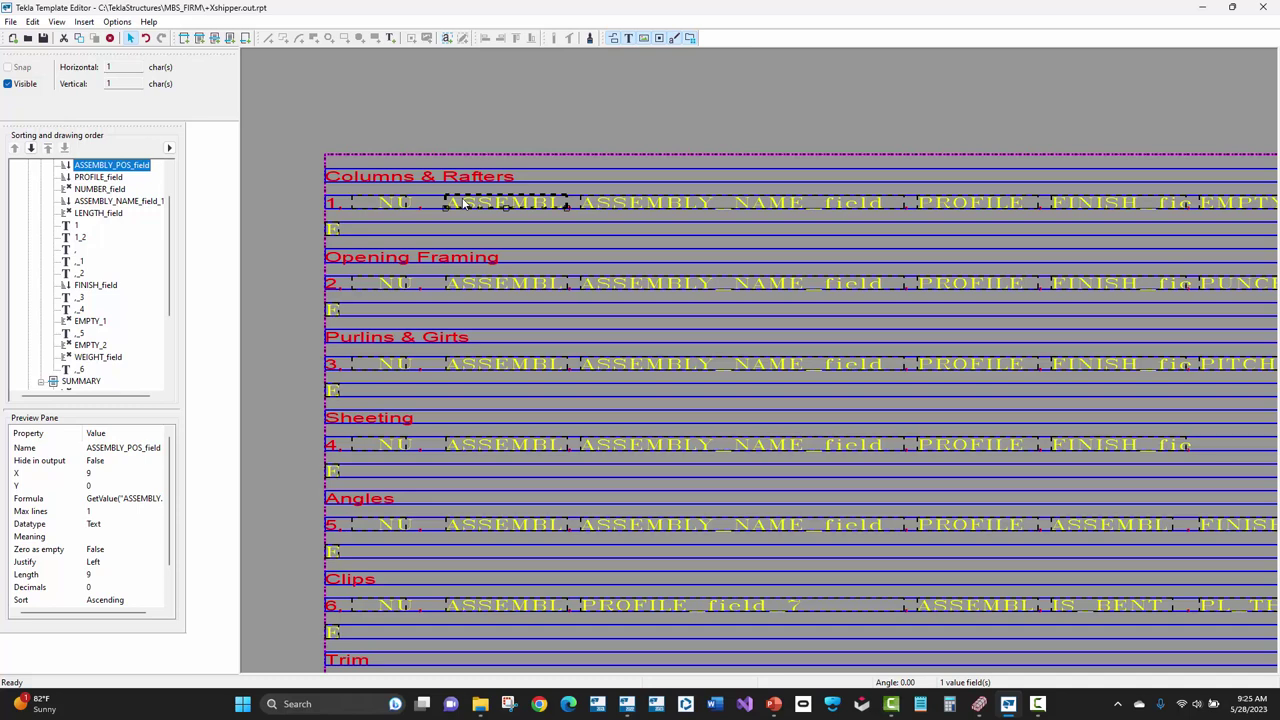
double_click(463, 204)
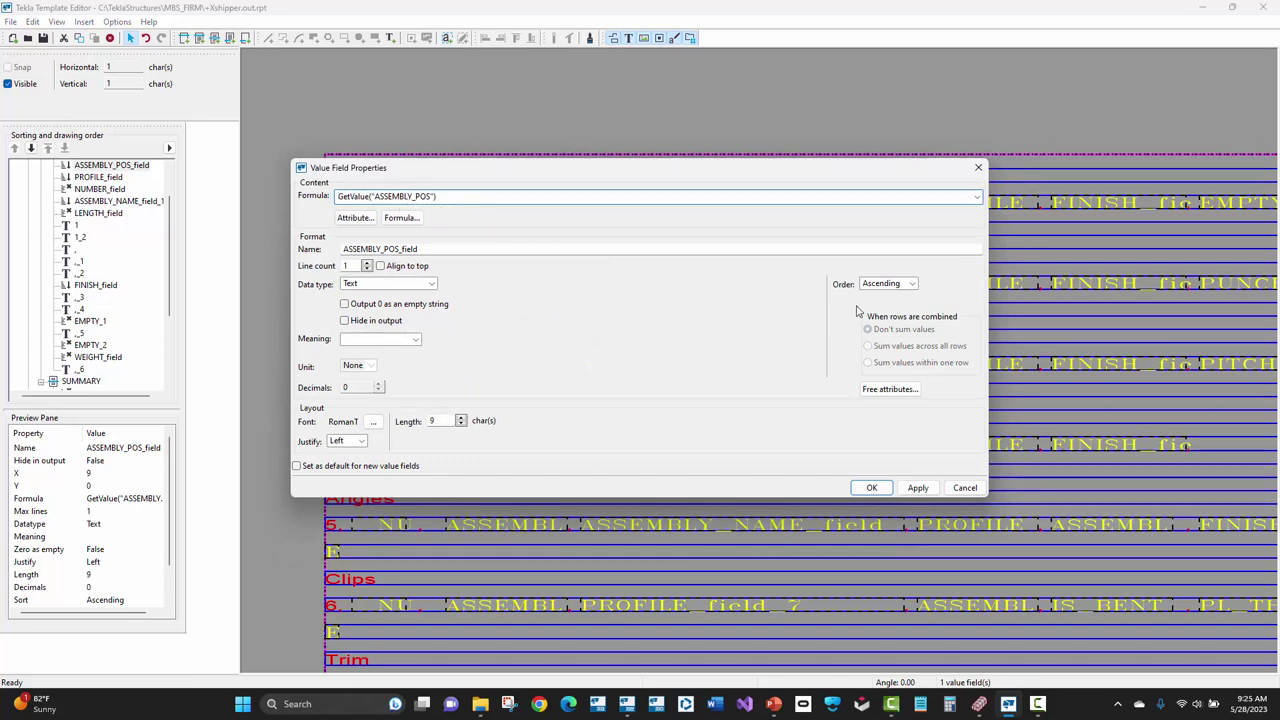
left_click(880, 285)
left_click(880, 285)
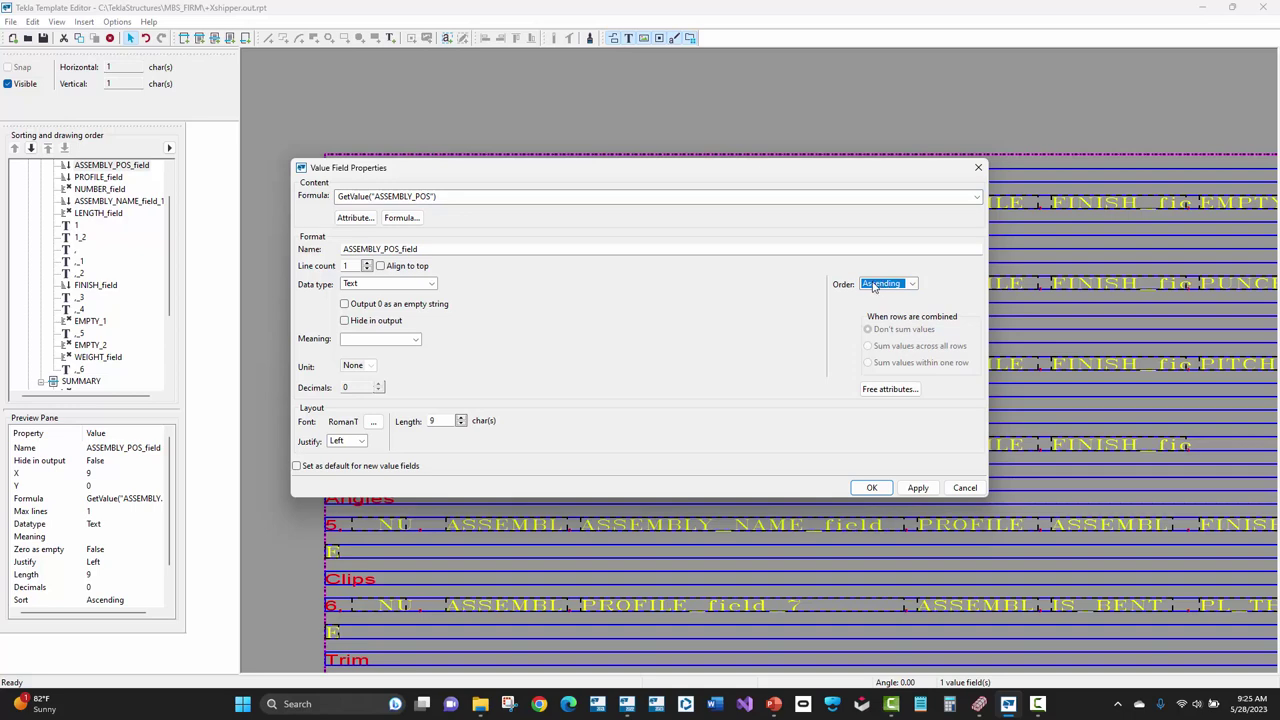
left_click(883, 285)
left_click(880, 372)
left_click(872, 488)
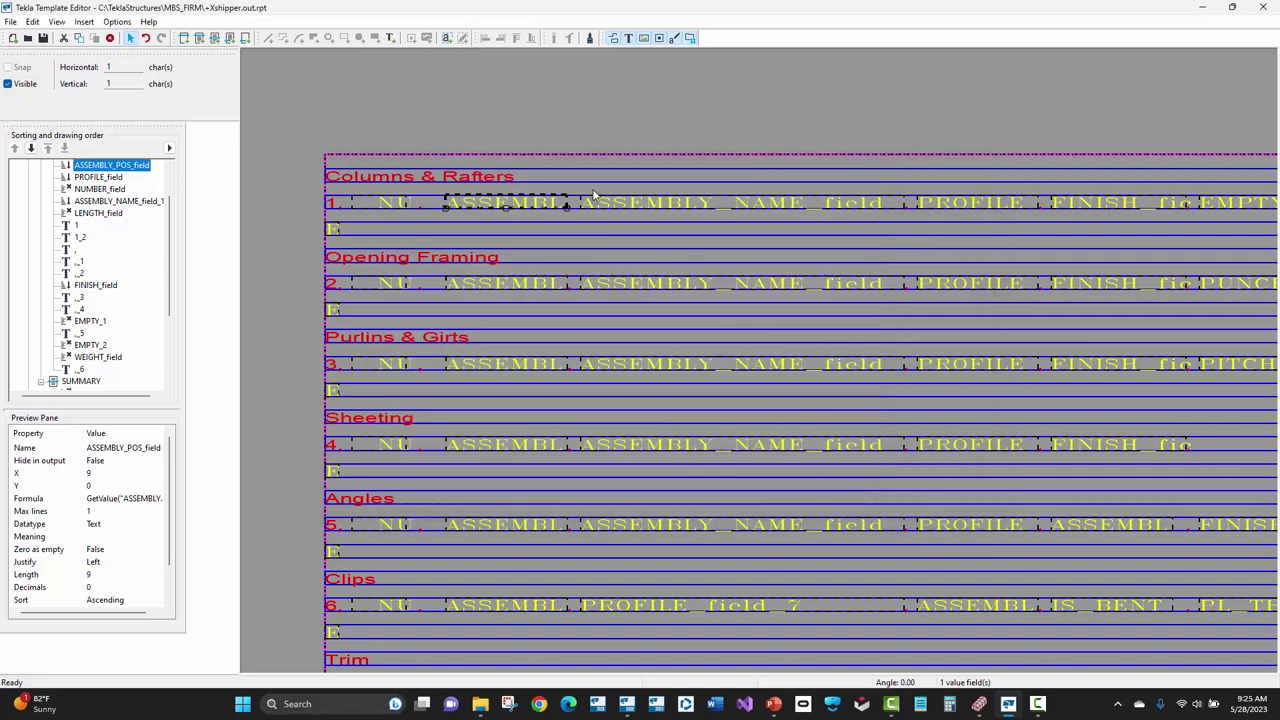
double_click(624, 205)
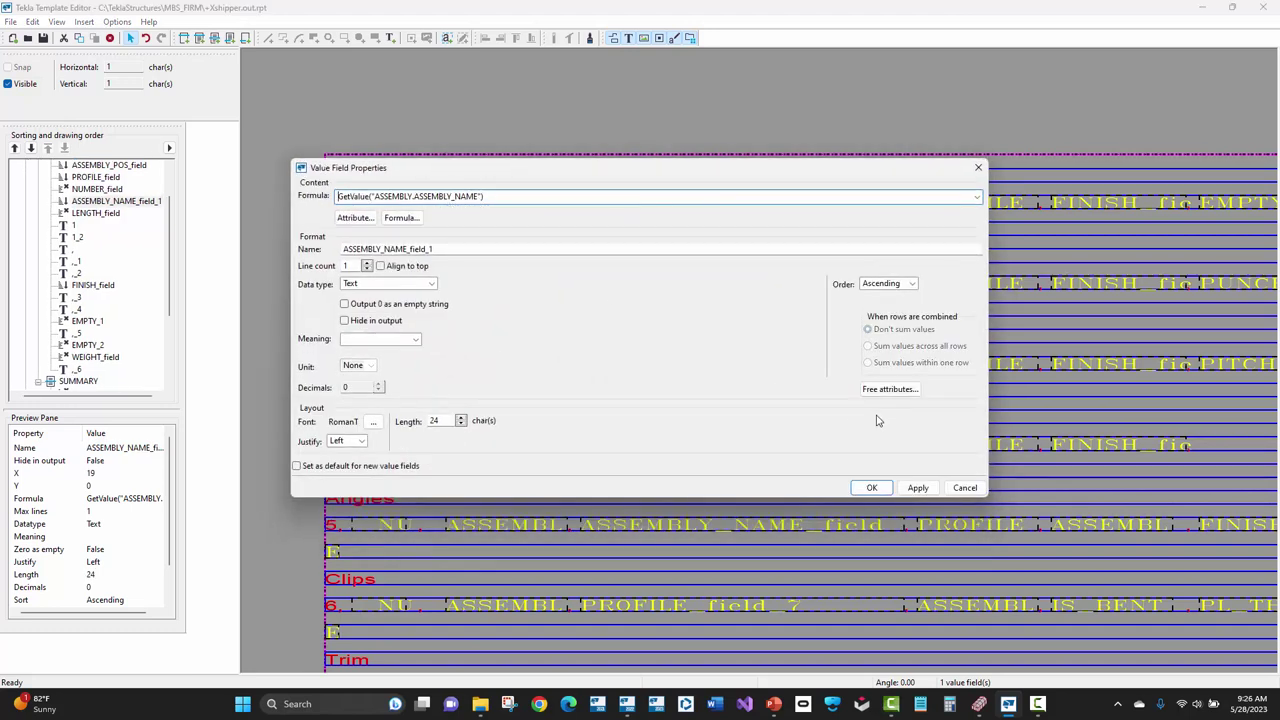
left_click(895, 285)
left_click(880, 296)
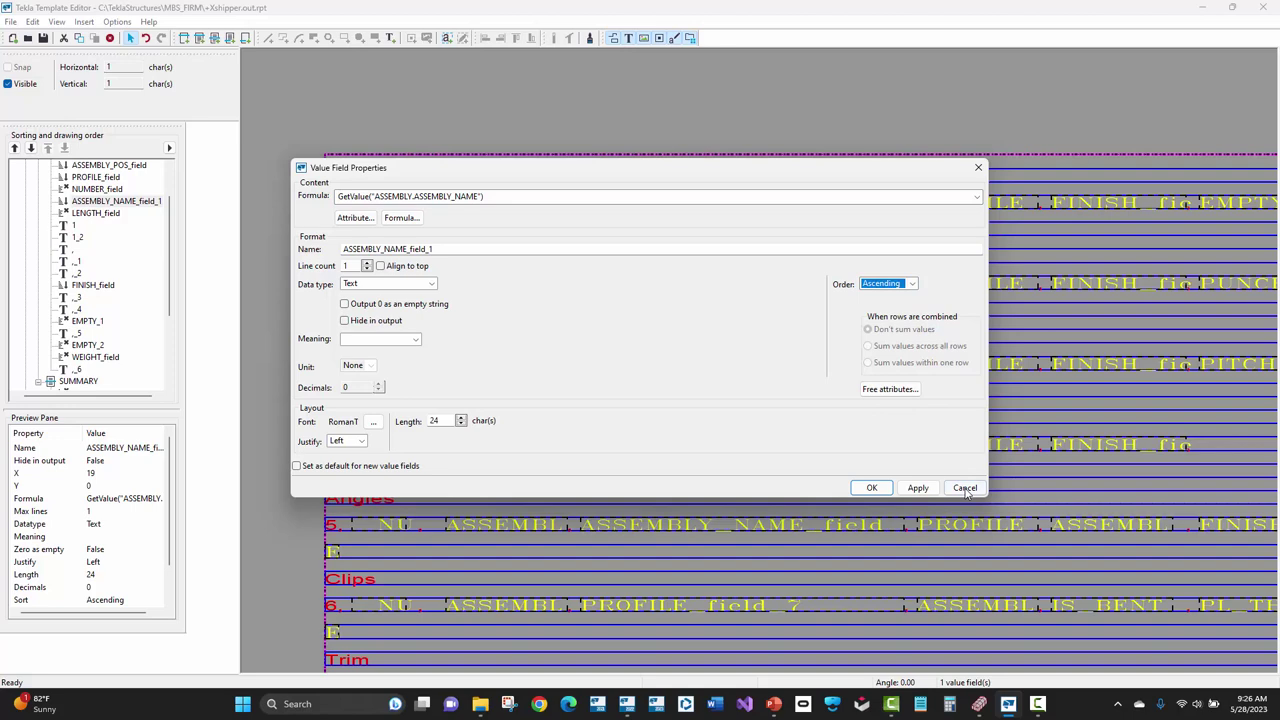
left_click(965, 488)
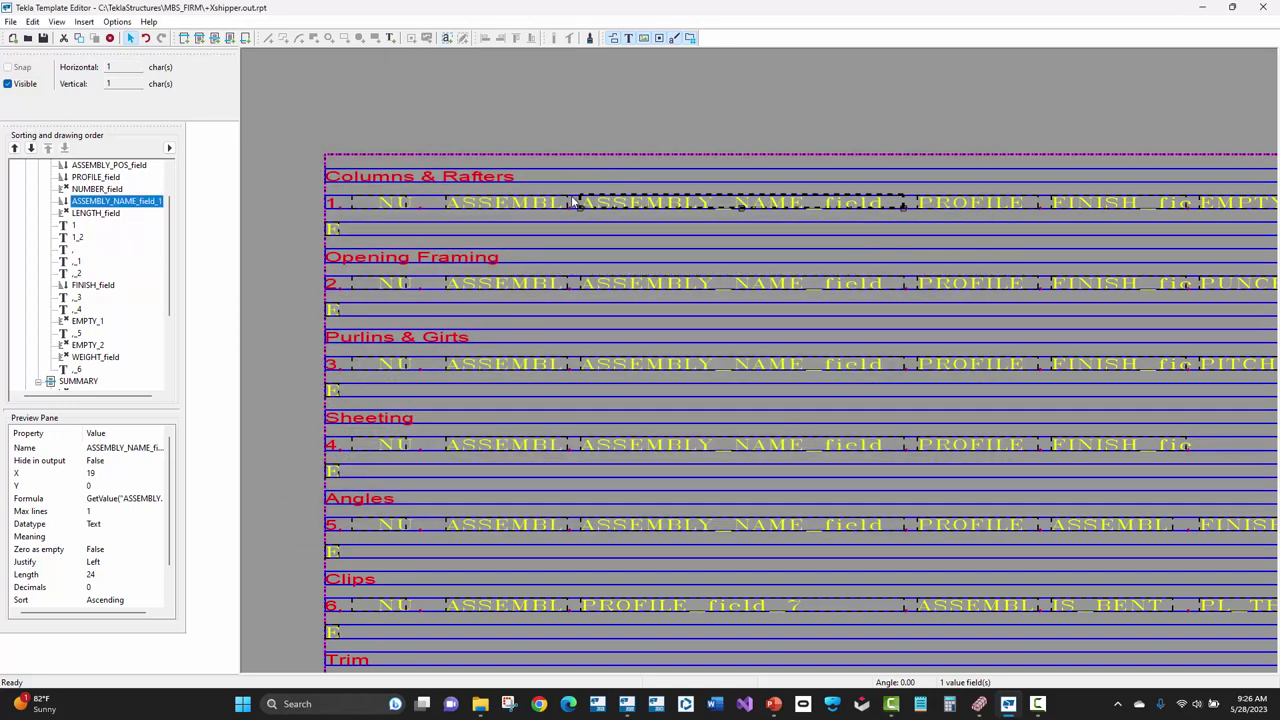
left_click(528, 205)
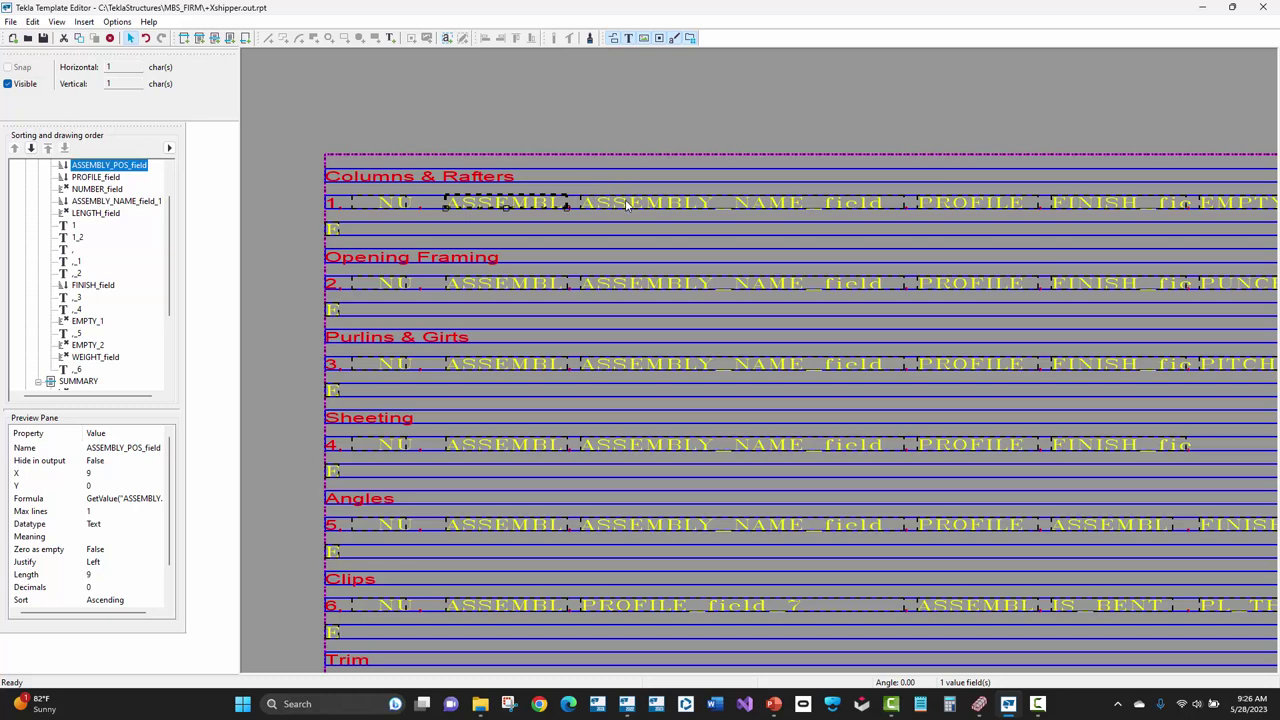
double_click(958, 205)
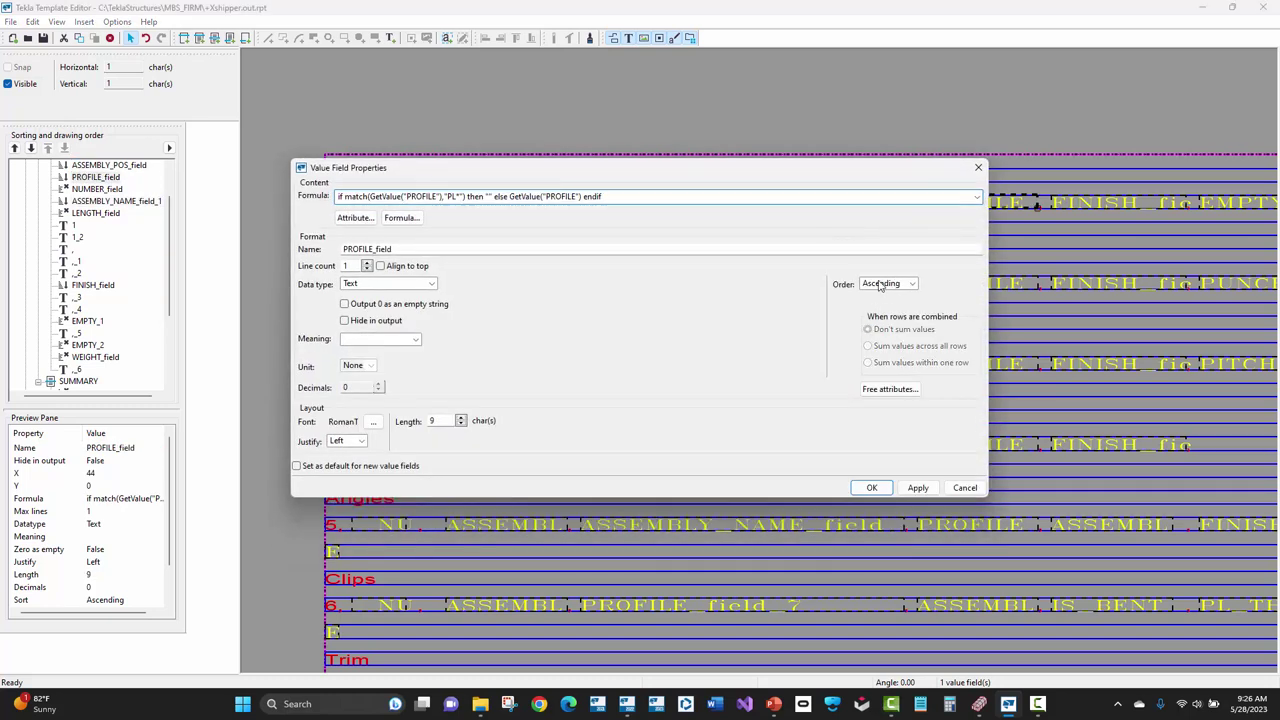
left_click(965, 488)
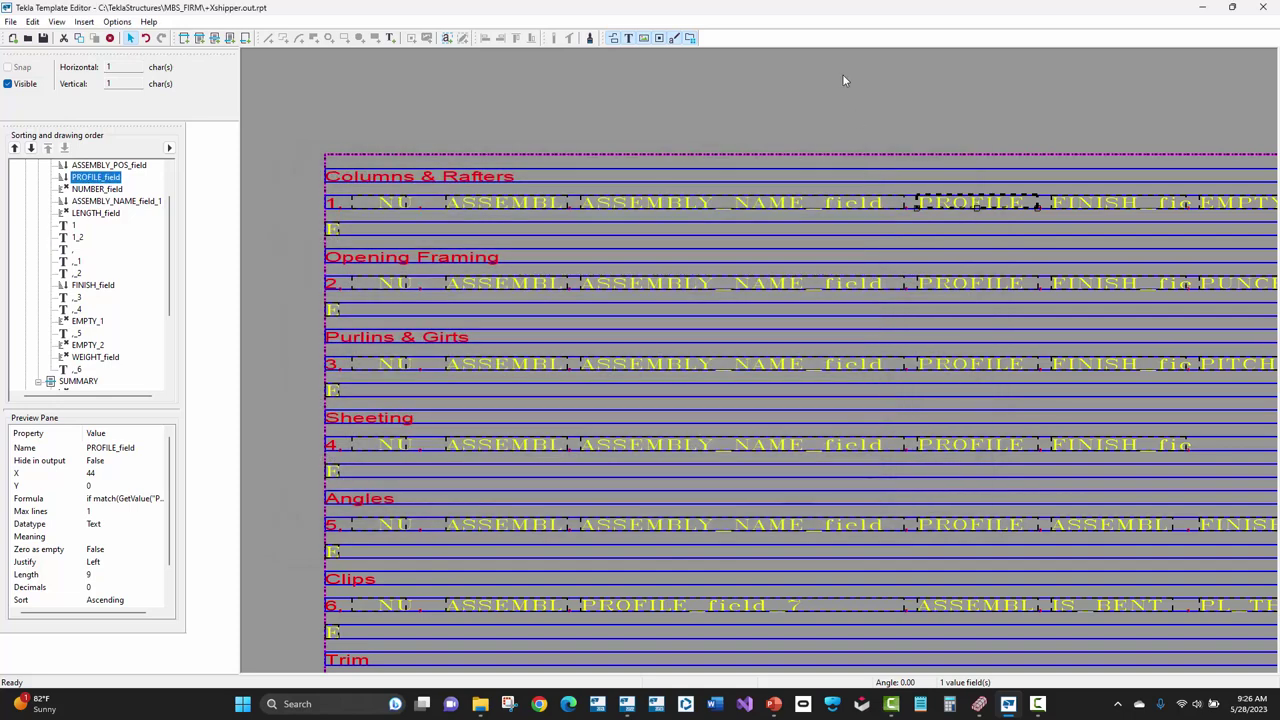
left_click(893, 131)
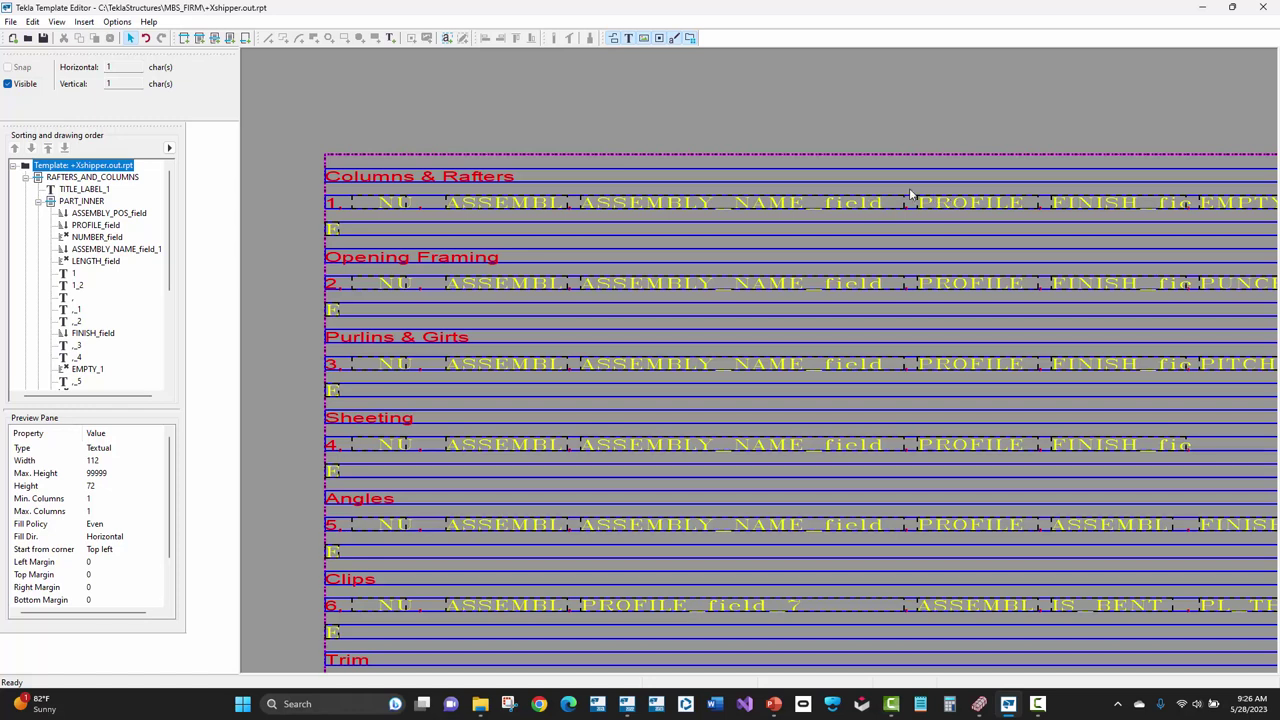
left_click(913, 199)
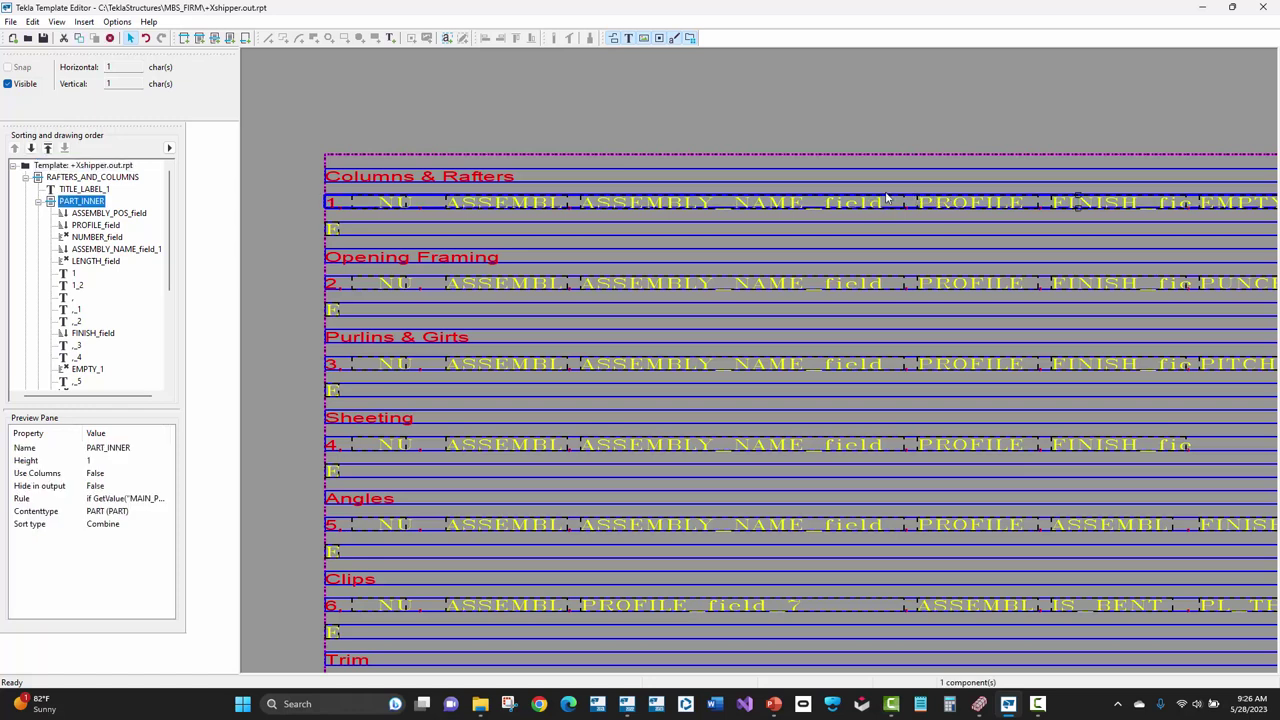
left_click(403, 205)
left_click(483, 127)
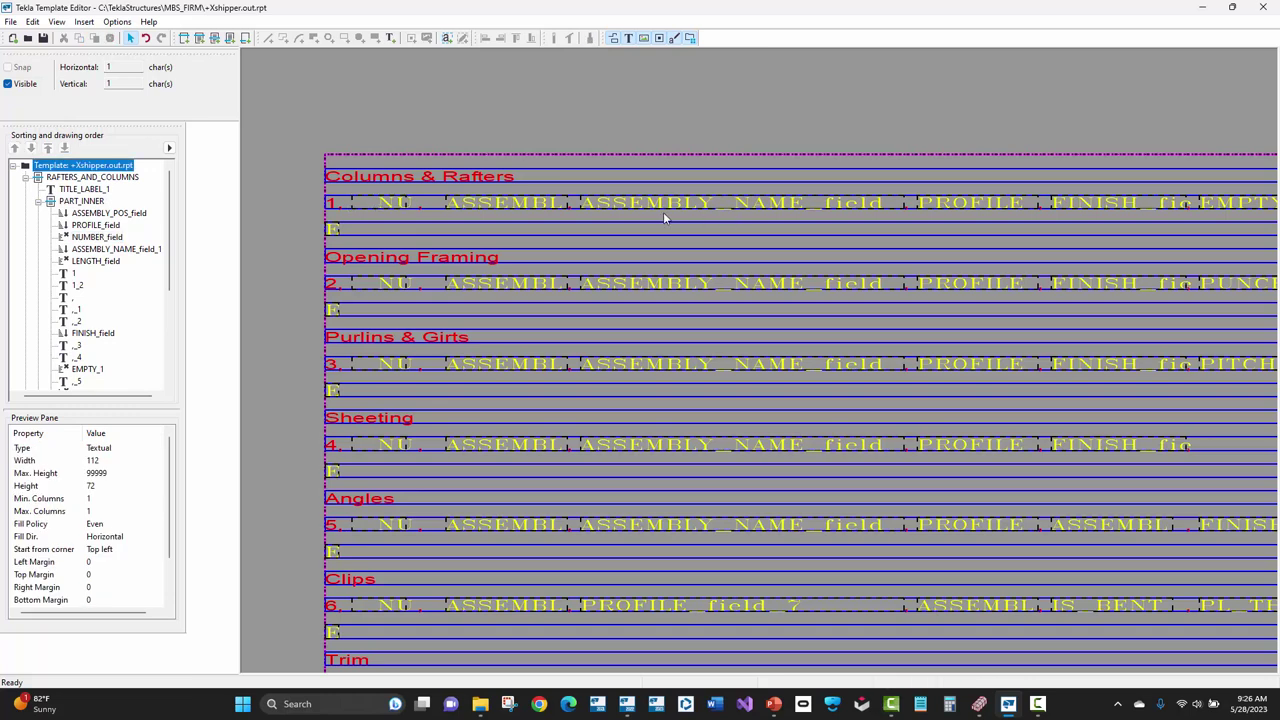
middle_click_drag(663, 212, 614, 211)
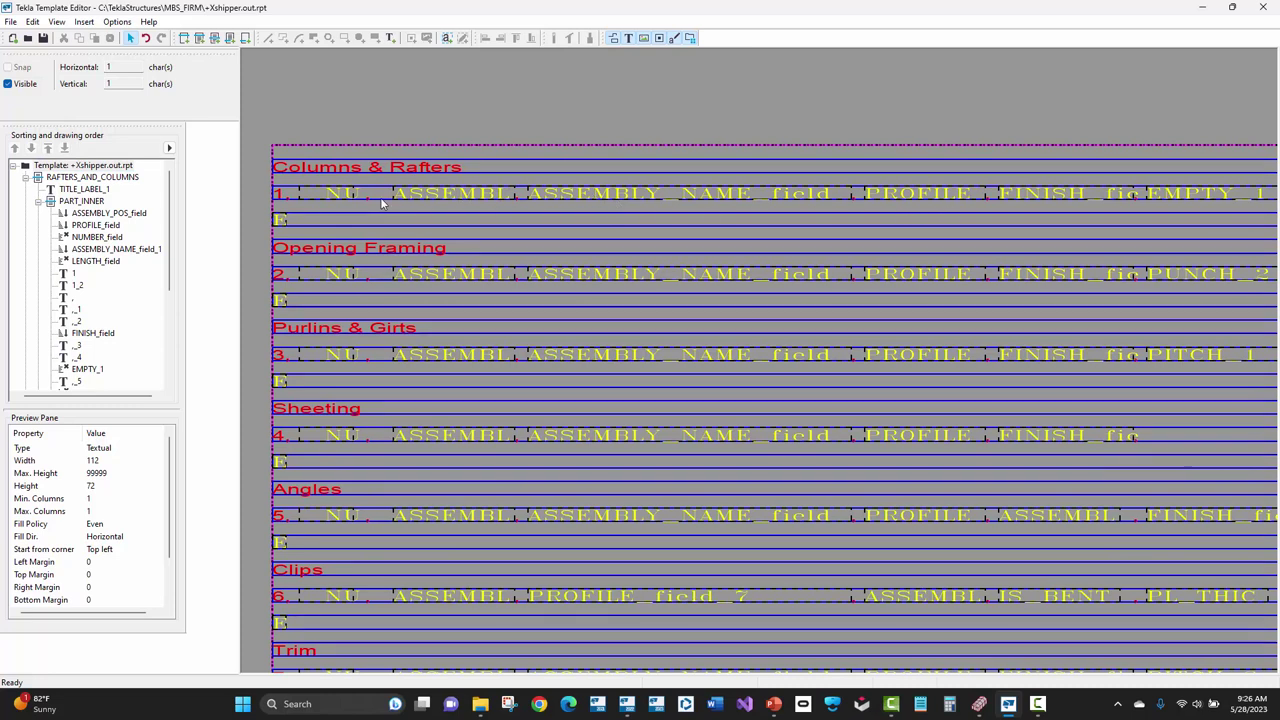
middle_click_drag(380, 197, 470, 171)
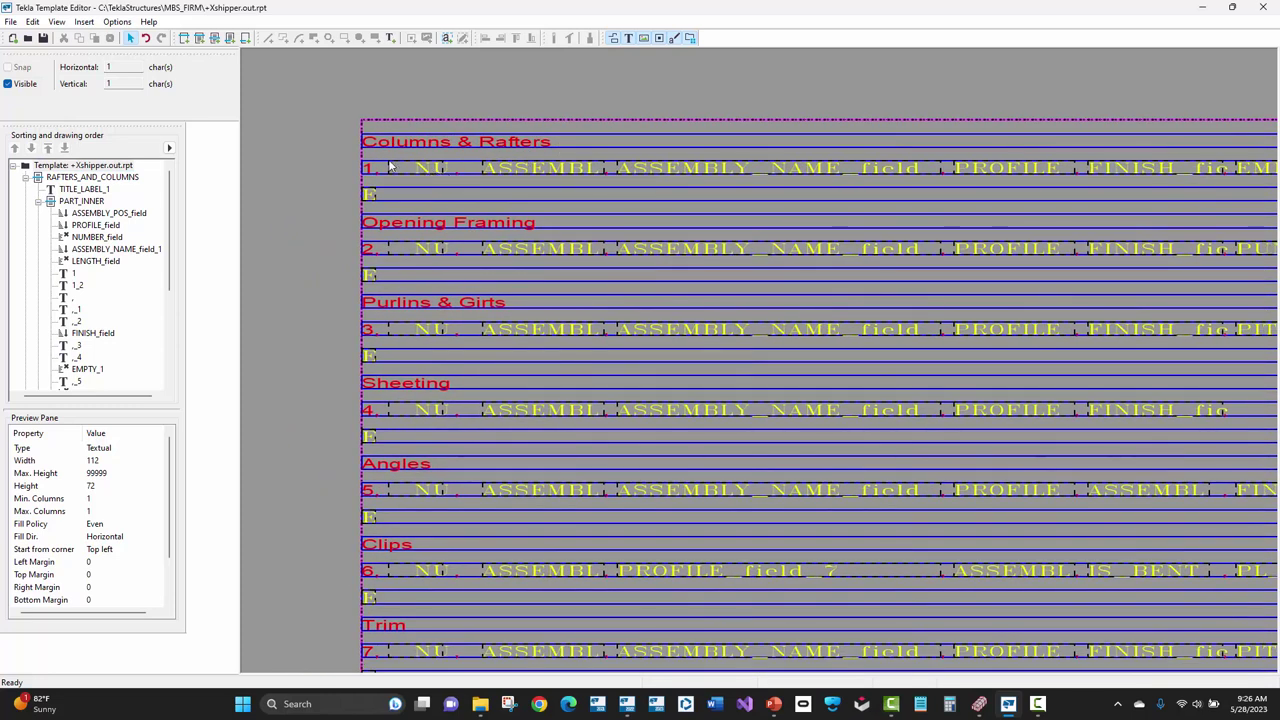
scroll(352, 165, "up", 3)
left_click(362, 184)
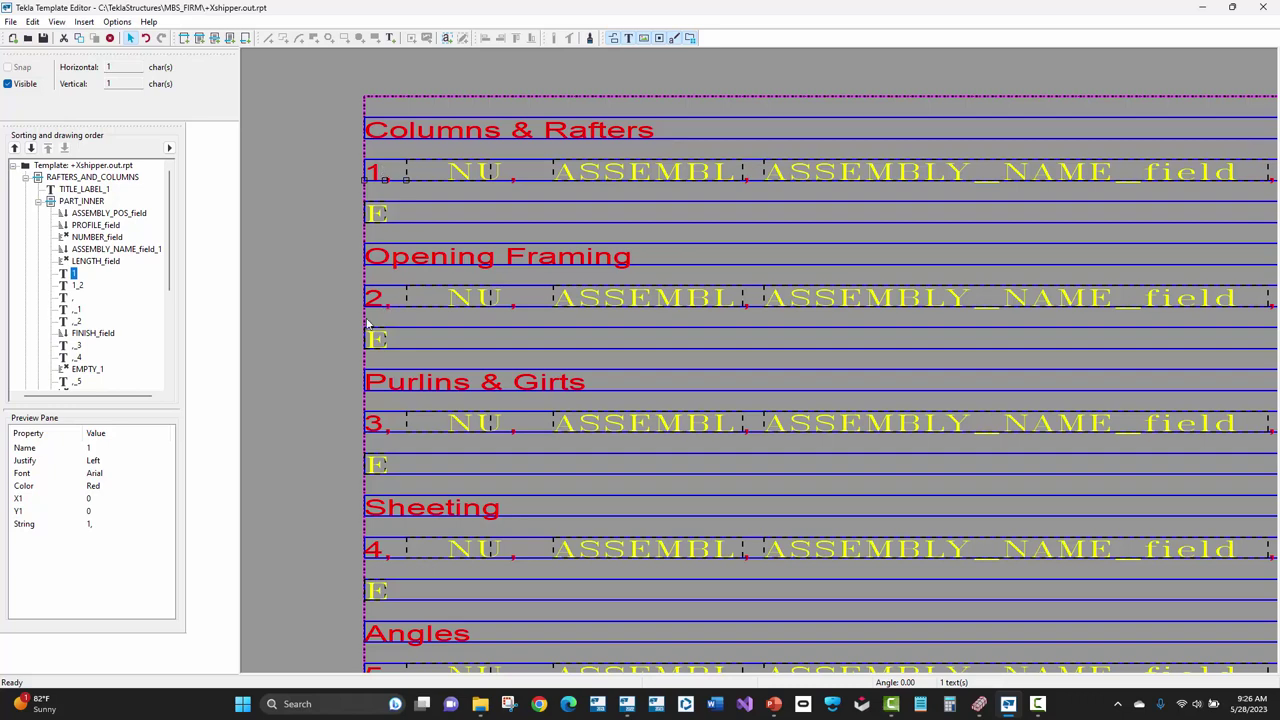
scroll(399, 341, "down", 1)
scroll(399, 341, "down", 3)
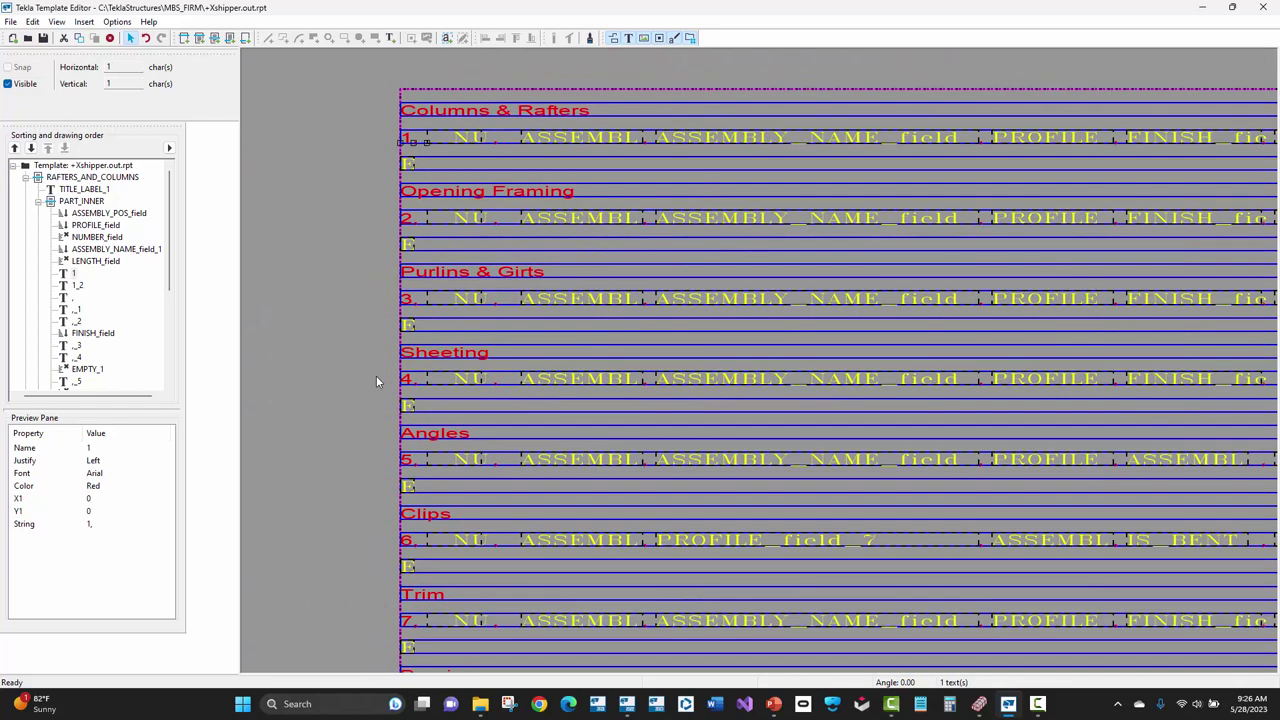
left_click(432, 356)
left_click(436, 276)
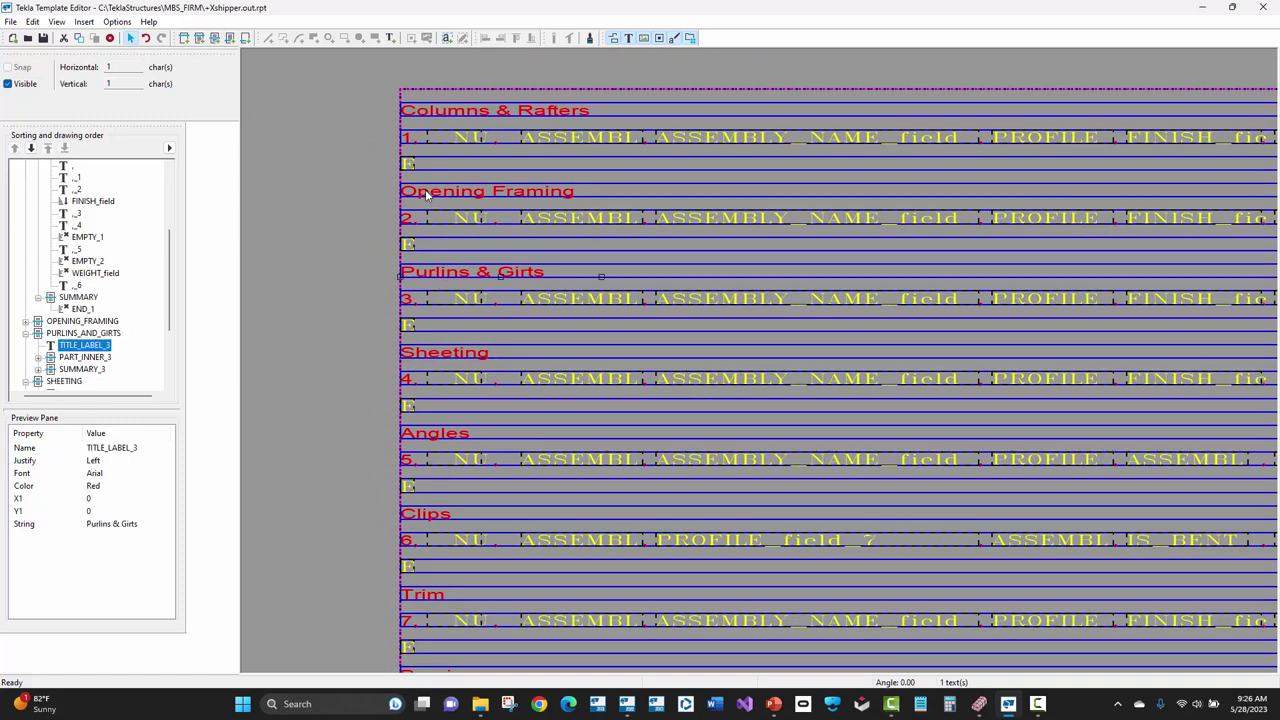
left_click(426, 195)
left_click(423, 114)
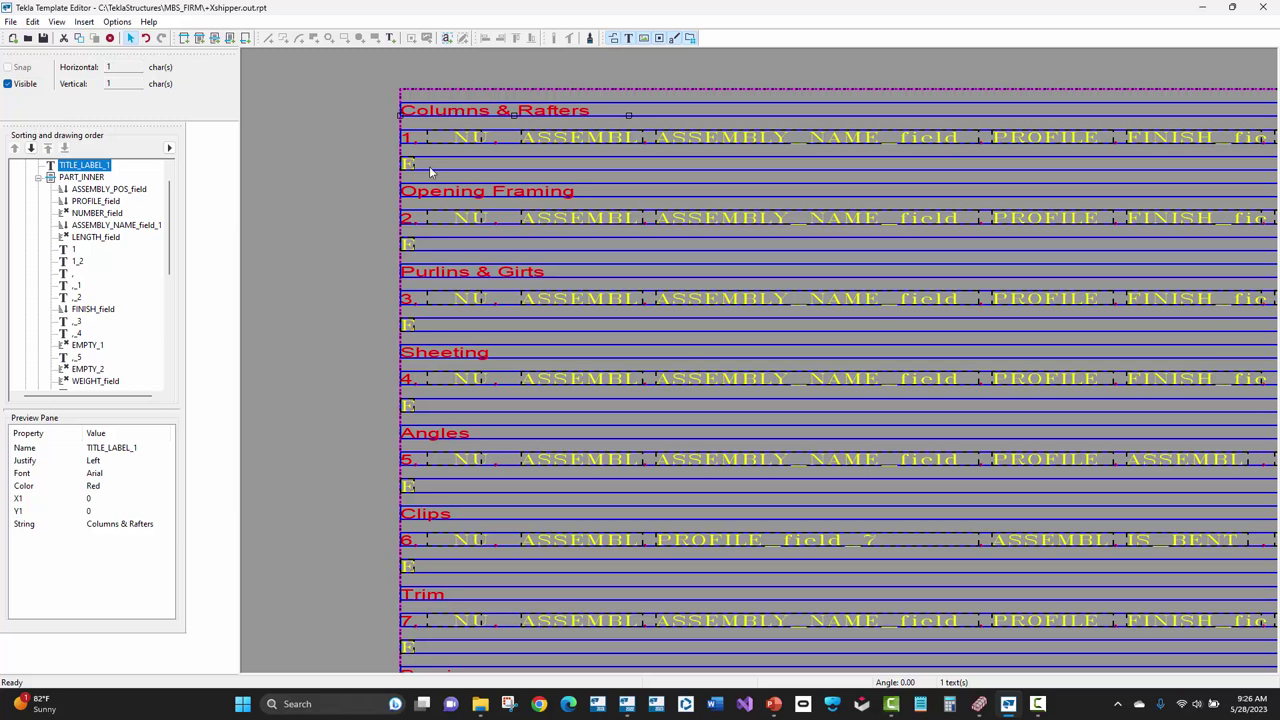
left_click(356, 164)
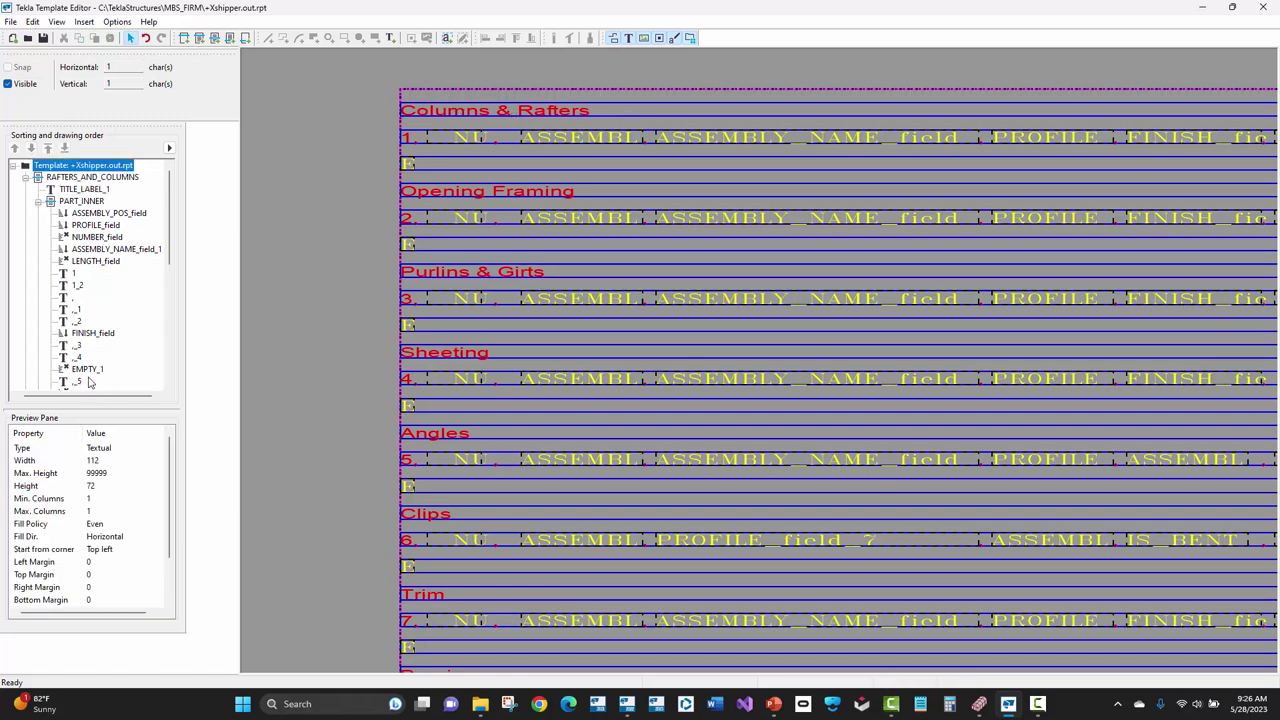
left_click_drag(88, 396, 84, 396)
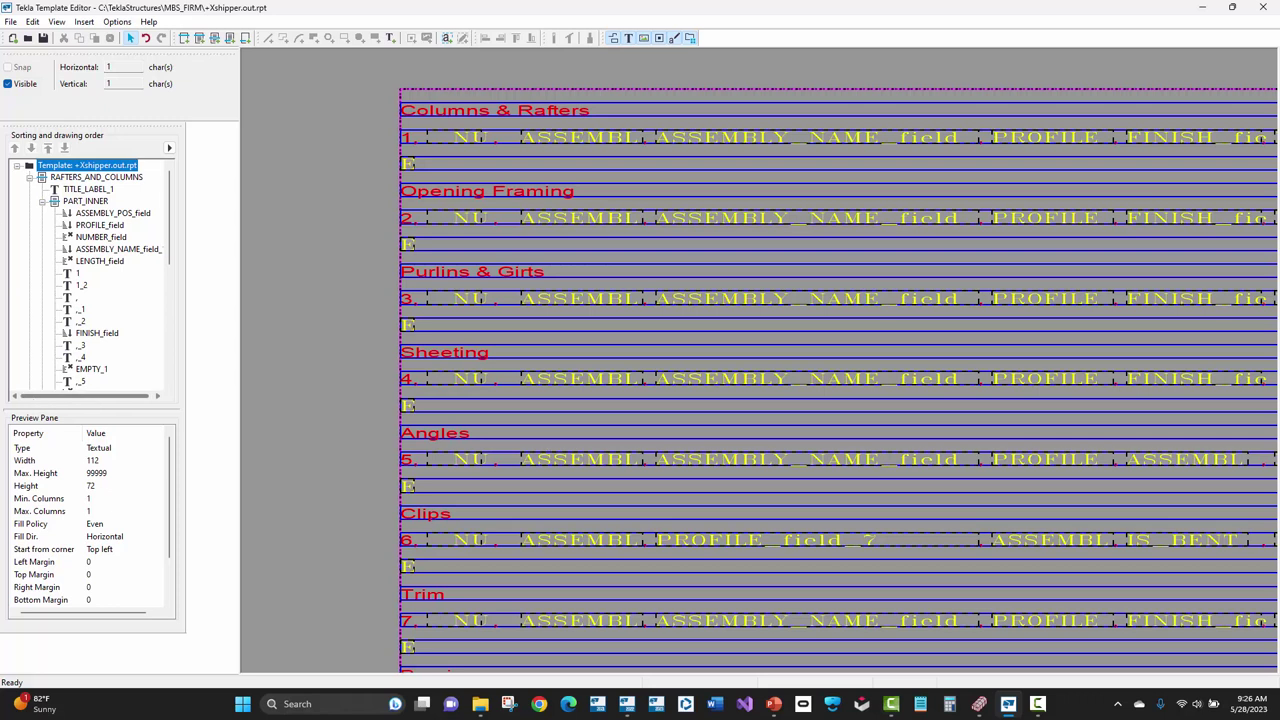
Collapse the tree sections and copy the RAFTERS_AND_COLUMNS section
left_click(29, 177)
left_click(29, 189)
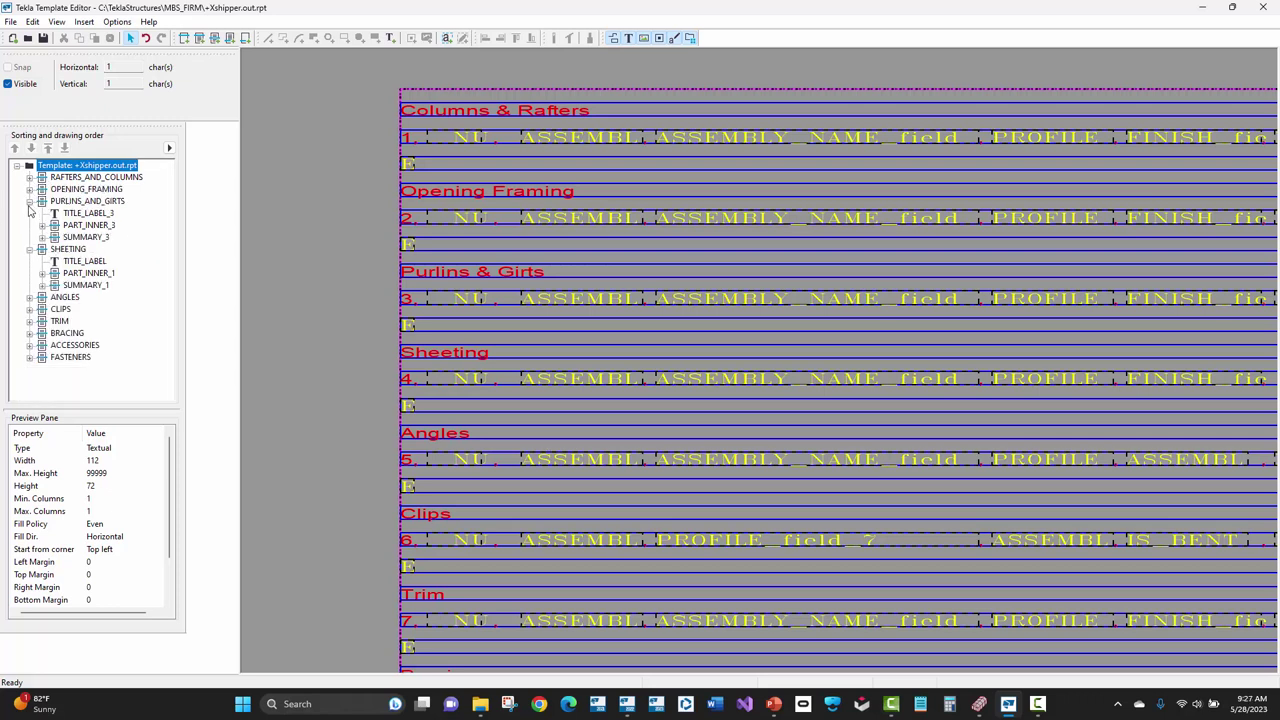
left_click(29, 201)
left_click(29, 213)
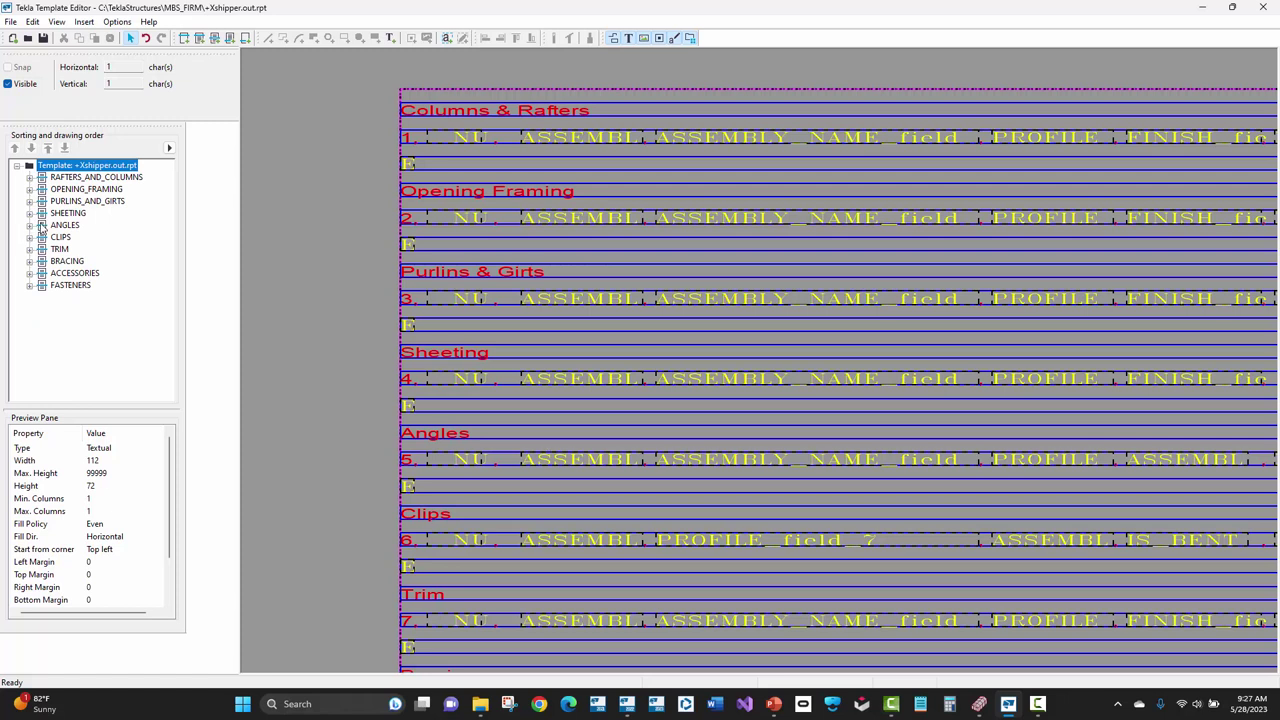
left_click(80, 178)
right_click(80, 178)
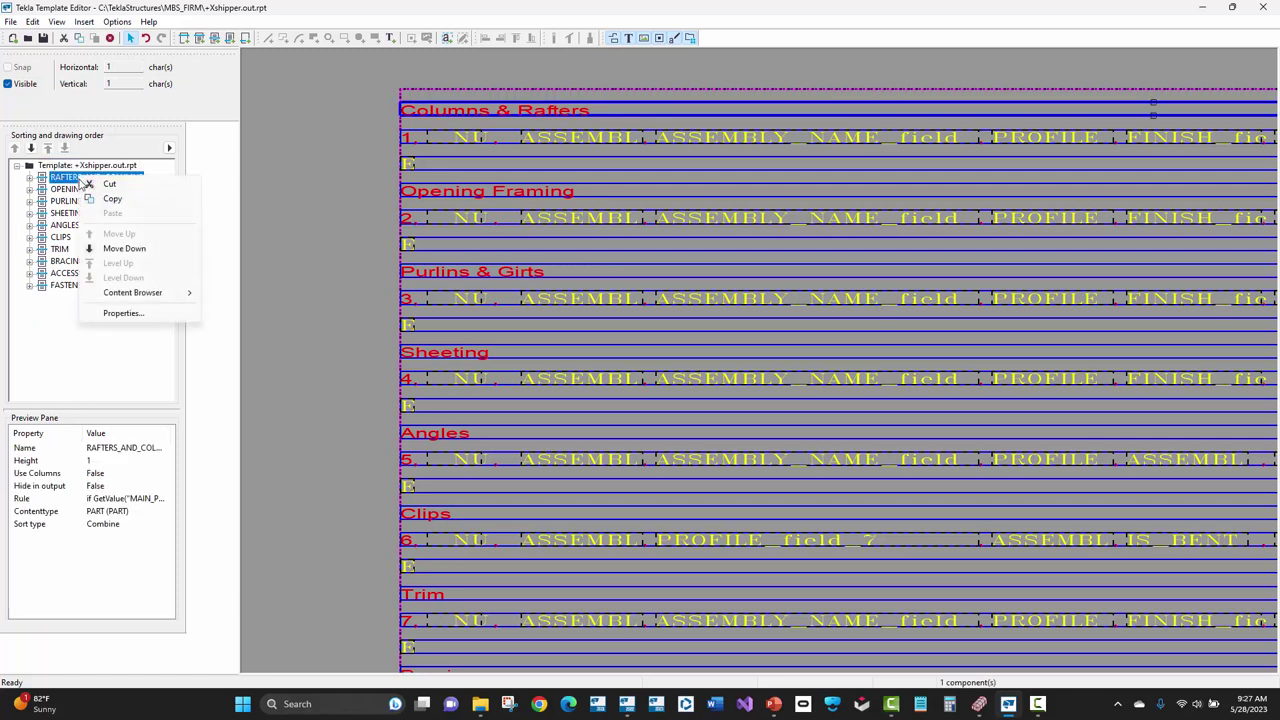
left_click(104, 201)
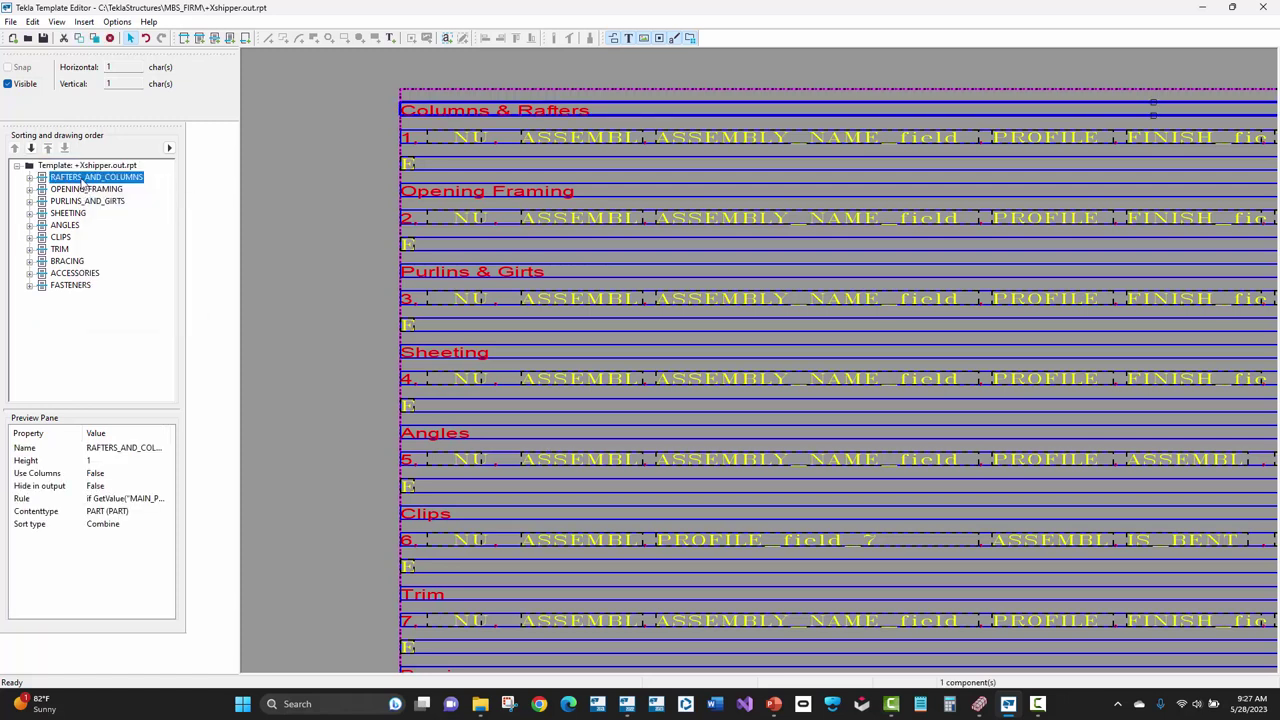
Paste the copied Columns & Rafters section onto the page and accept the resize notice
left_click(308, 183)
right_click(305, 179)
left_click(320, 247)
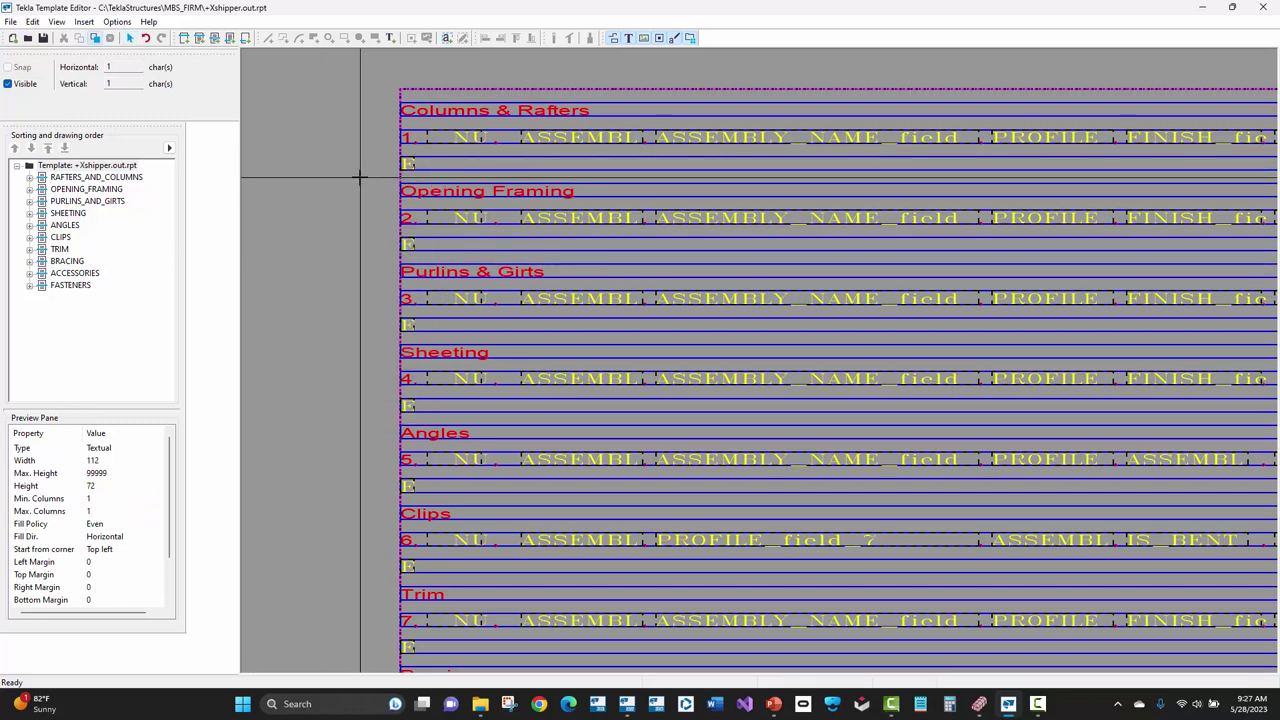
left_click(360, 178)
left_click(656, 374)
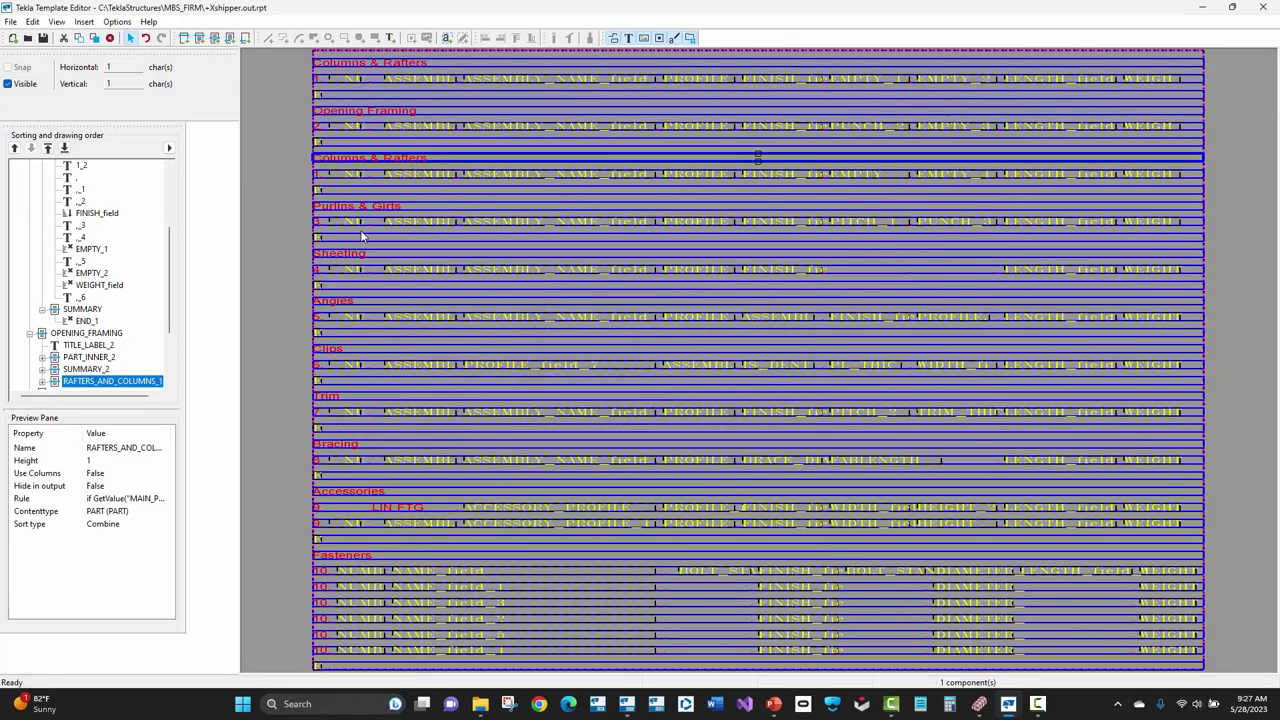
left_click(321, 190)
scroll(321, 190, "up", 3)
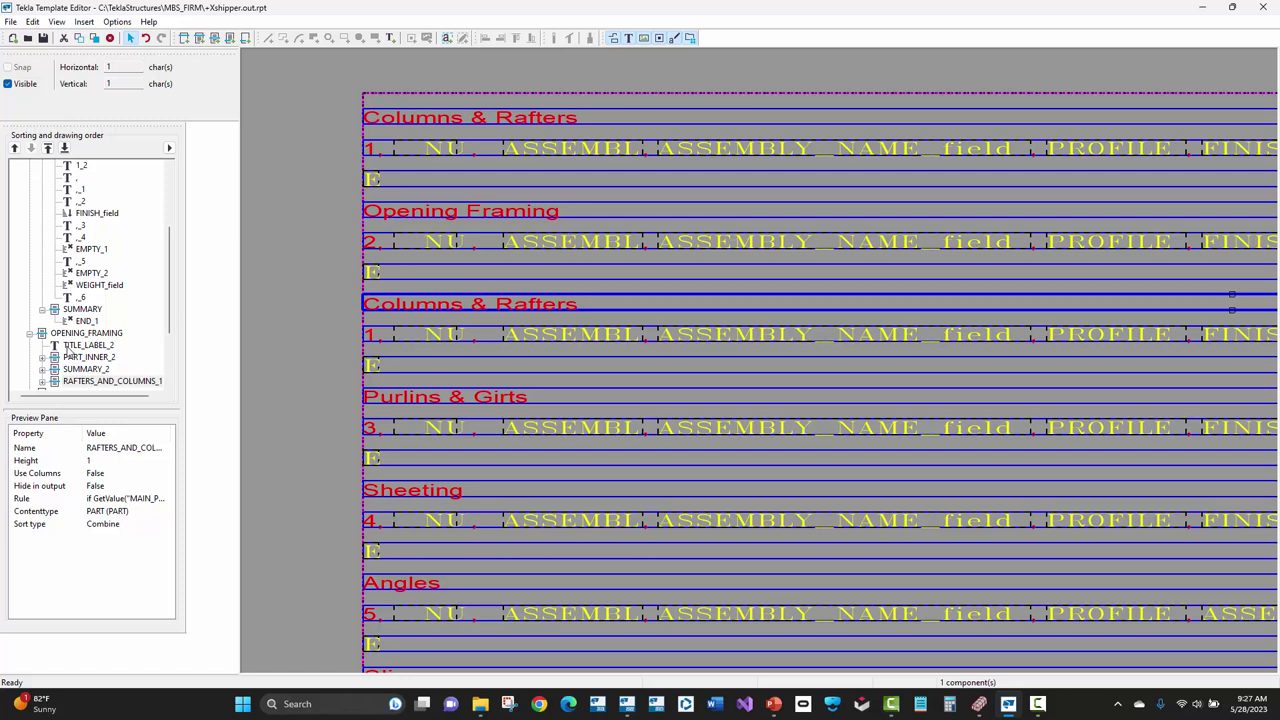
Shift RAFTERS_AND_COLUMNS_1 up to the top level and move it above OPENING_FRAMING
scroll(72, 350, "down", 1)
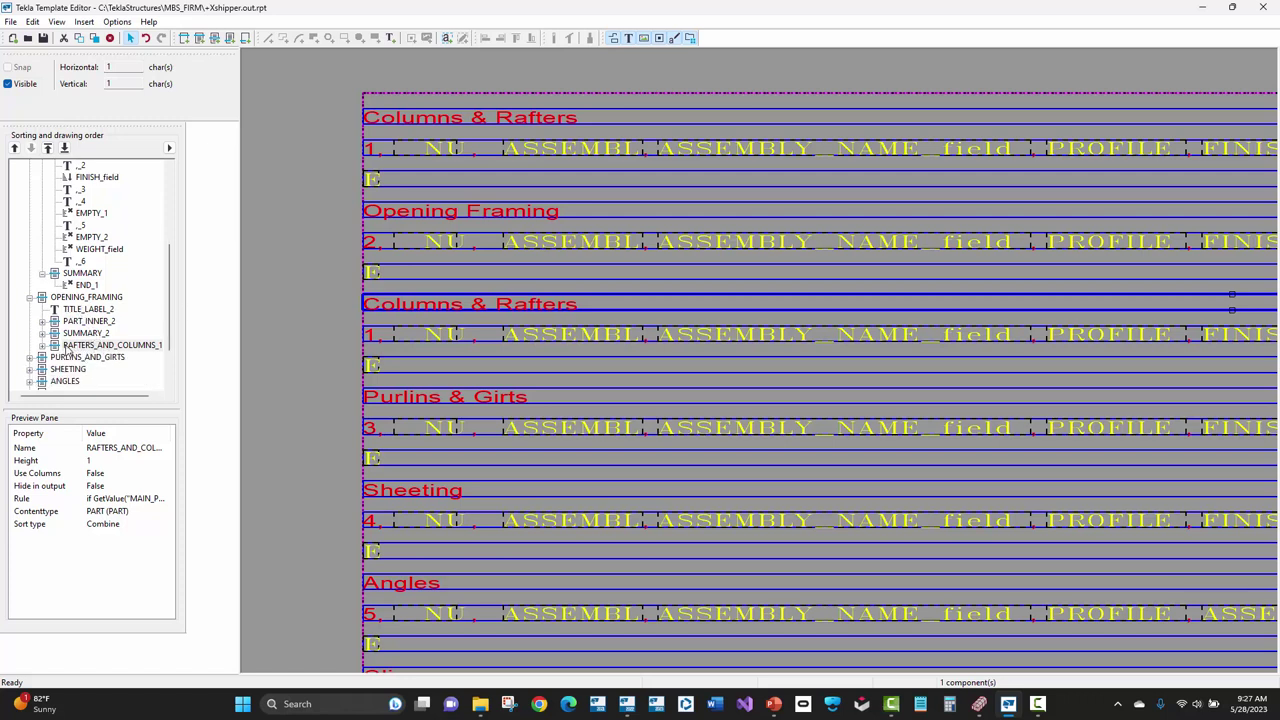
left_click(70, 345)
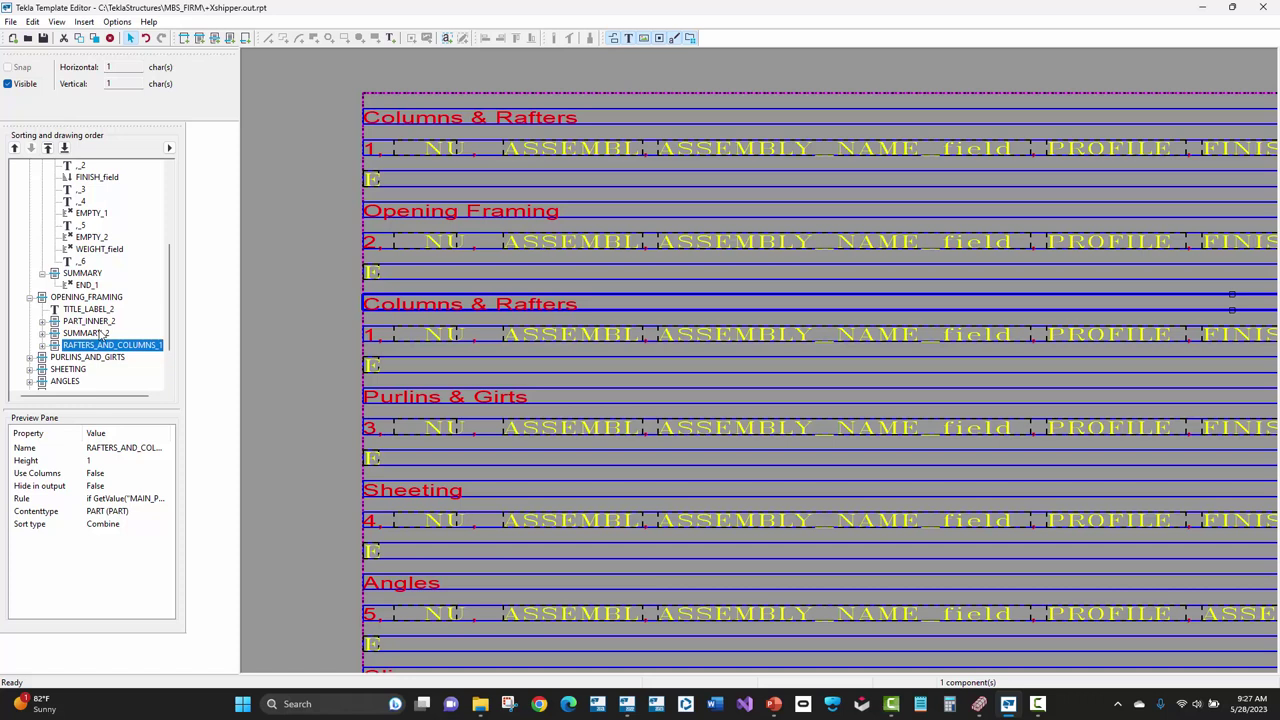
left_click(47, 148)
scroll(68, 303, "down", 1)
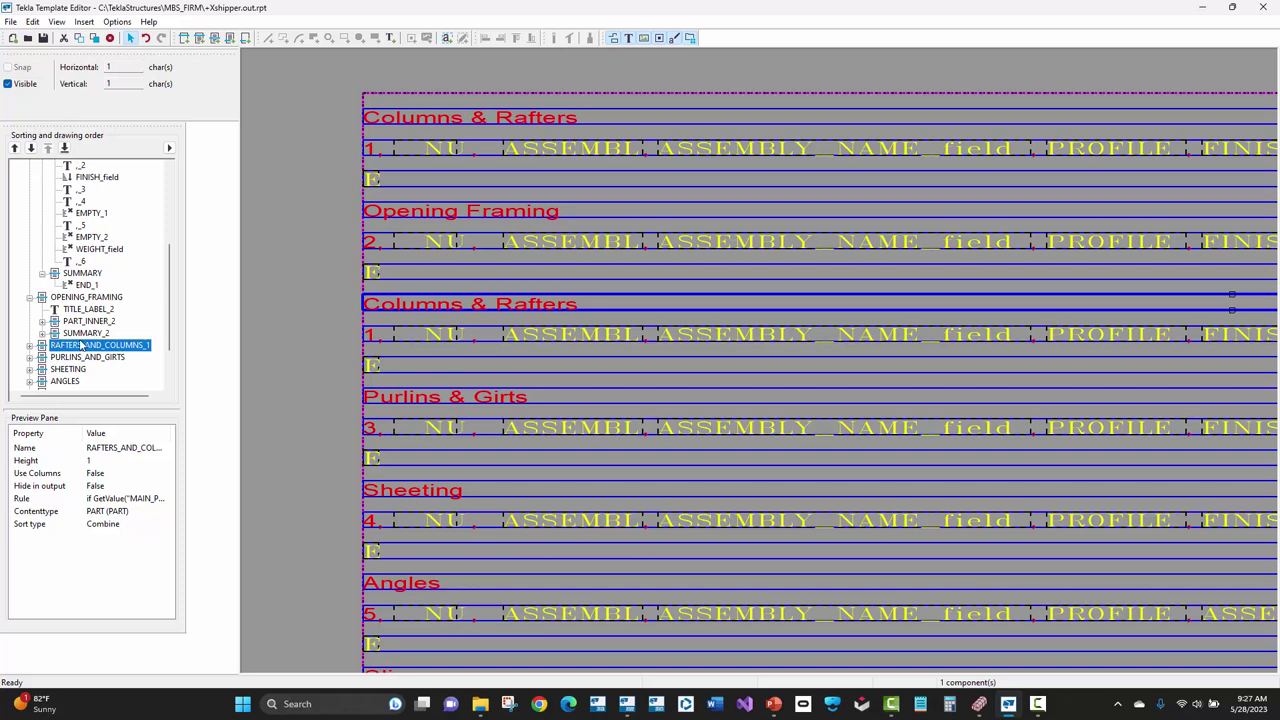
left_click(15, 148)
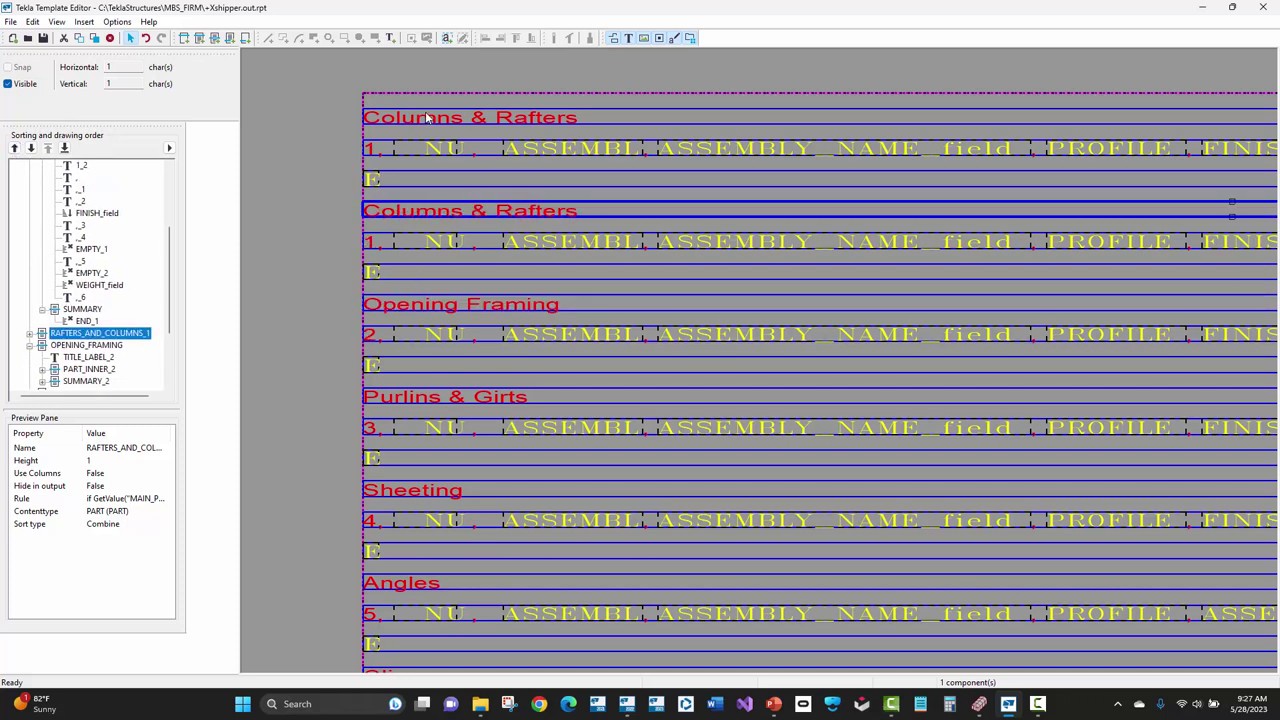
Review RAFTERS_AND_COLUMNS_1's row name and rule, closing its settings without changes
double_click(101, 337)
key("Tab")
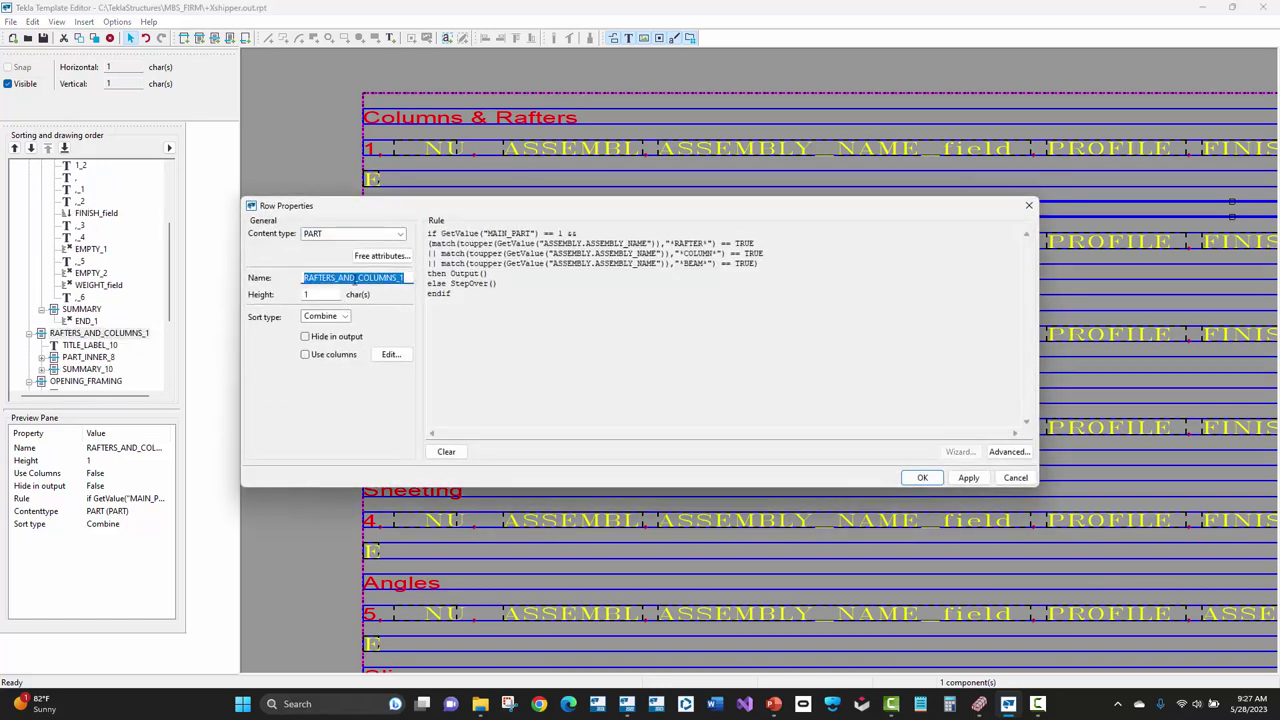
left_click(606, 252)
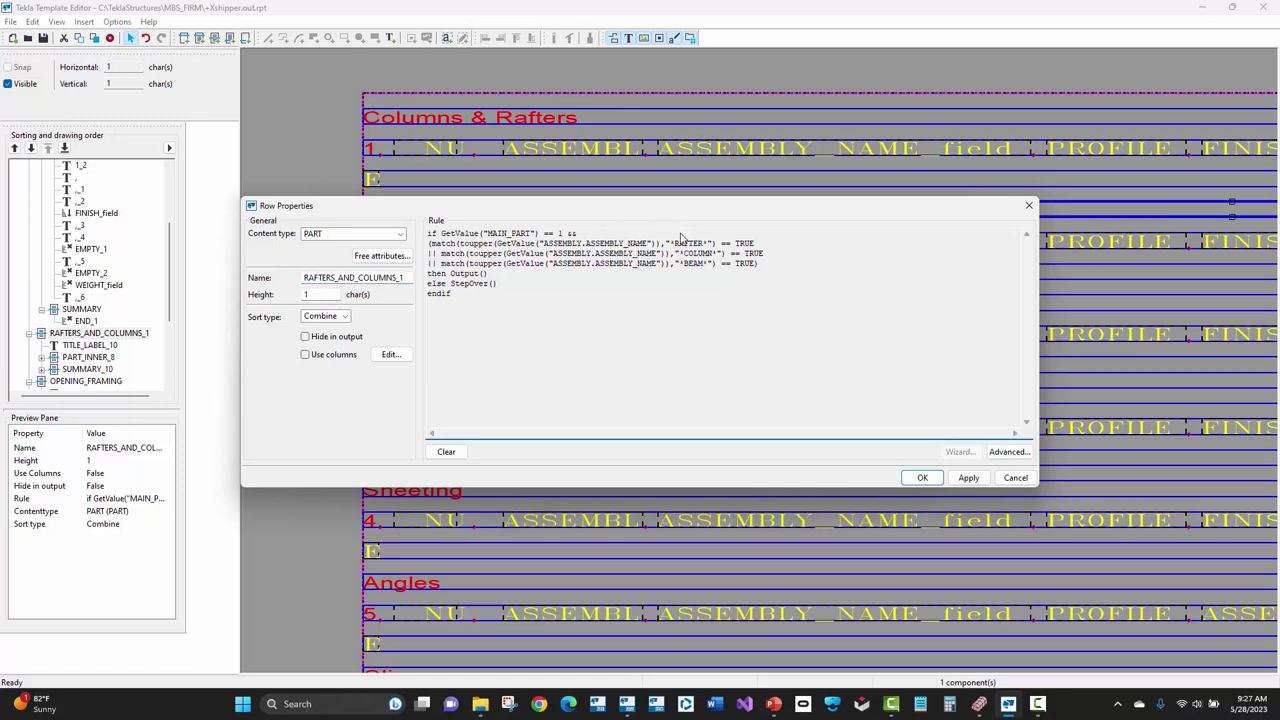
left_click(1015, 478)
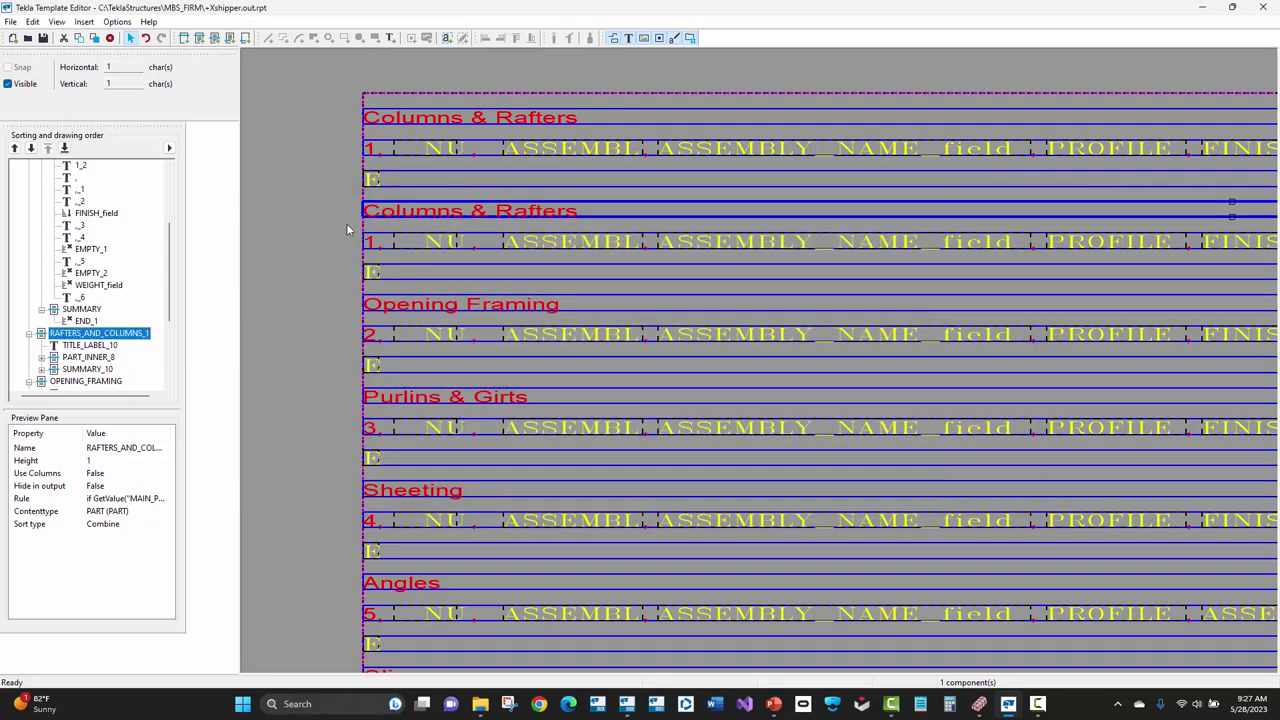
Inspect the '1,' number text and 'Columns & Rafters' title, leaving both unchanged
double_click(370, 245)
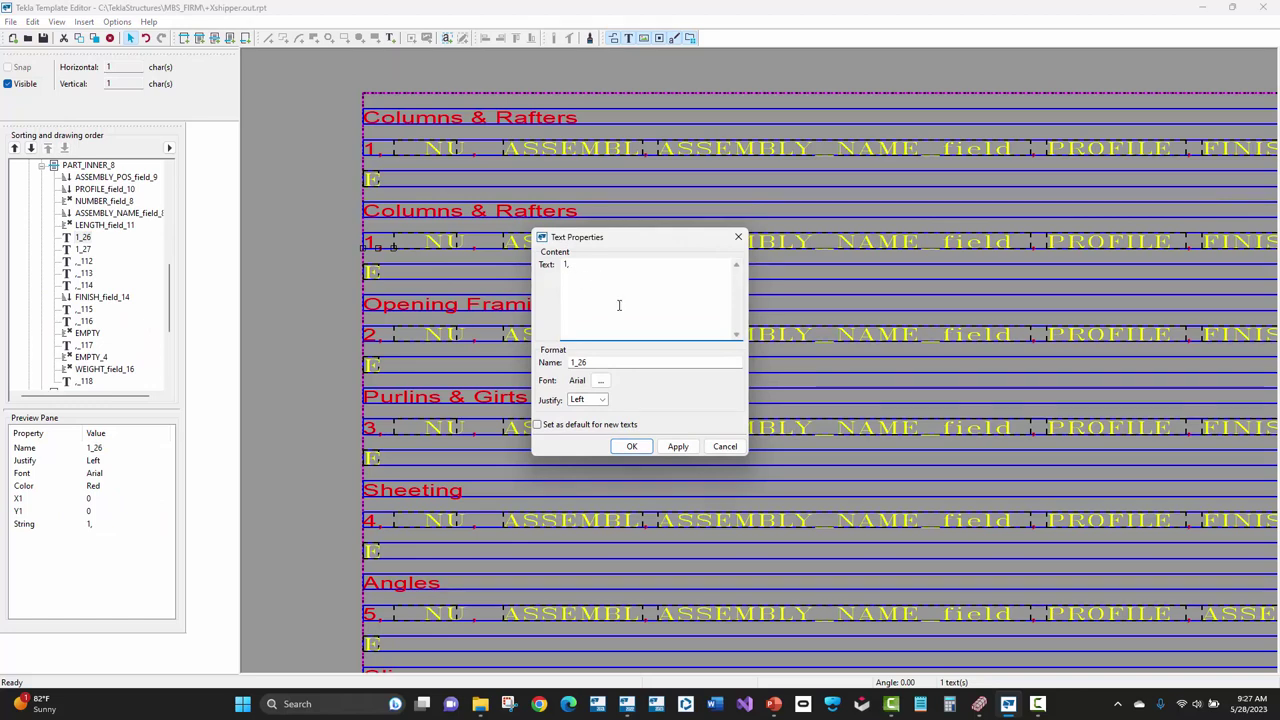
left_click(717, 449)
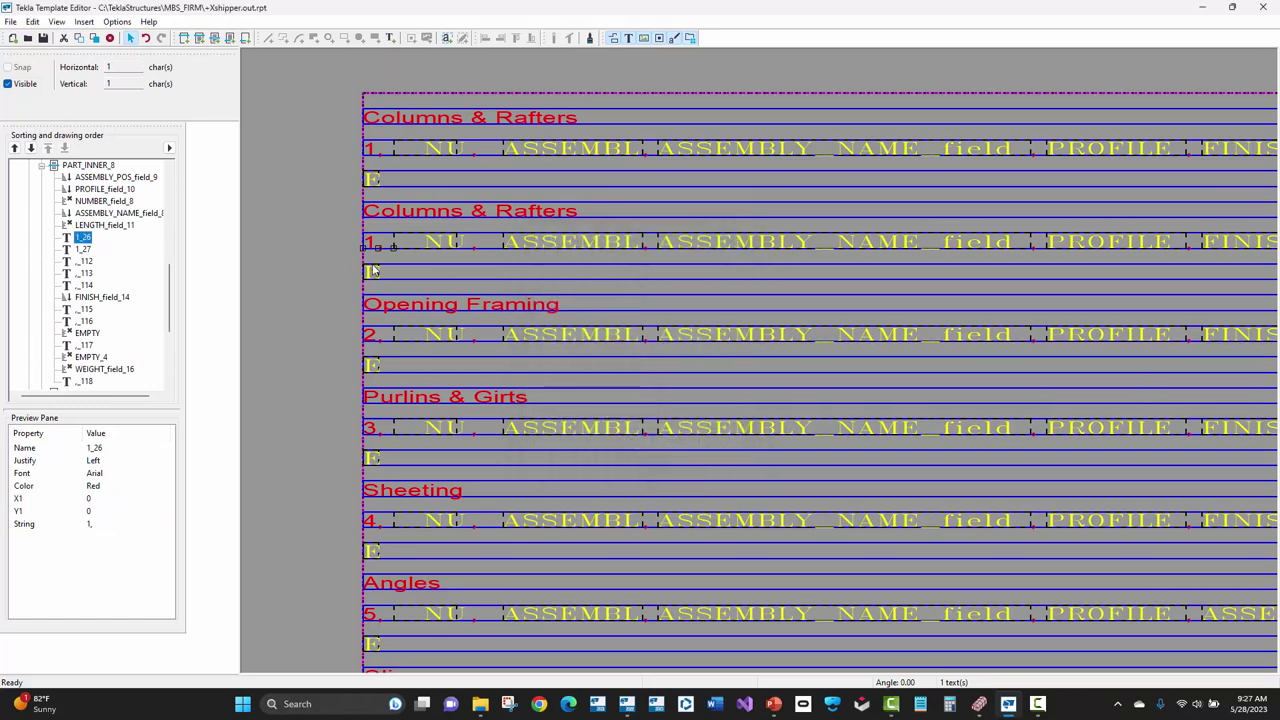
double_click(424, 217)
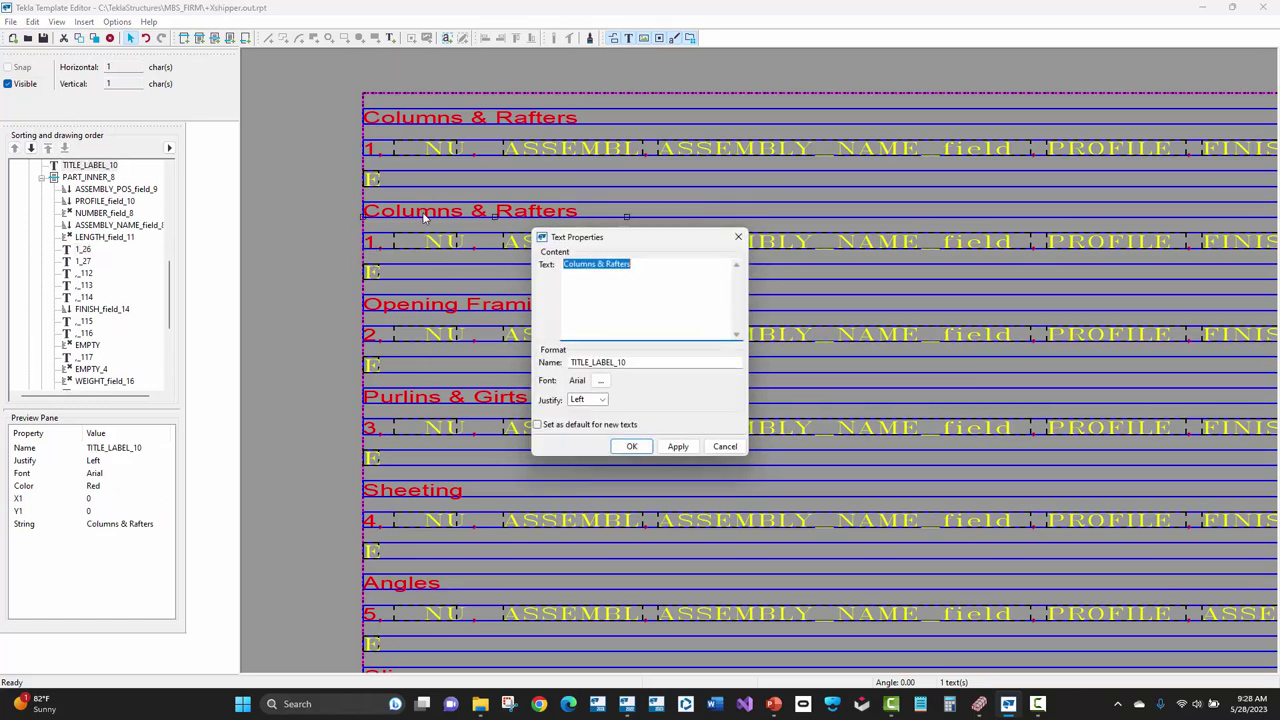
left_click(653, 263)
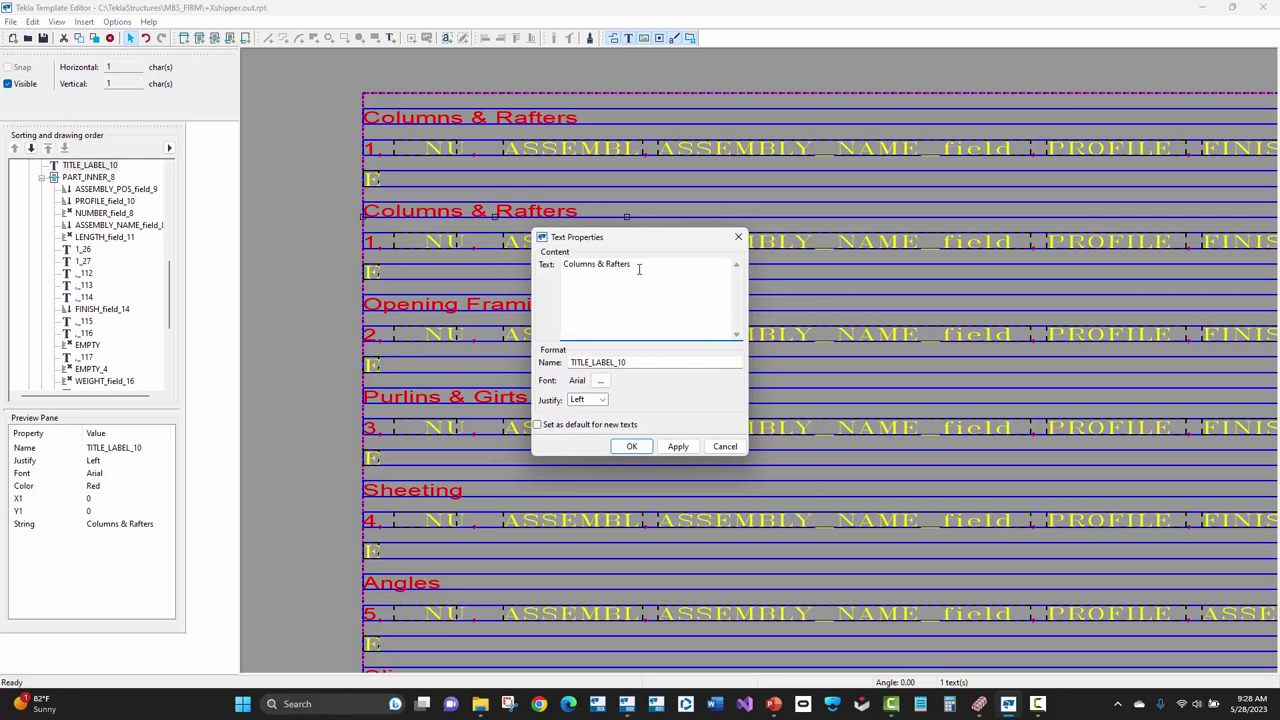
left_click(724, 447)
left_click(334, 238)
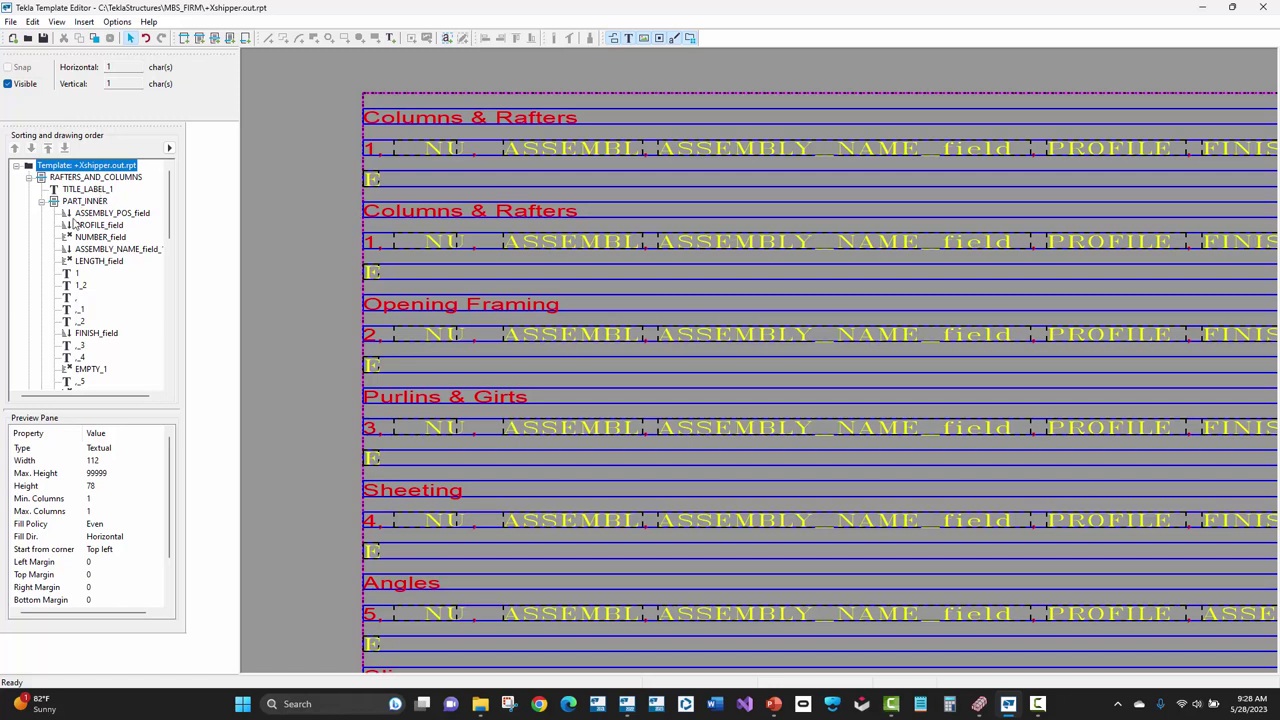
Cut RAFTERS_AND_COLUMNS_1 from the tree and scroll through the remaining sections
left_click(29, 177)
left_click(86, 190)
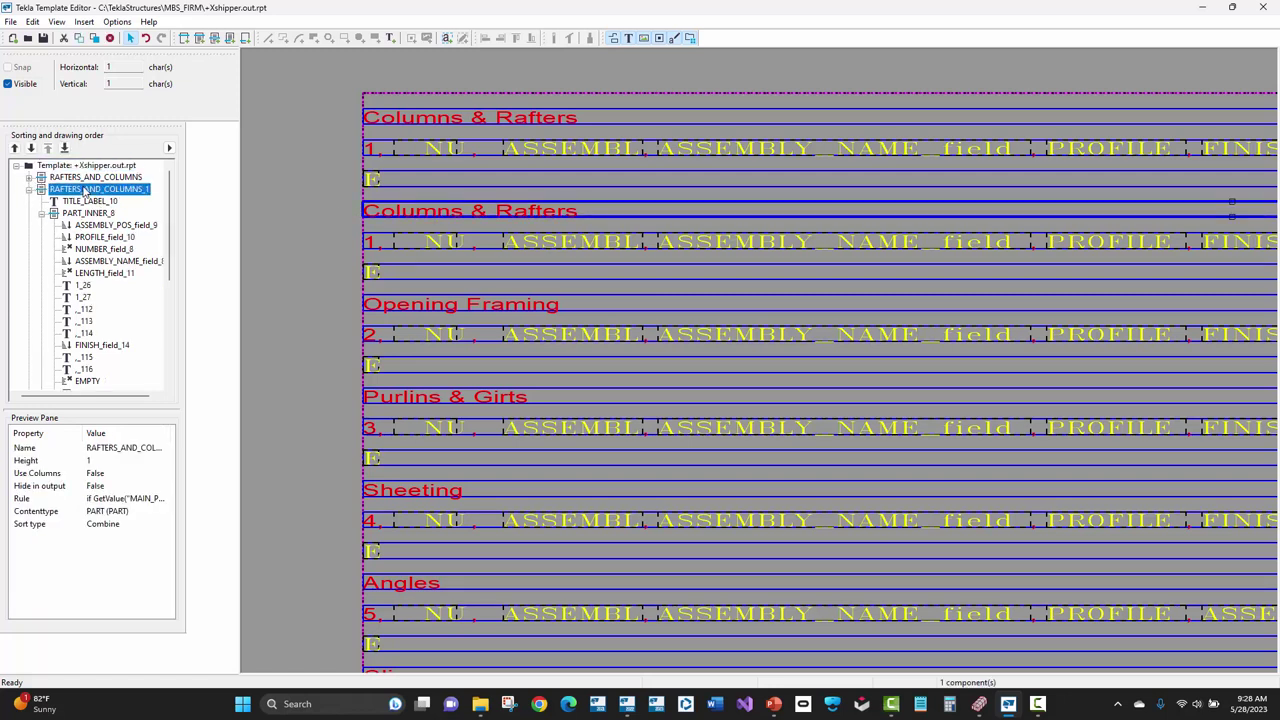
right_click(86, 190)
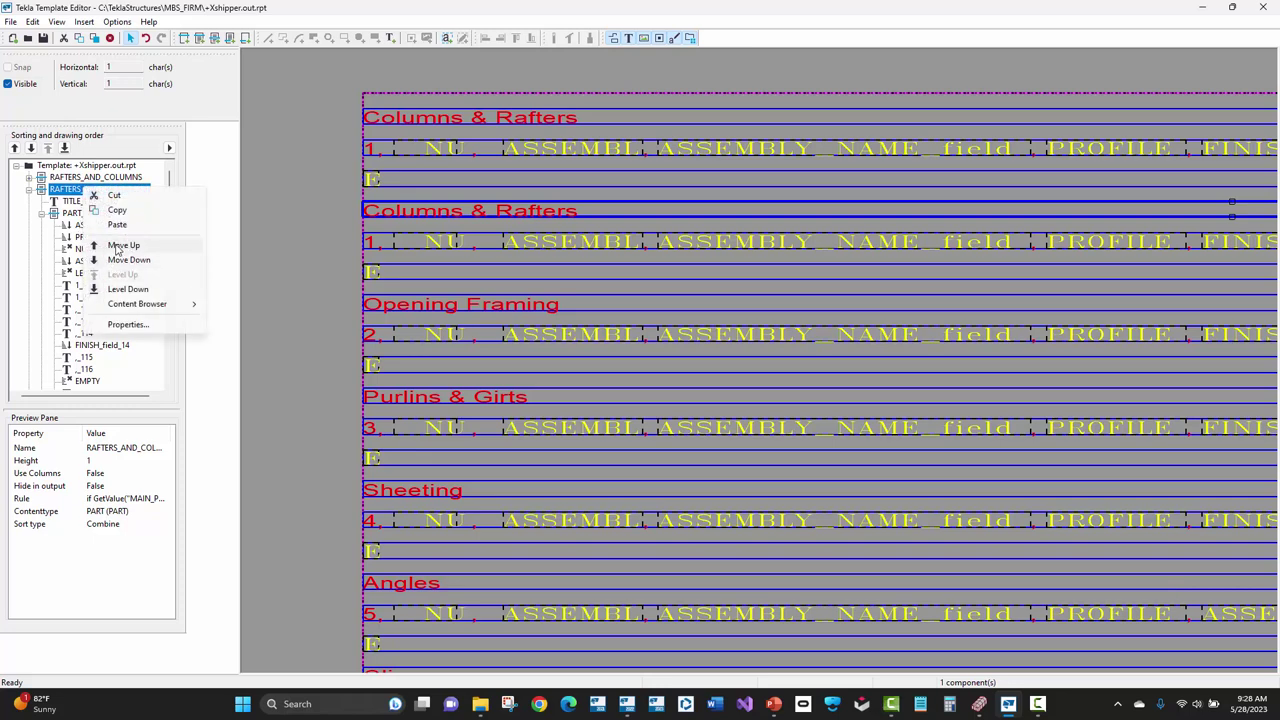
left_click(135, 198)
left_click(316, 182)
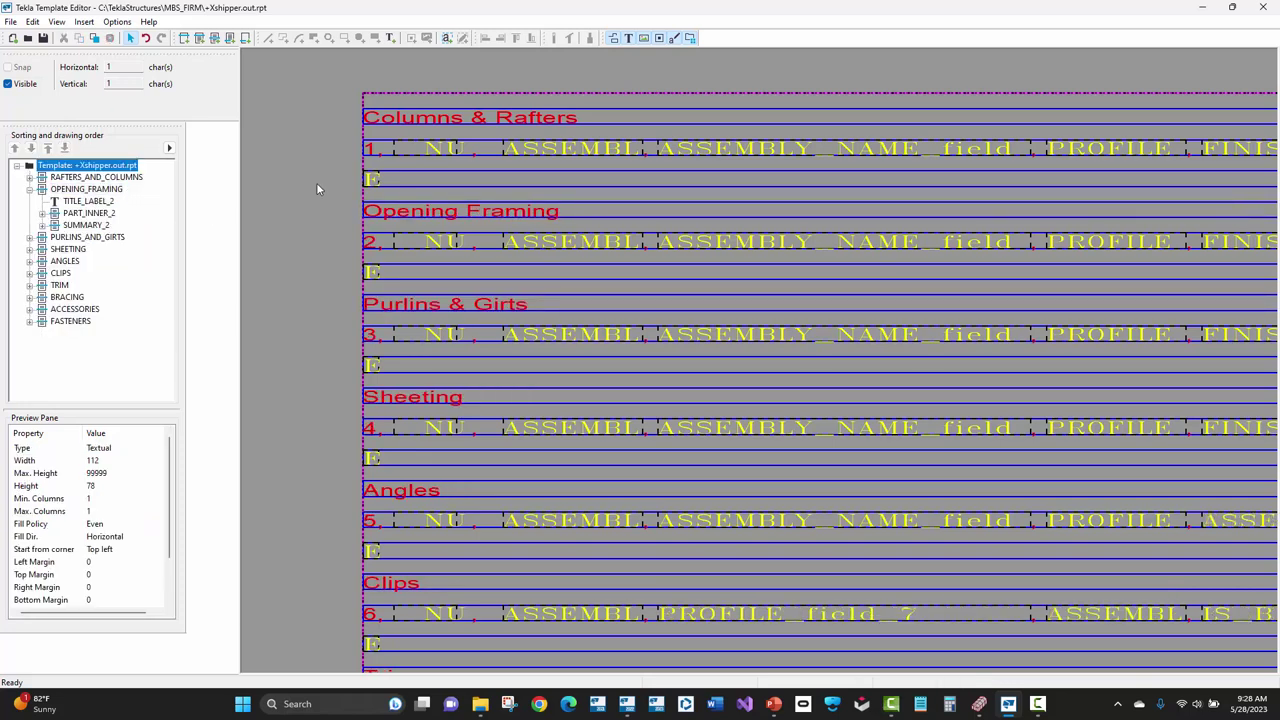
scroll(316, 182, "down", 2)
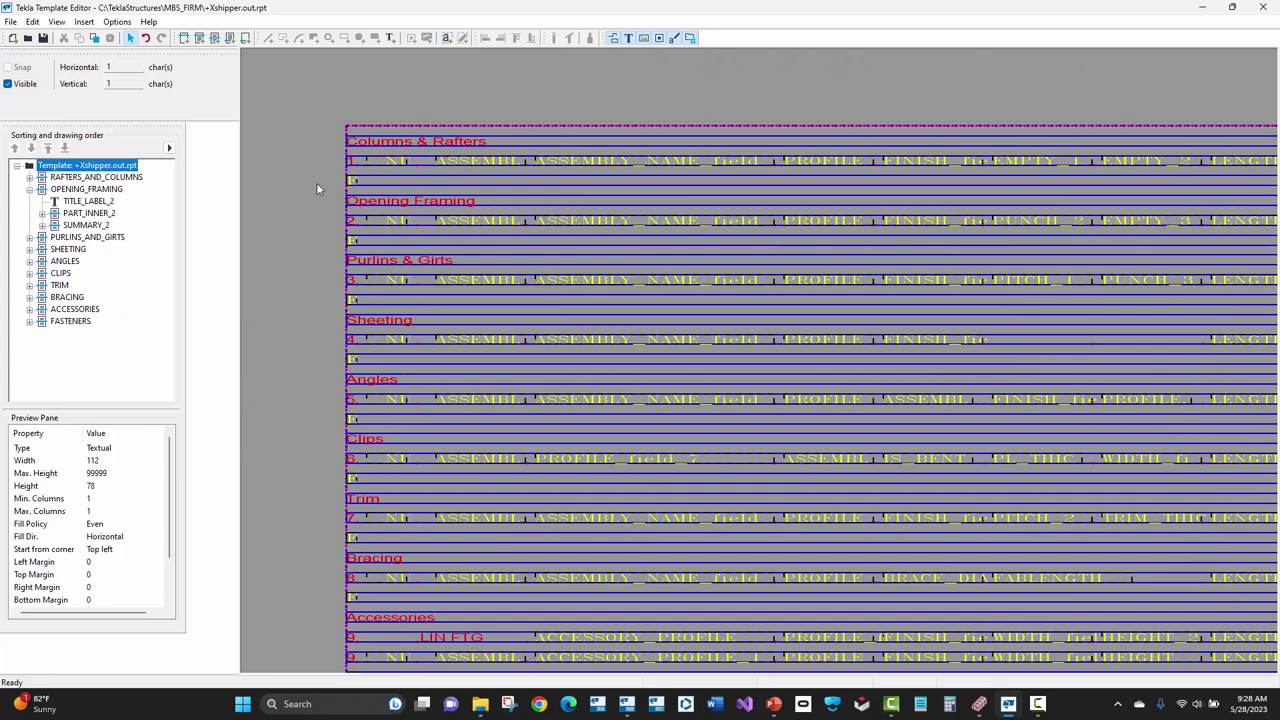
scroll(316, 182, "down", 4)
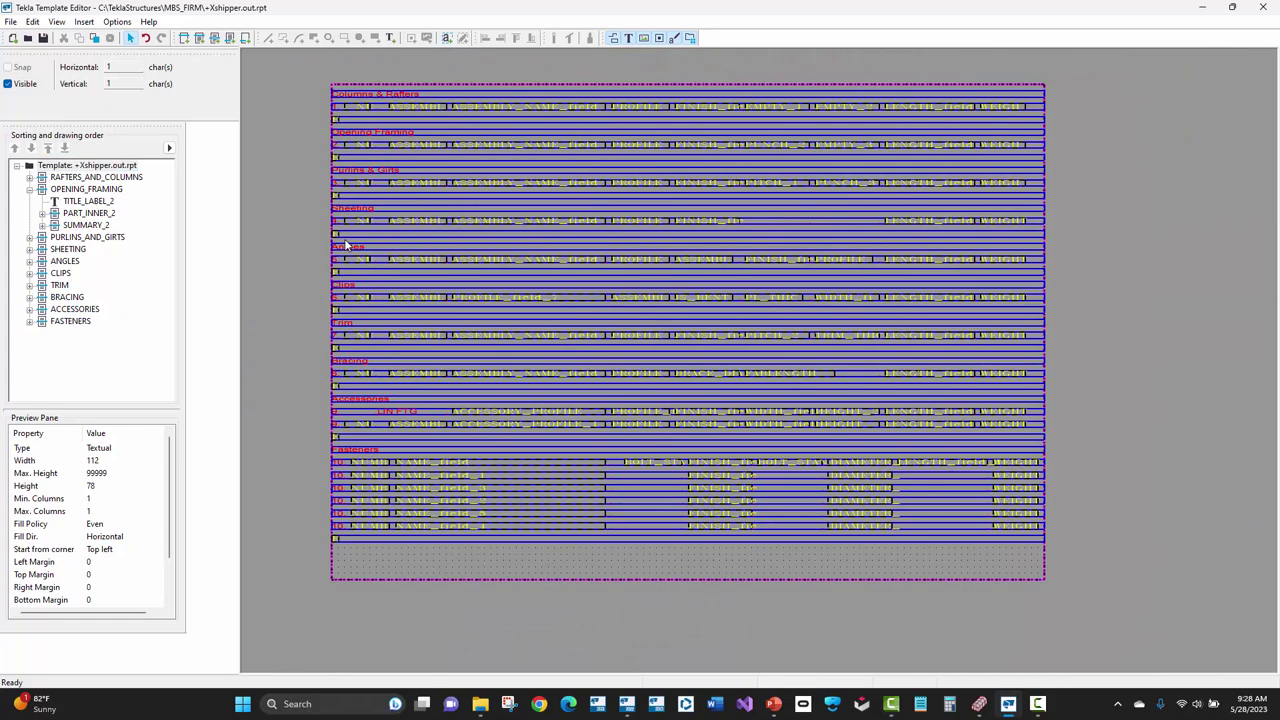
scroll(317, 311, "down", 1)
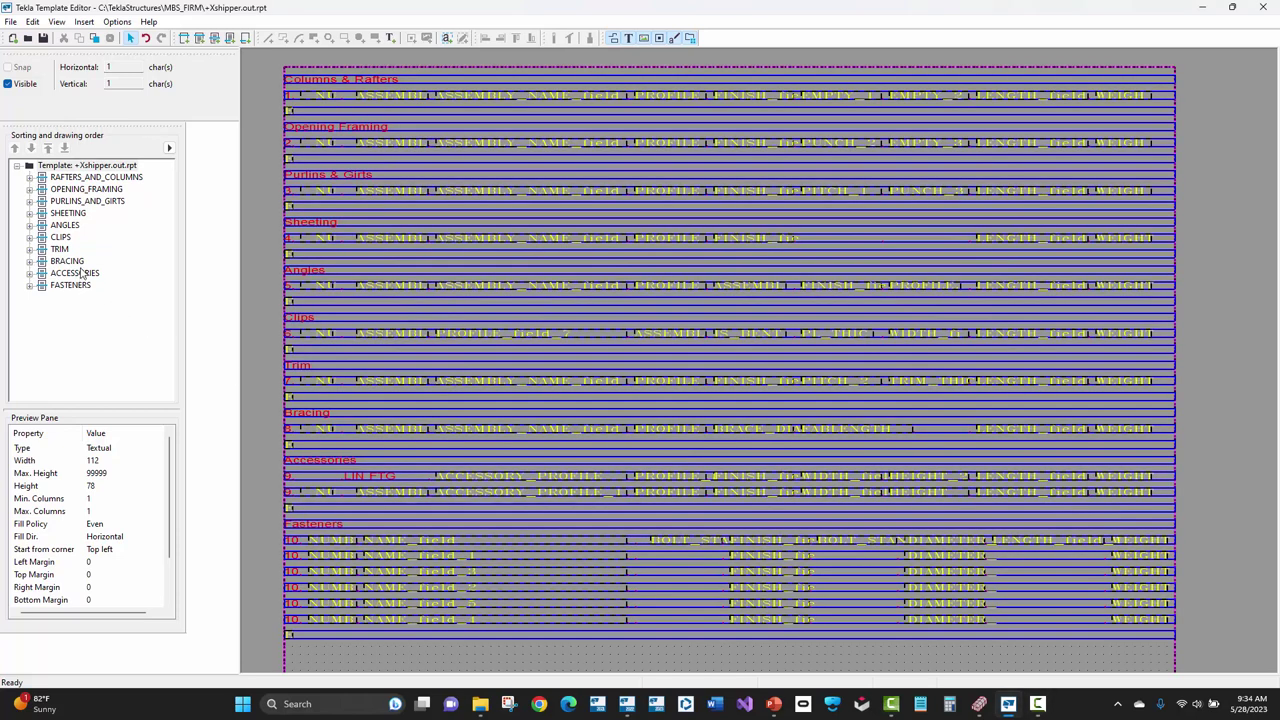
double_click(80, 274)
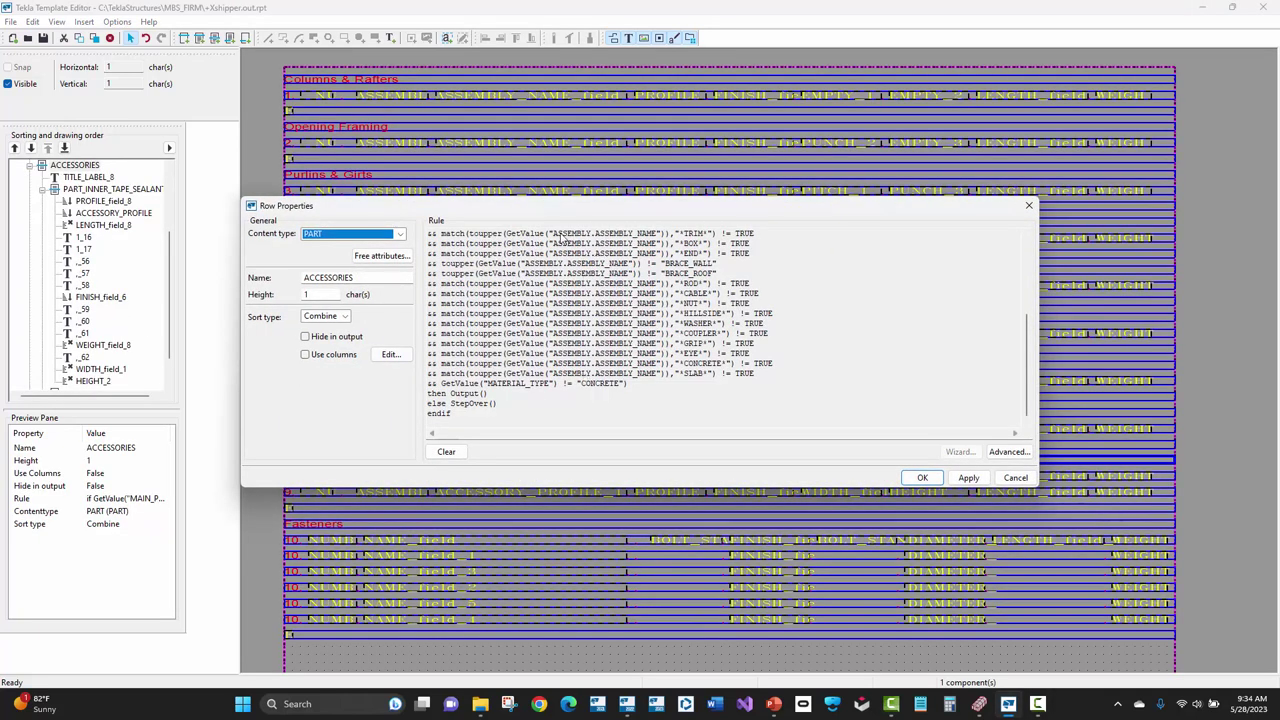
left_click(1005, 452)
scroll(575, 430, "down", 3)
scroll(520, 482, "up", 1)
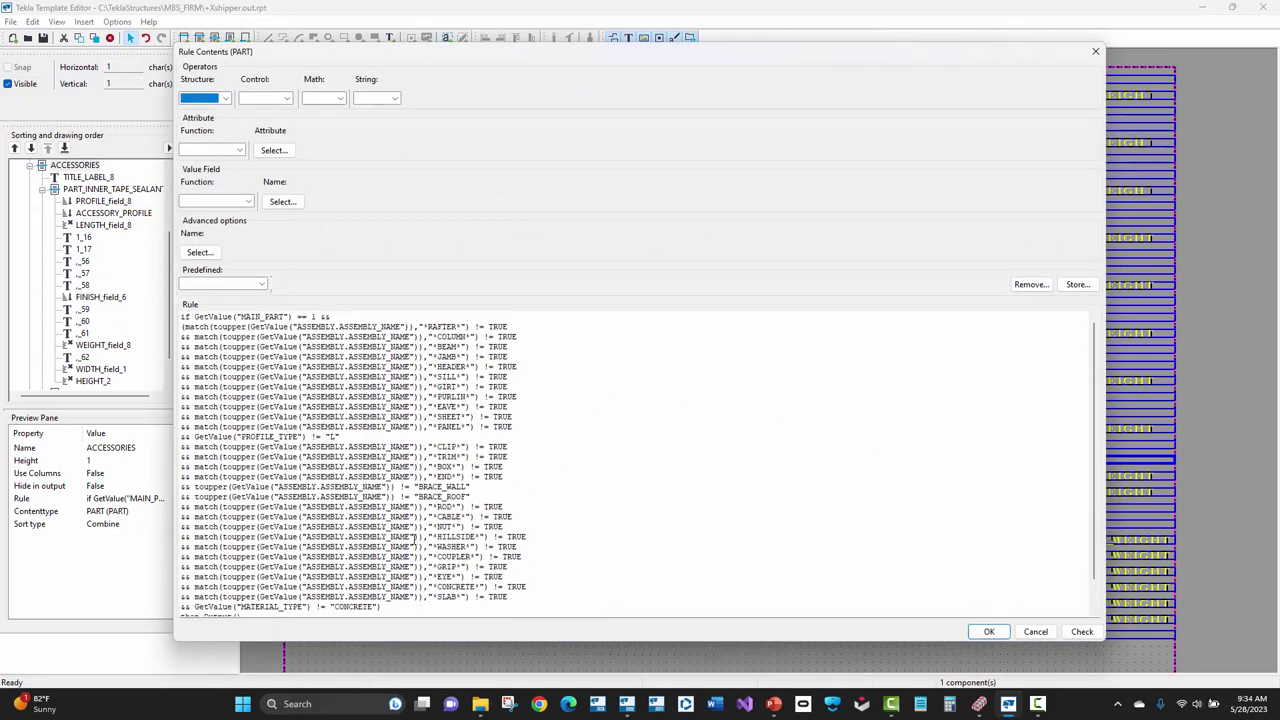
mouse_move(193, 336)
left_mouse_down()
mouse_move(230, 336)
mouse_move(181, 338)
left_mouse_up()
left_click(203, 350)
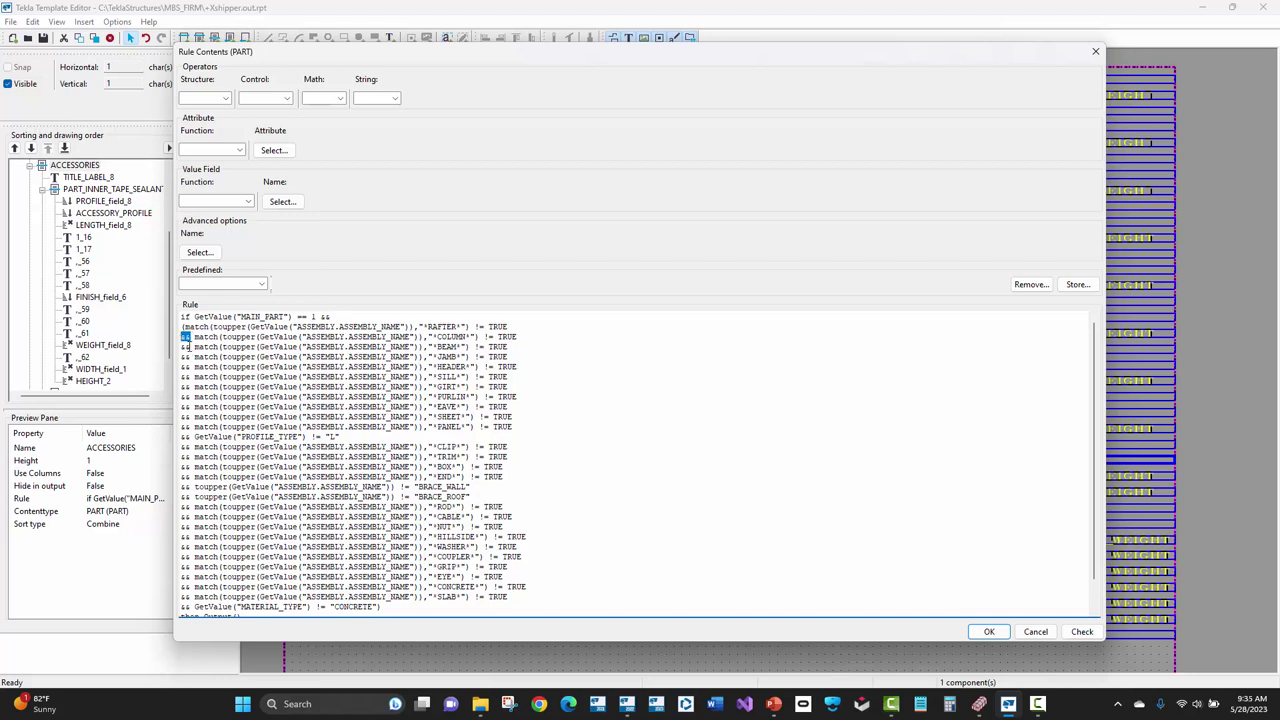
double_click(186, 345)
left_click_drag(476, 326, 514, 326)
left_click(508, 336)
left_click_drag(510, 426, 163, 328)
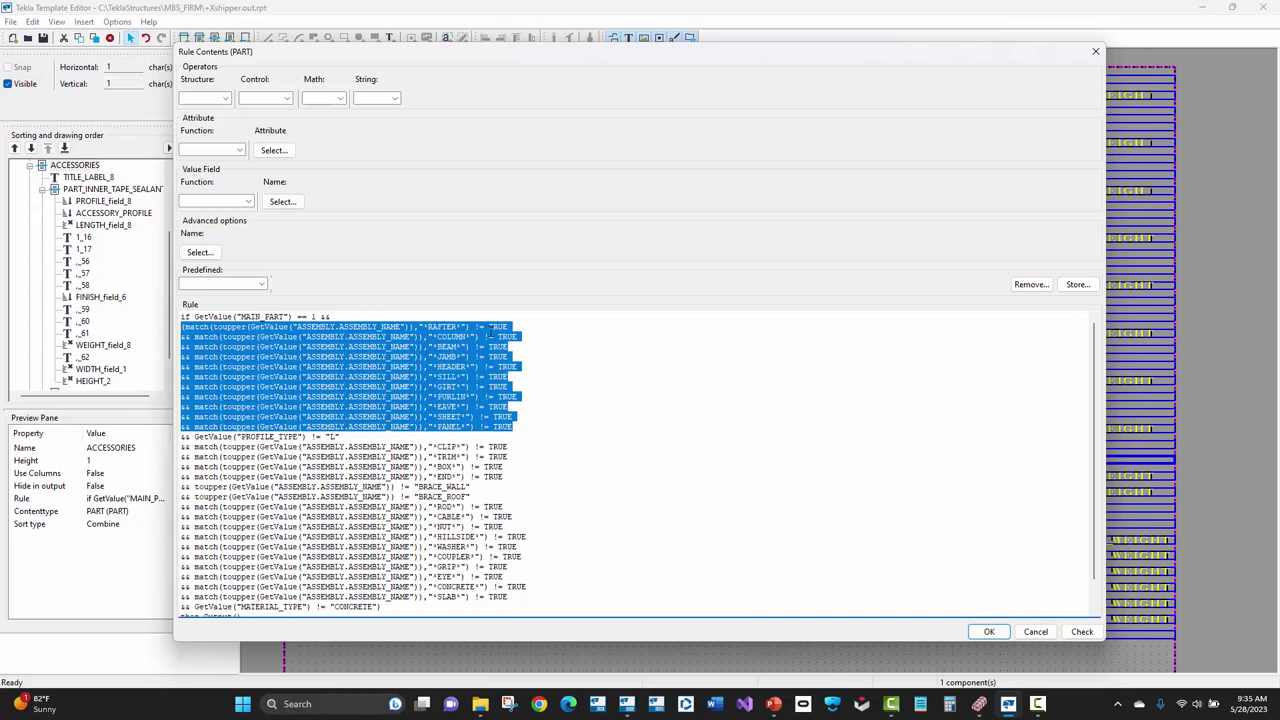
left_click(536, 426)
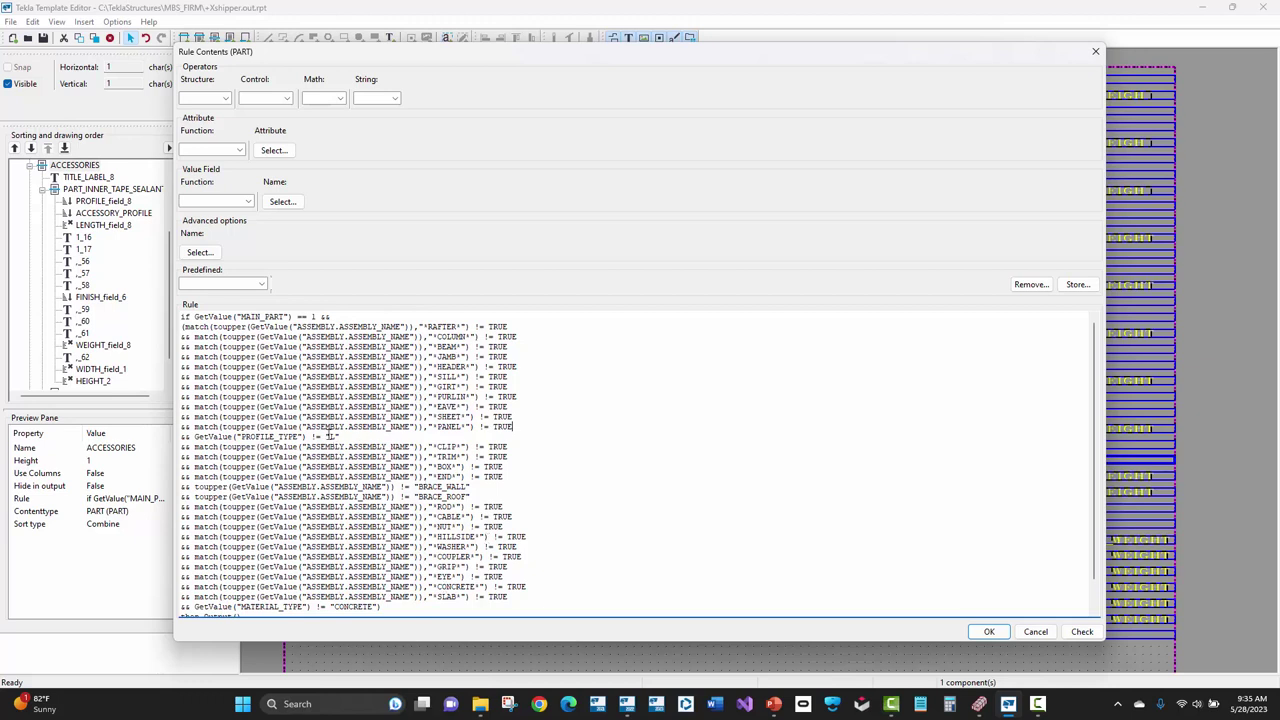
scroll(335, 449, "down", 1)
left_click_drag(350, 410, 214, 408)
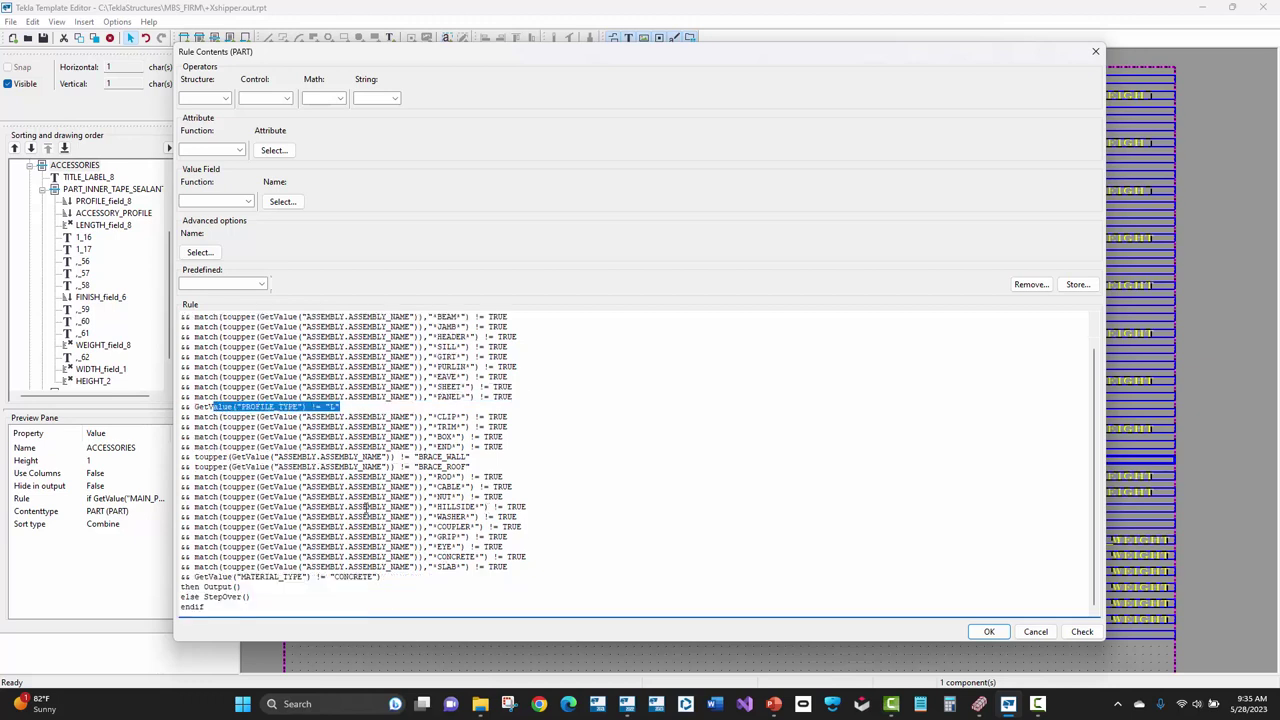
left_click_drag(394, 577, 260, 567)
left_click(408, 493)
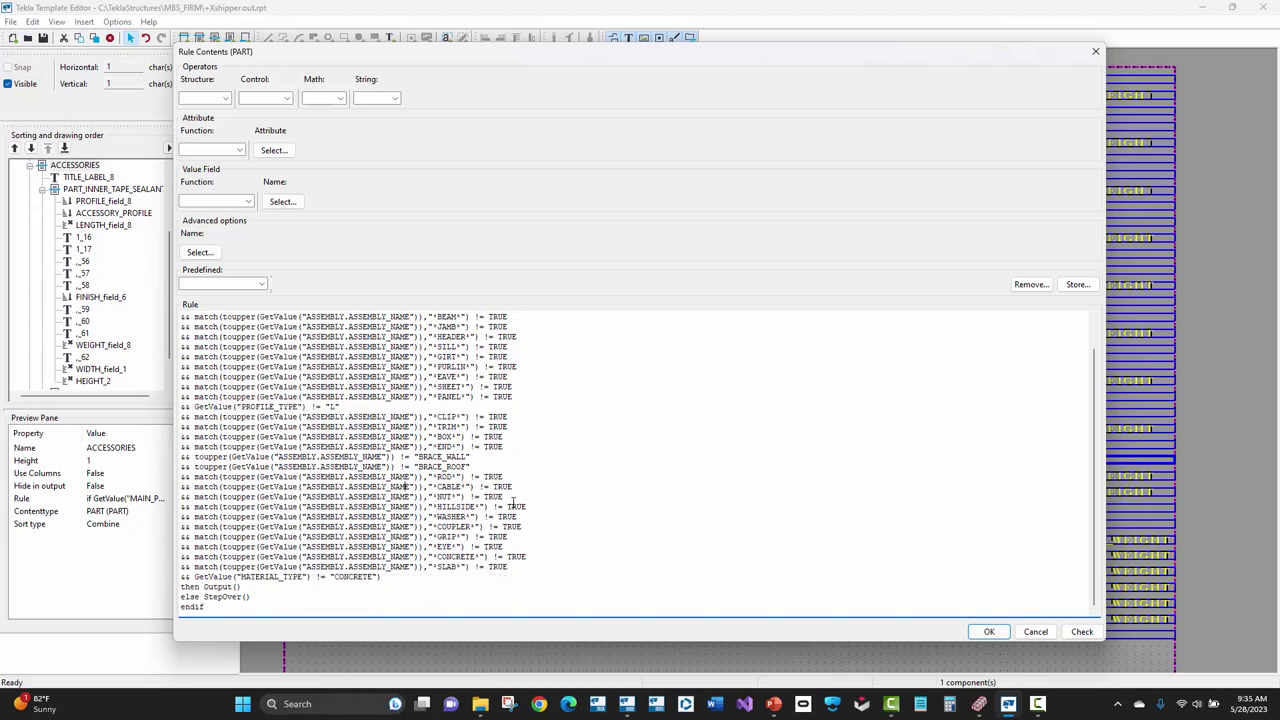
scroll(548, 496, "up", 1)
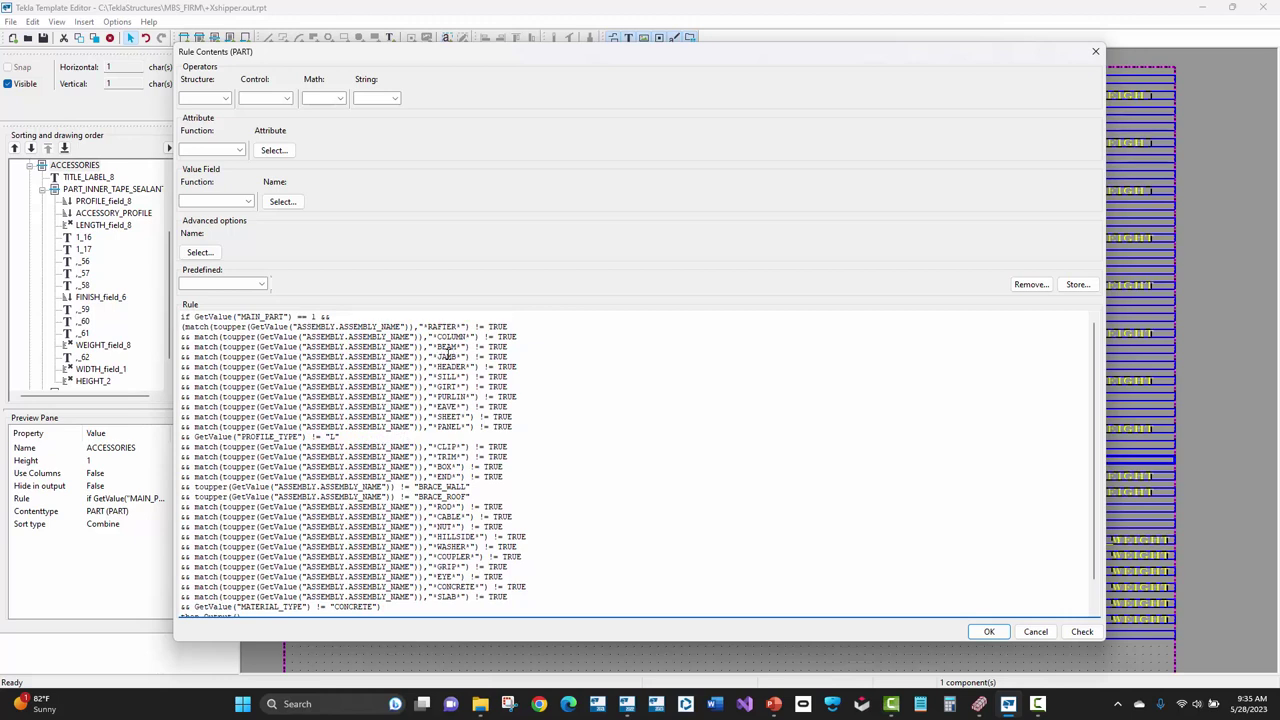
scroll(445, 458, "down", 1)
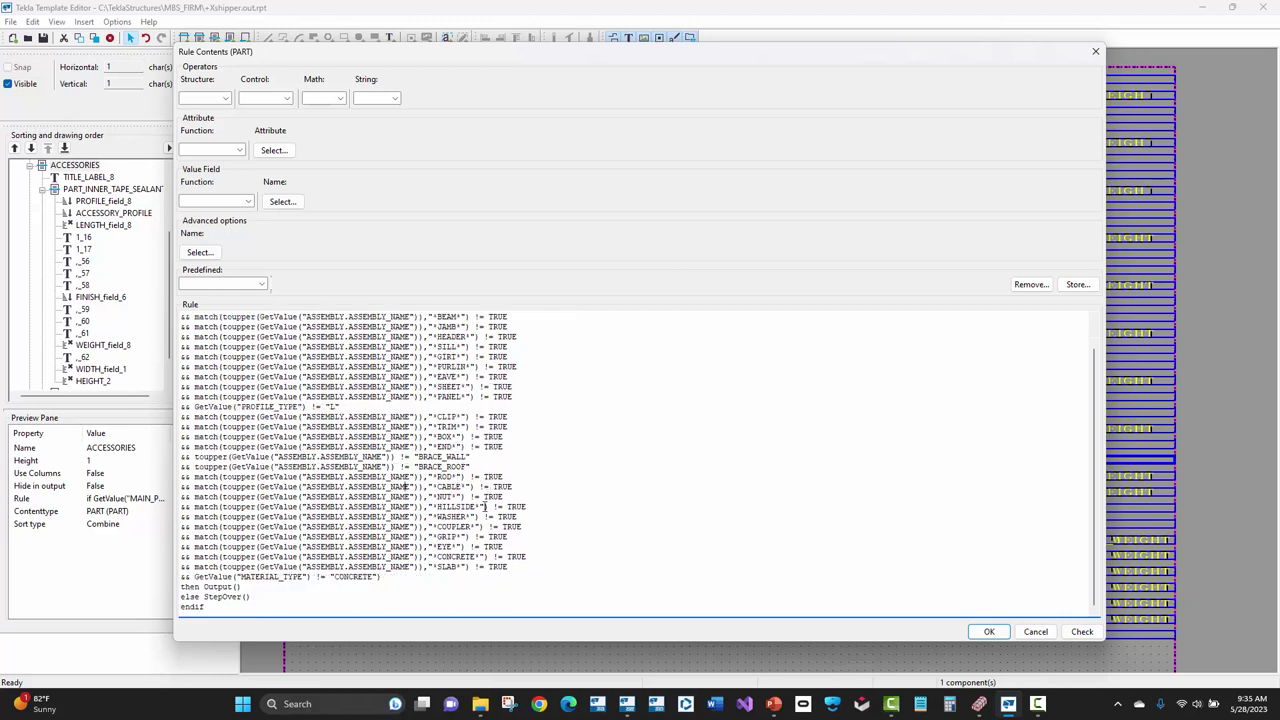
scroll(485, 507, "up", 1)
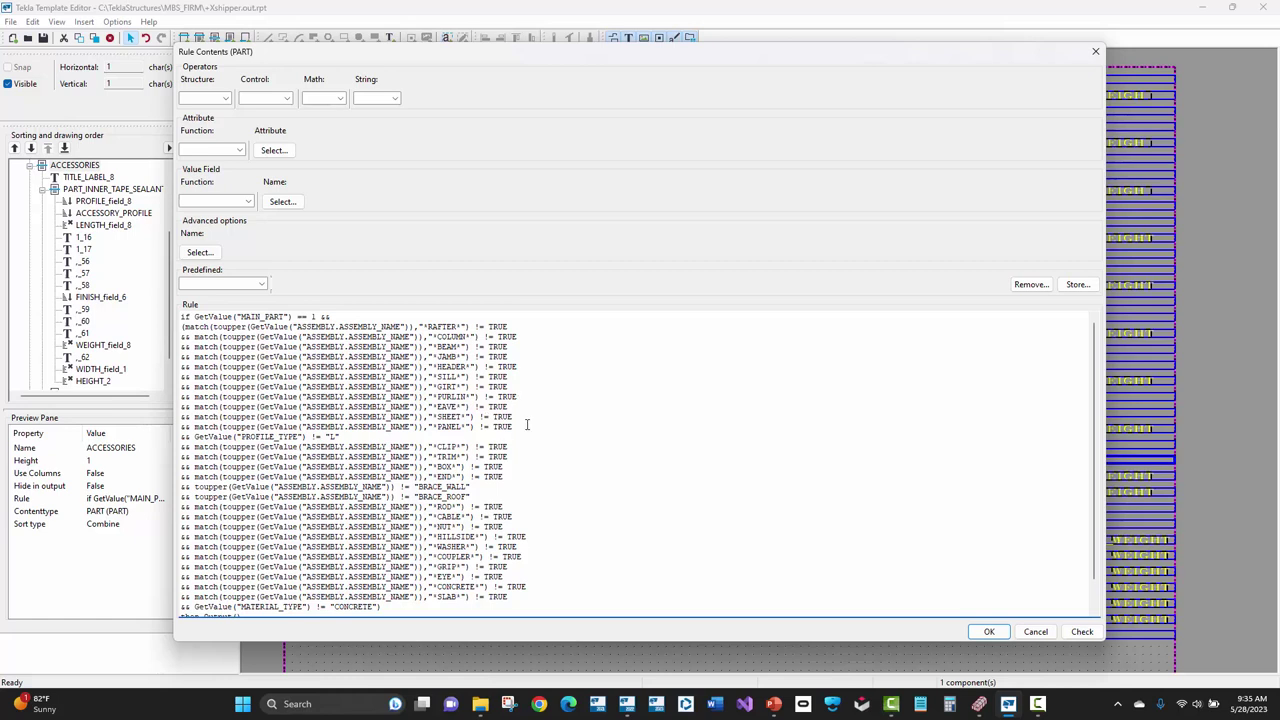
left_click_drag(516, 429, 180, 387)
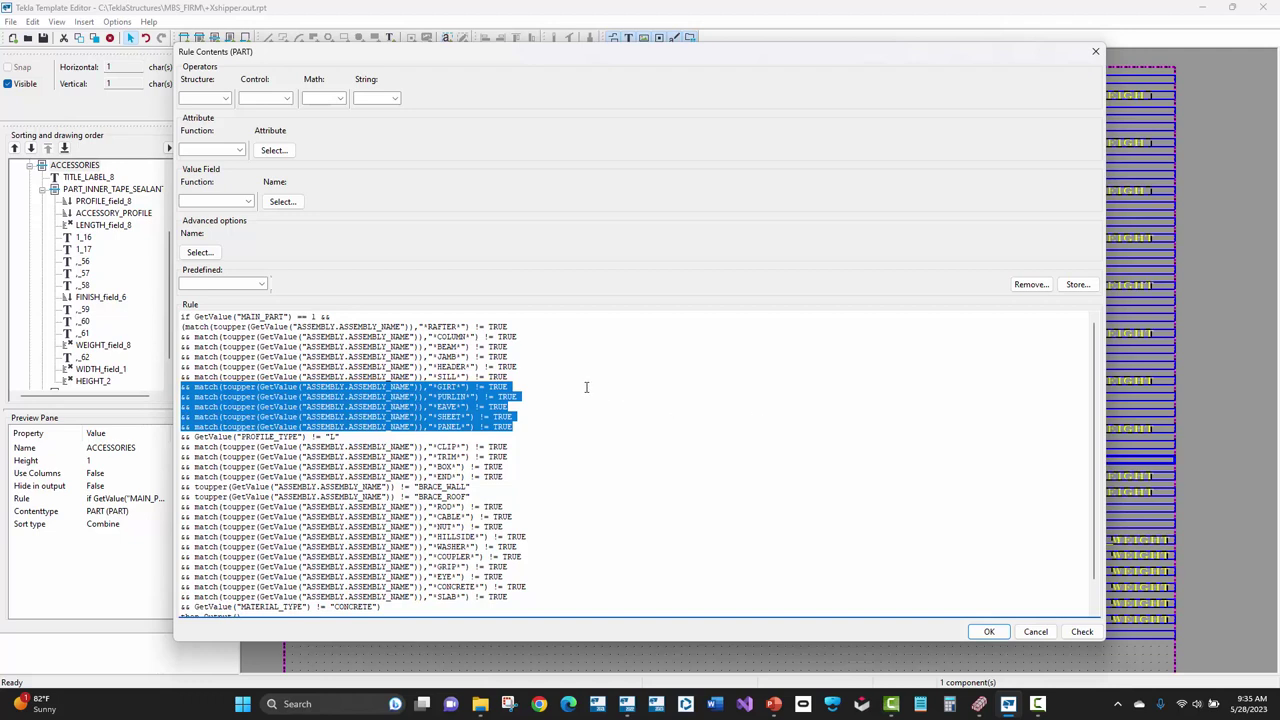
left_click(522, 378)
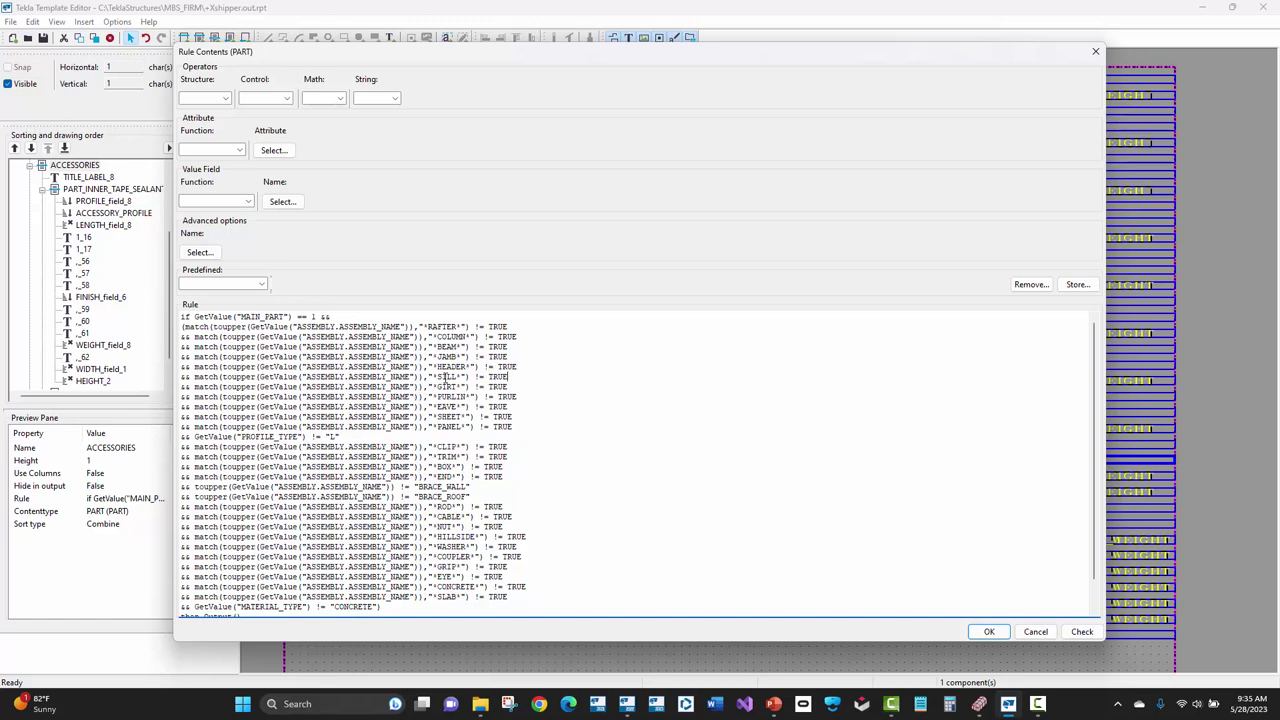
left_click_drag(474, 378, 489, 377)
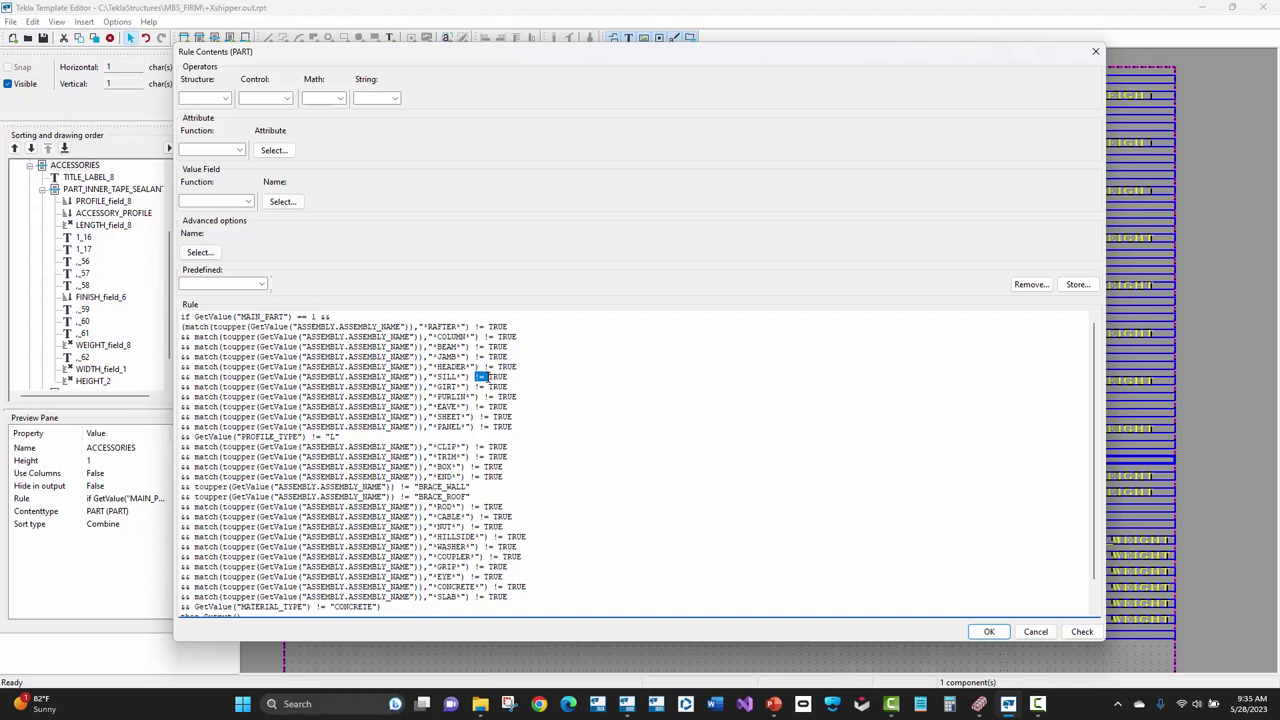
left_click(186, 368)
left_click(1035, 631)
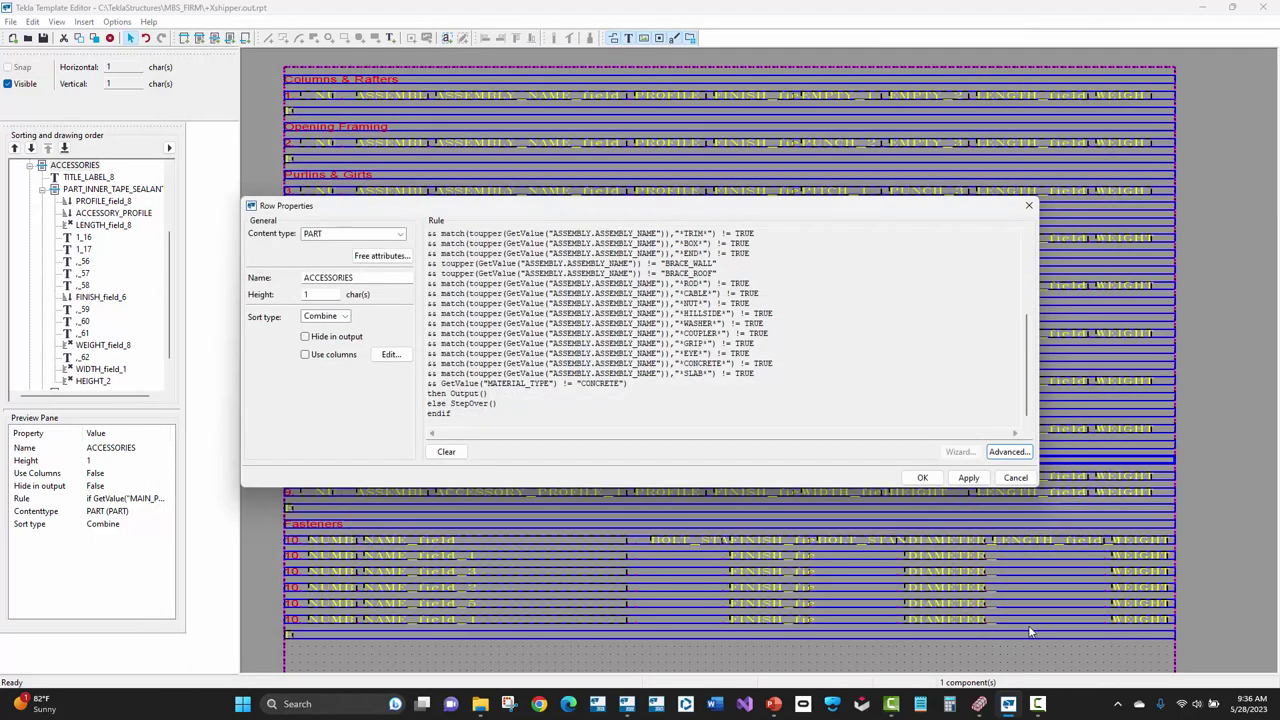
left_click(1012, 478)
left_click(265, 453)
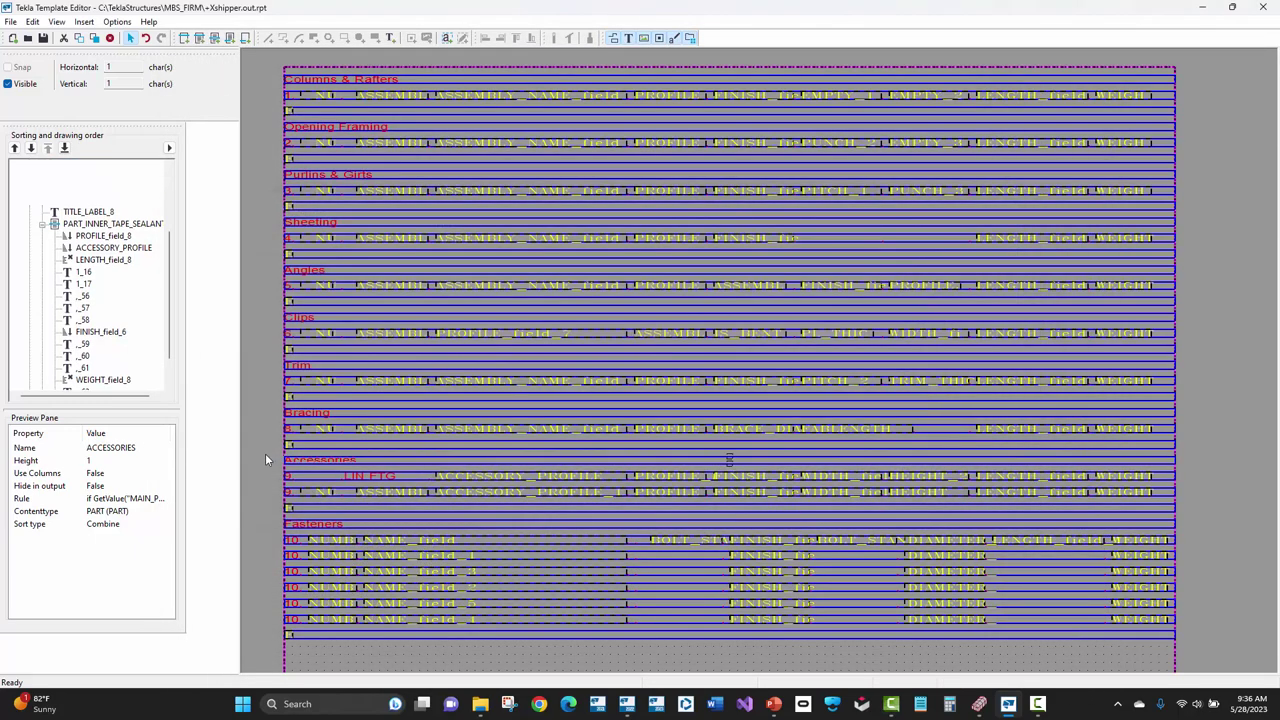
scroll(298, 500, "up", 1)
scroll(300, 500, "up", 3)
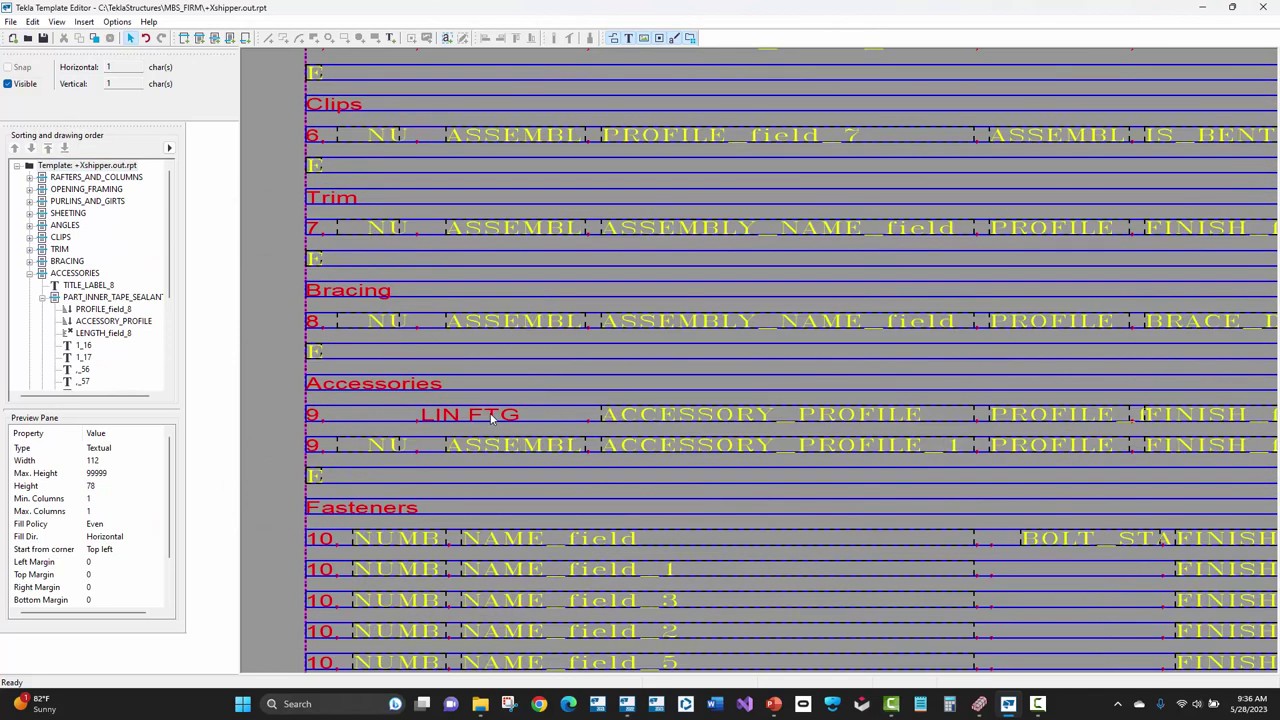
left_click(569, 410)
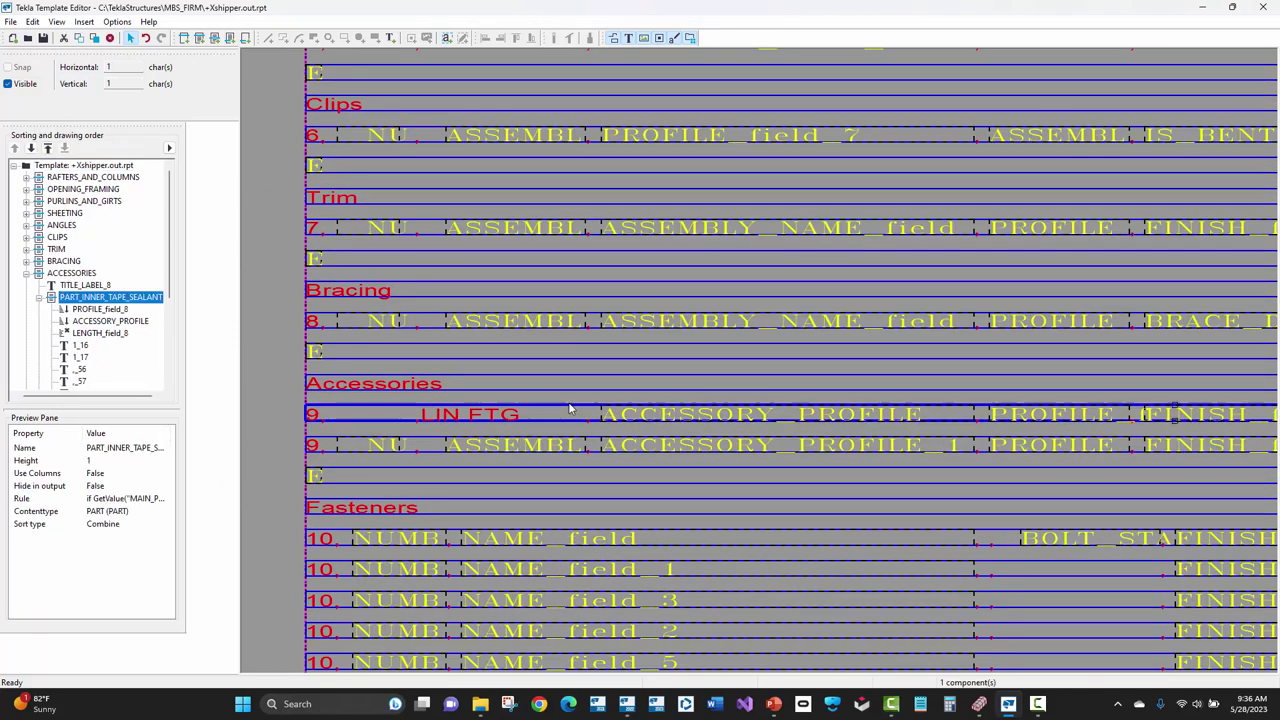
left_click(40, 299)
left_click(82, 311)
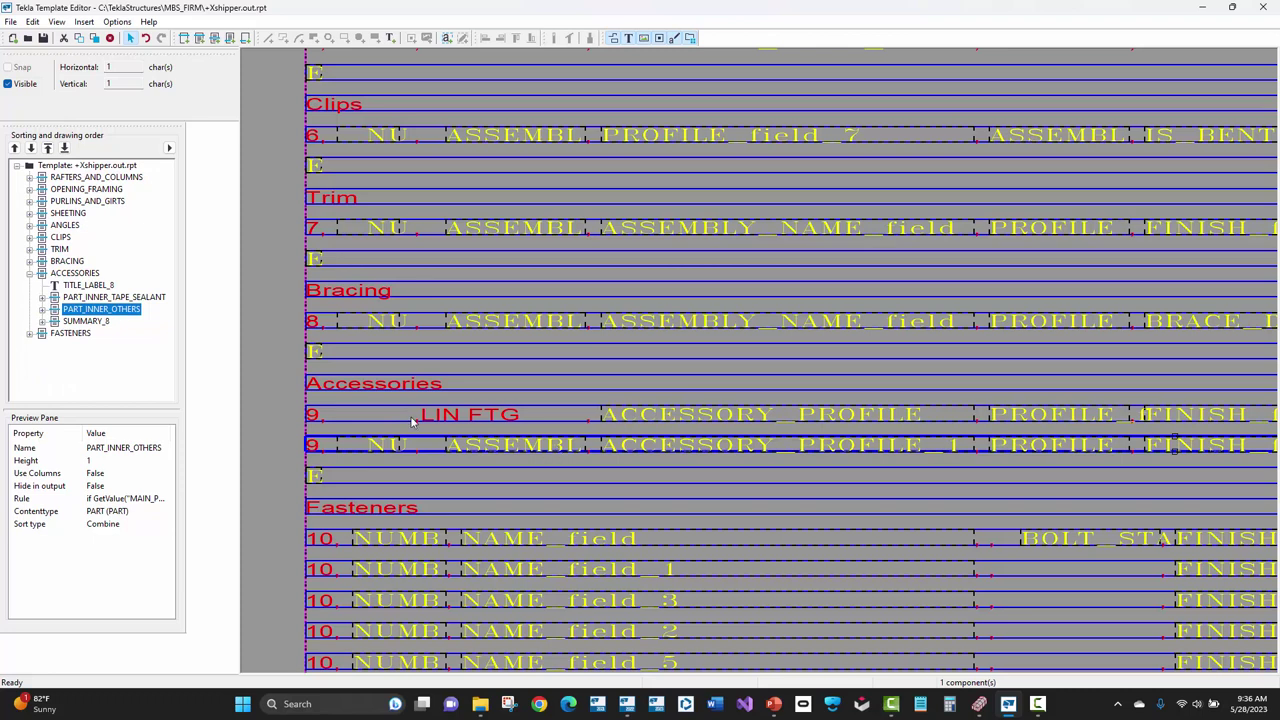
left_click(65, 273)
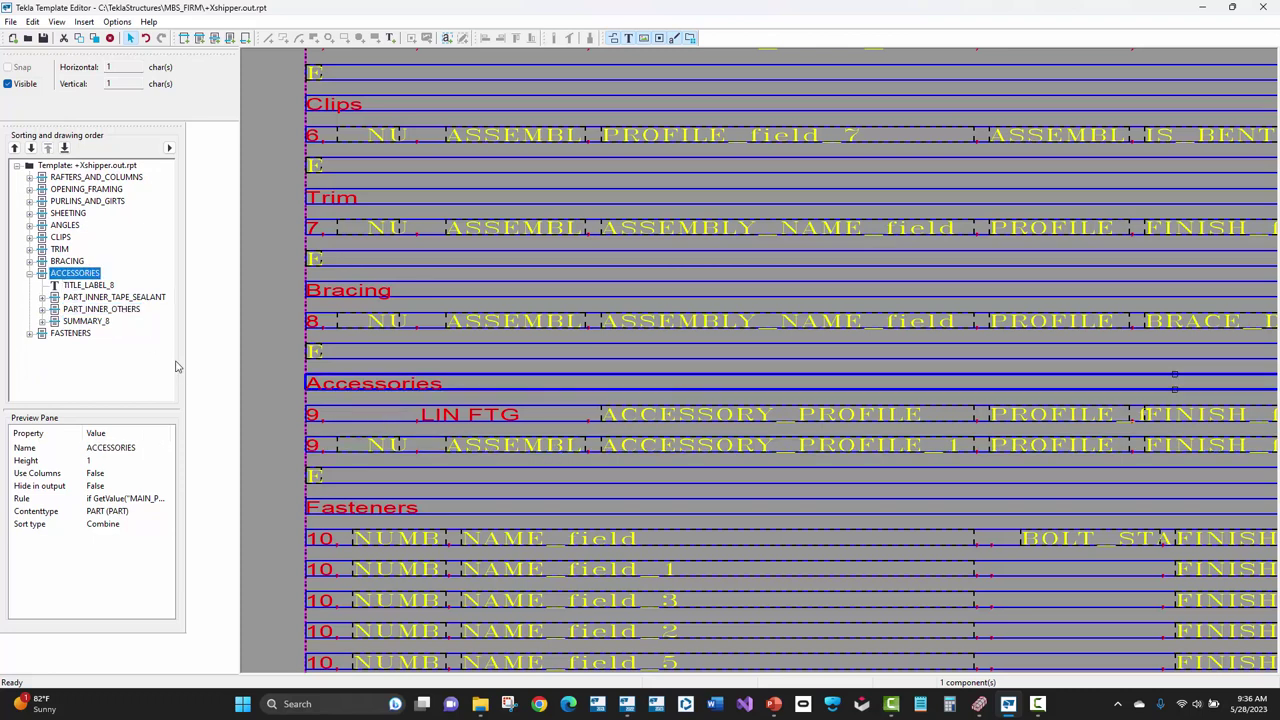
left_click(266, 391)
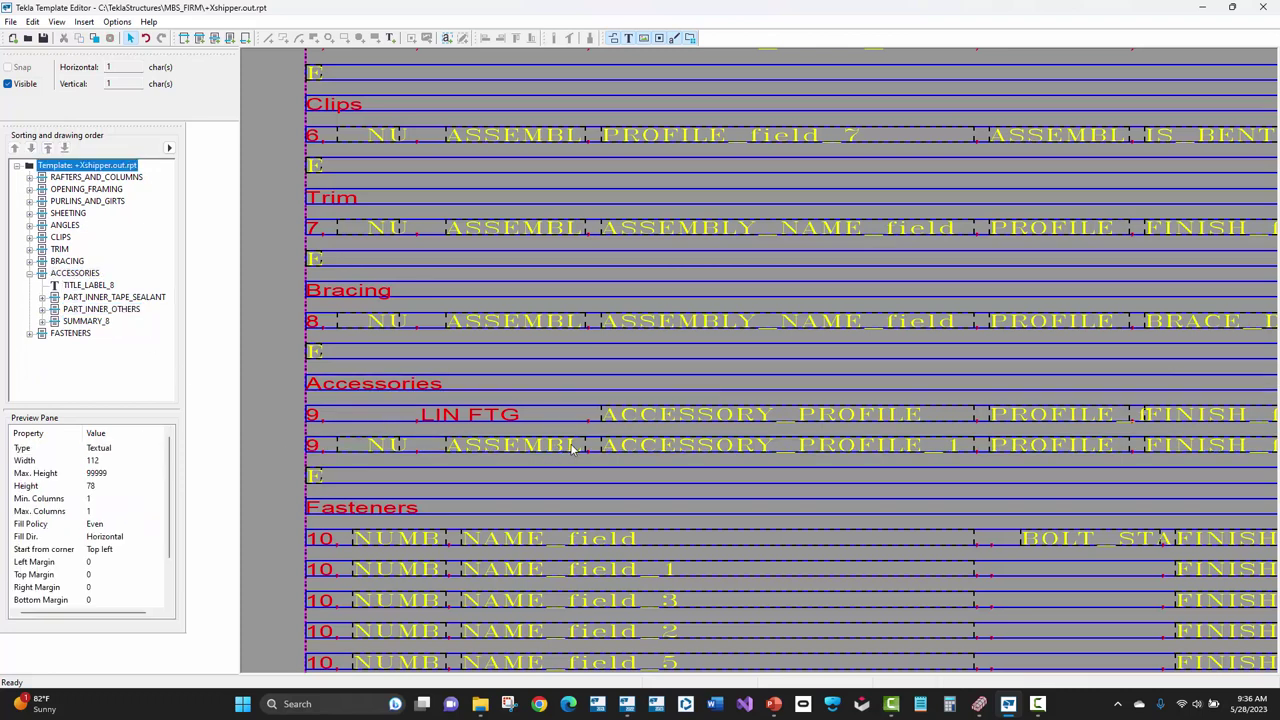
left_click(479, 416)
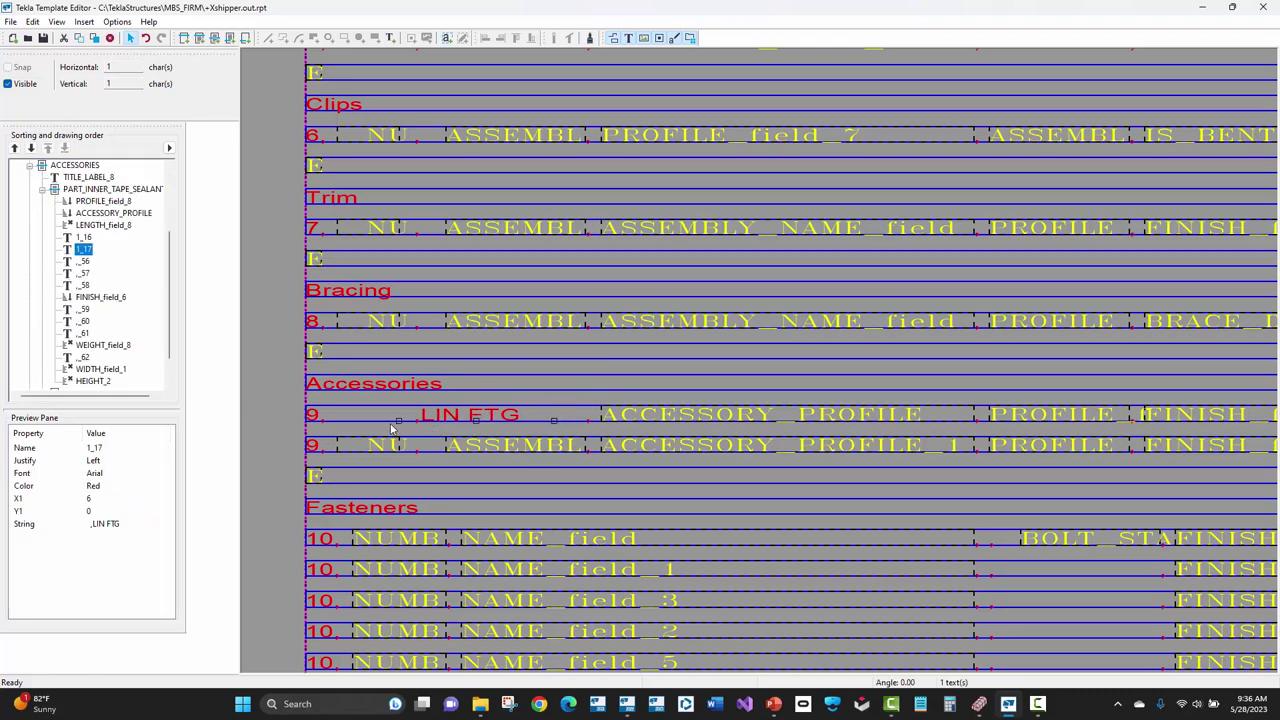
left_click(591, 411)
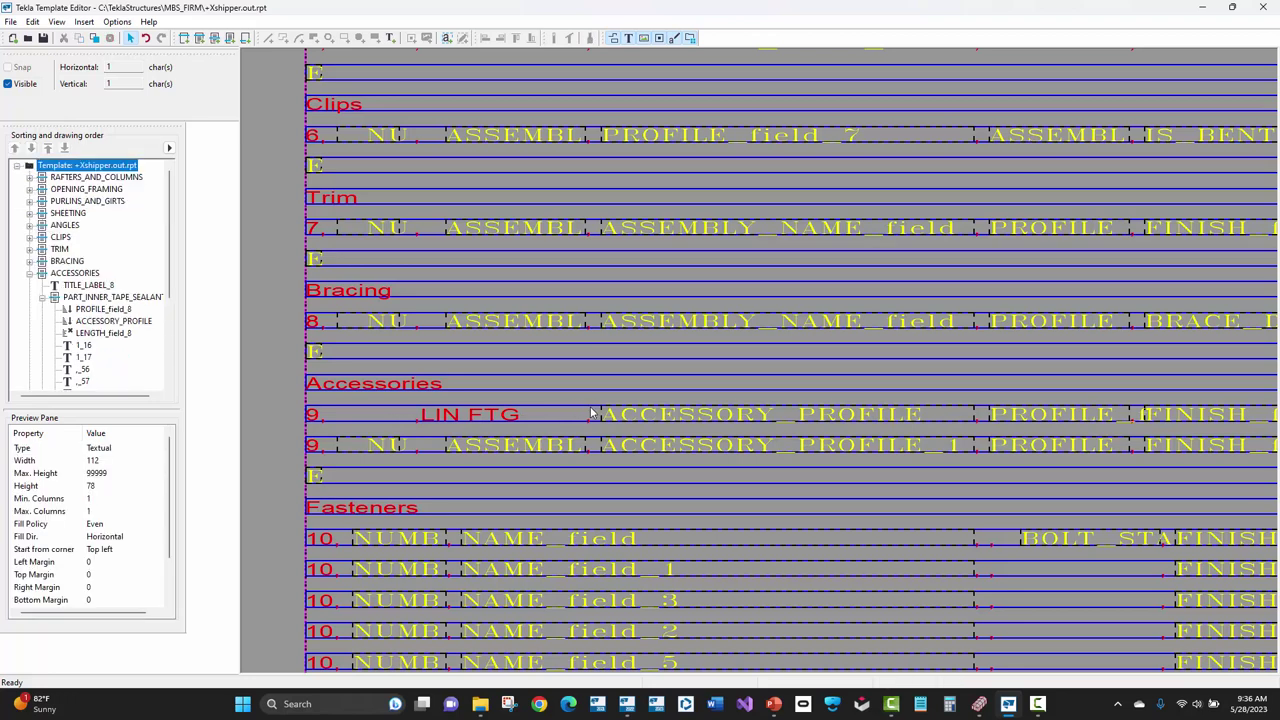
left_click(589, 415)
left_click(340, 408)
left_click(342, 409)
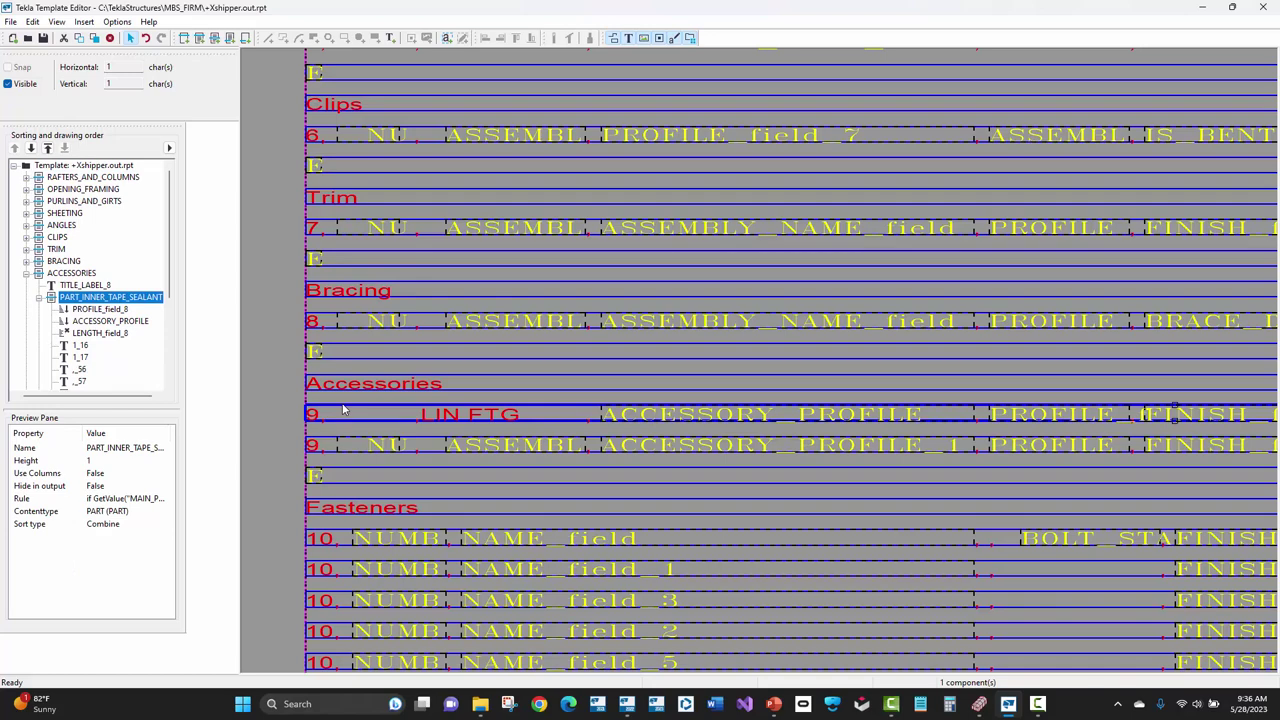
scroll(342, 409, "down", 1, "ctrl")
scroll(640, 482, "right", 6)
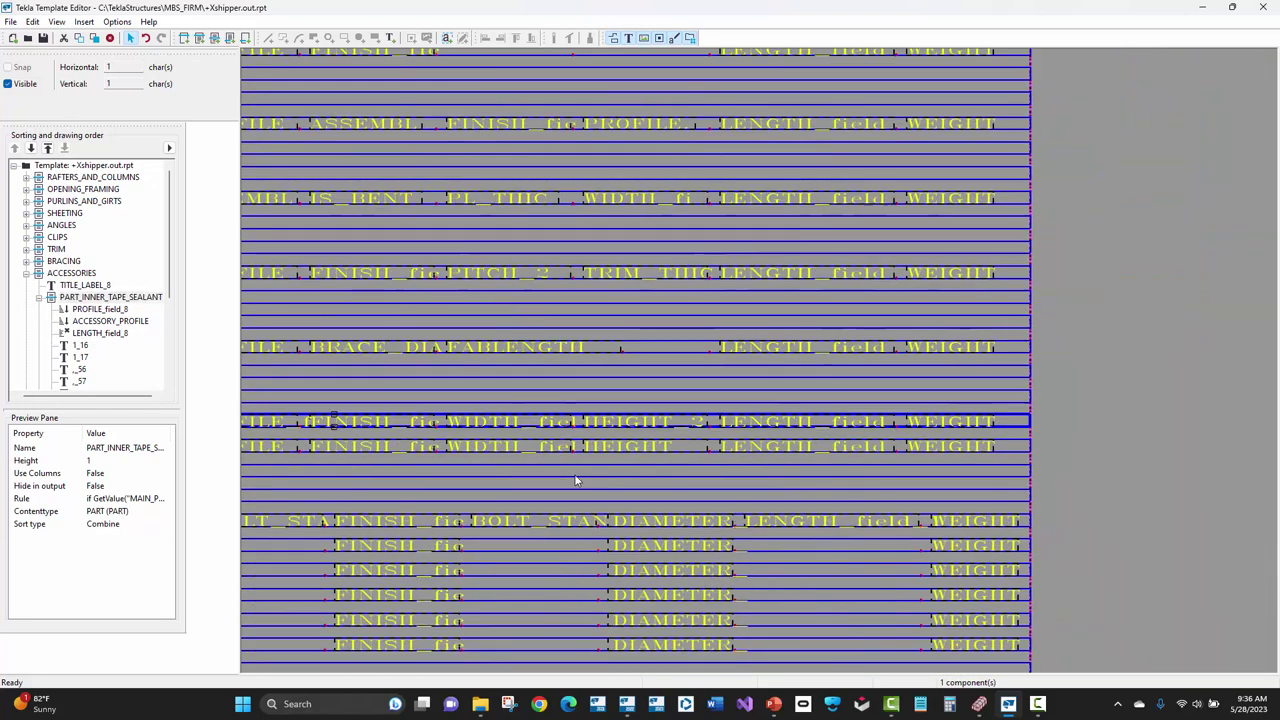
scroll(575, 481, "up", 2, "ctrl")
left_click(760, 415)
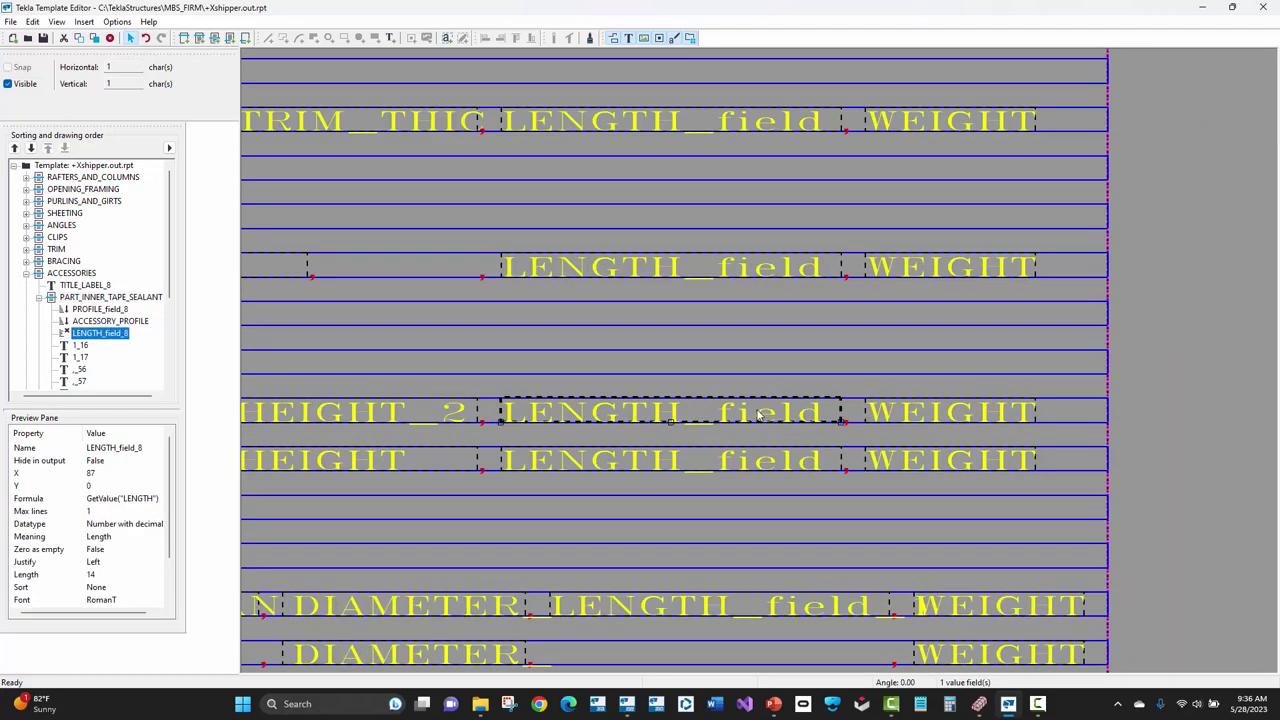
double_click(760, 415)
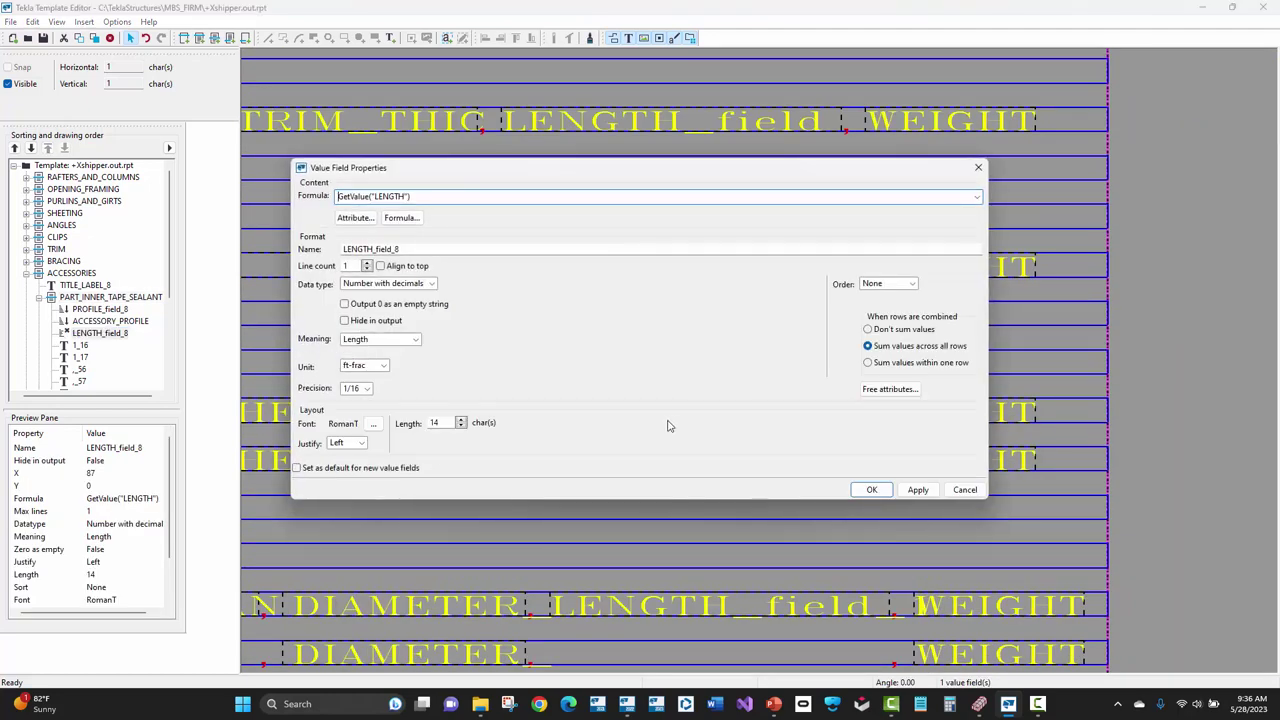
left_click(893, 349)
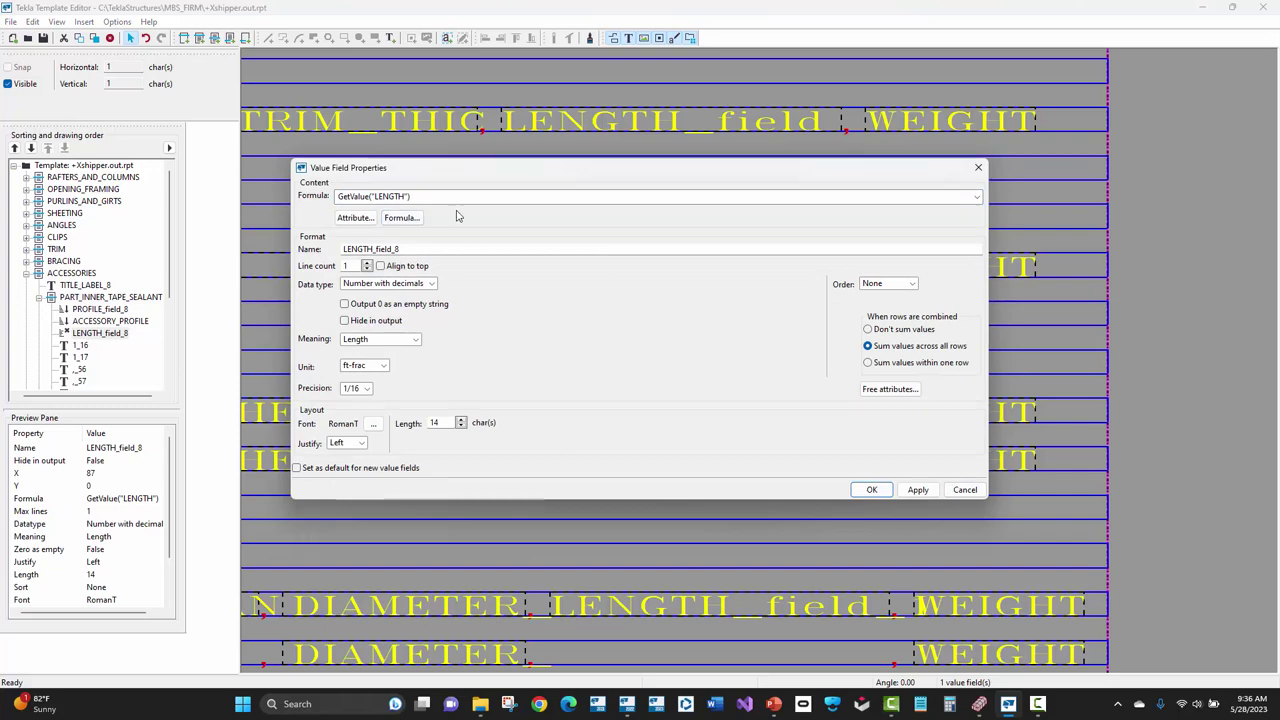
left_click(965, 489)
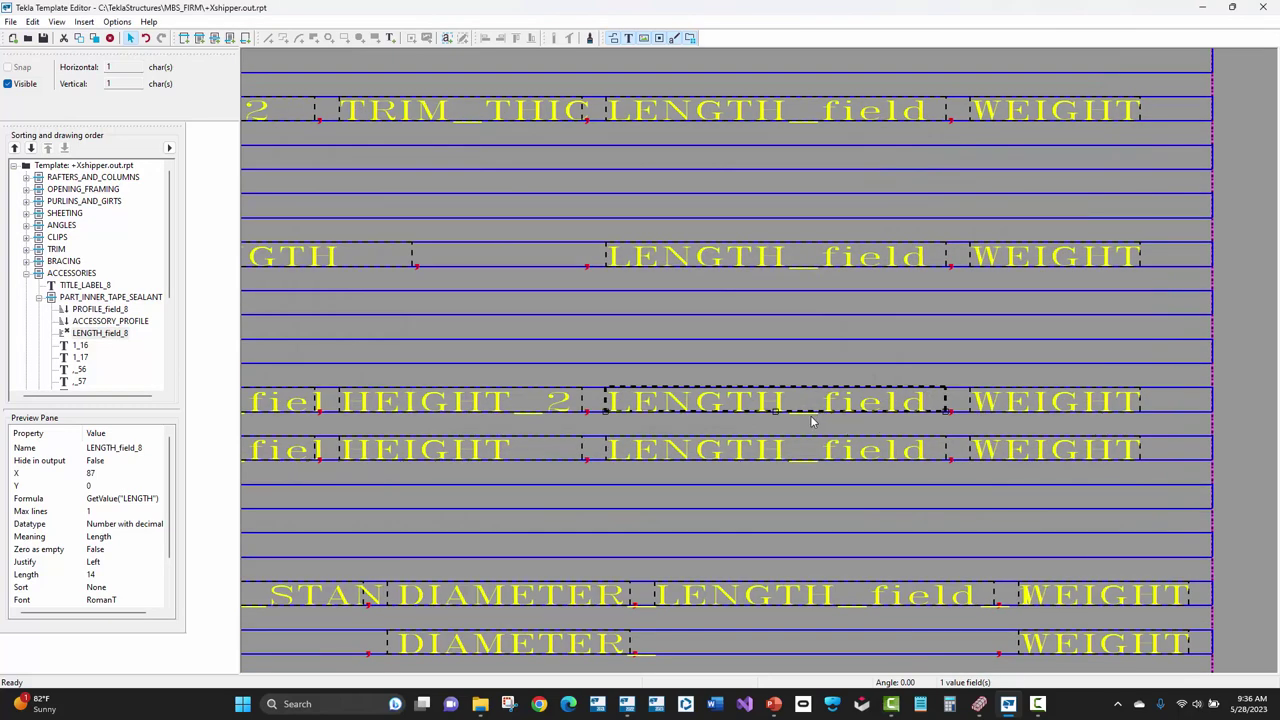
scroll(810, 420, "down", 3)
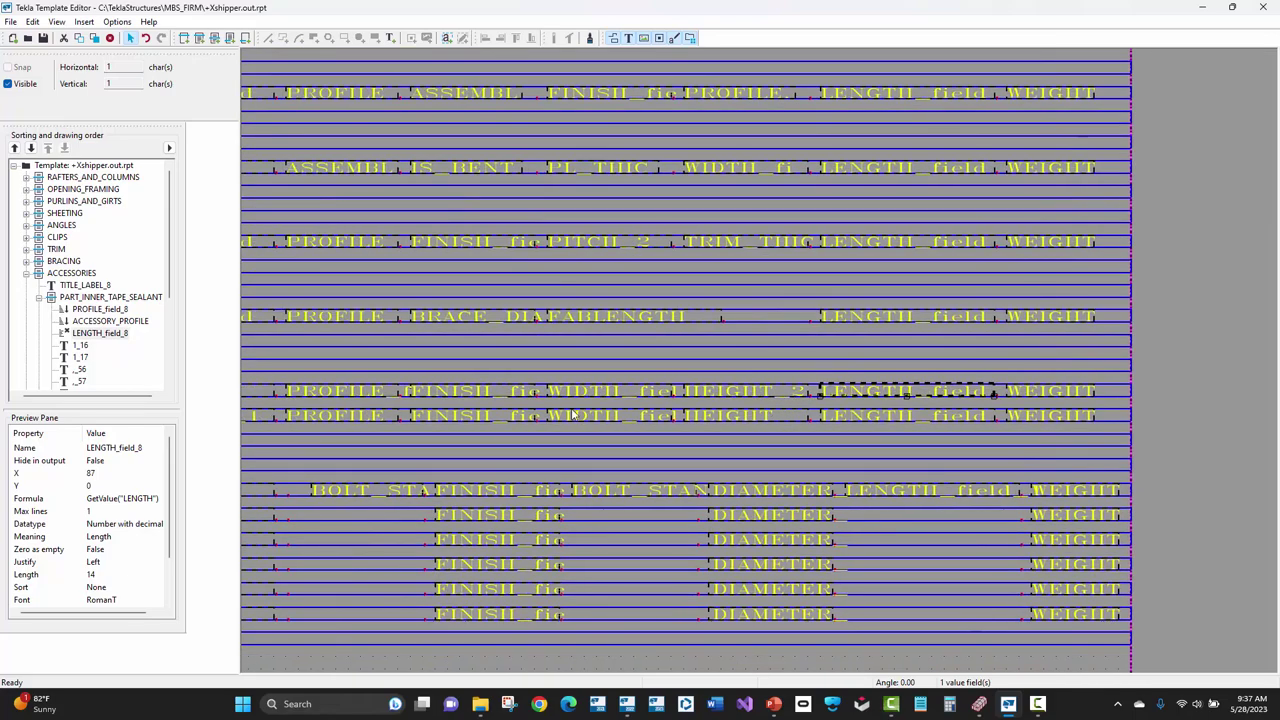
scroll(545, 412, "down", 1)
scroll(527, 413, "up", 3)
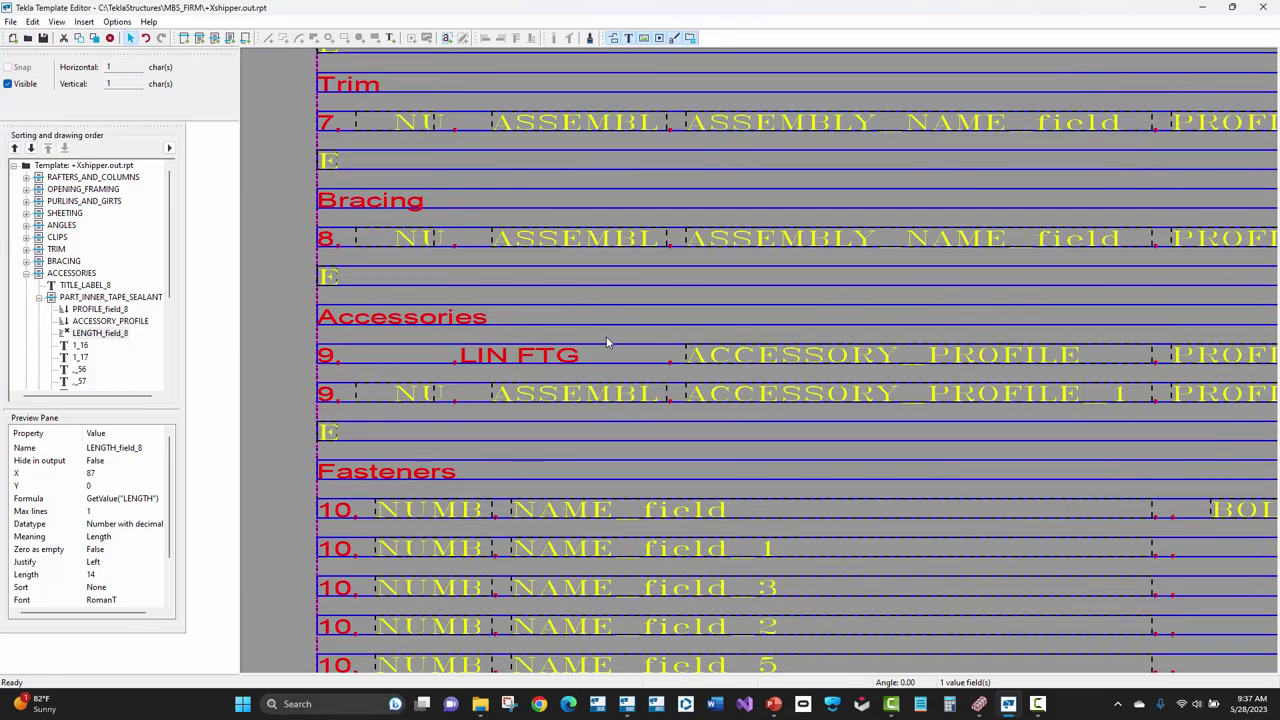
left_click(625, 345)
double_click(622, 349)
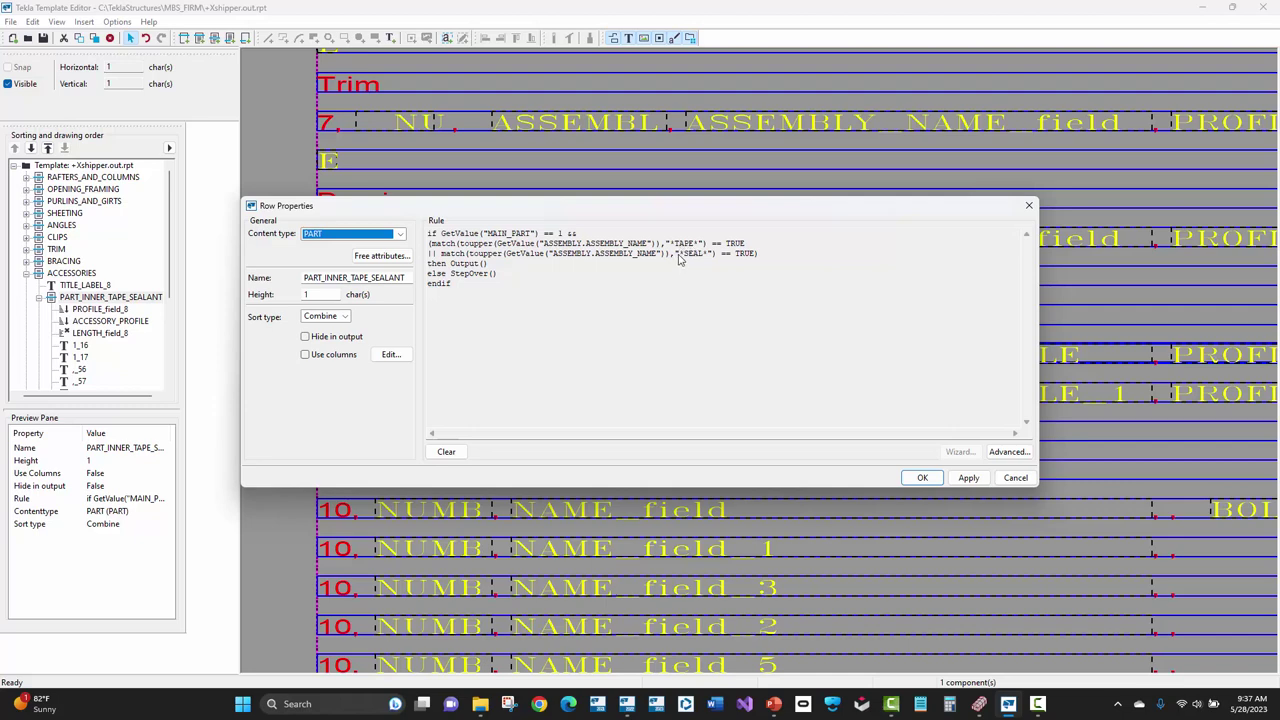
left_click(1015, 477)
left_click(268, 310)
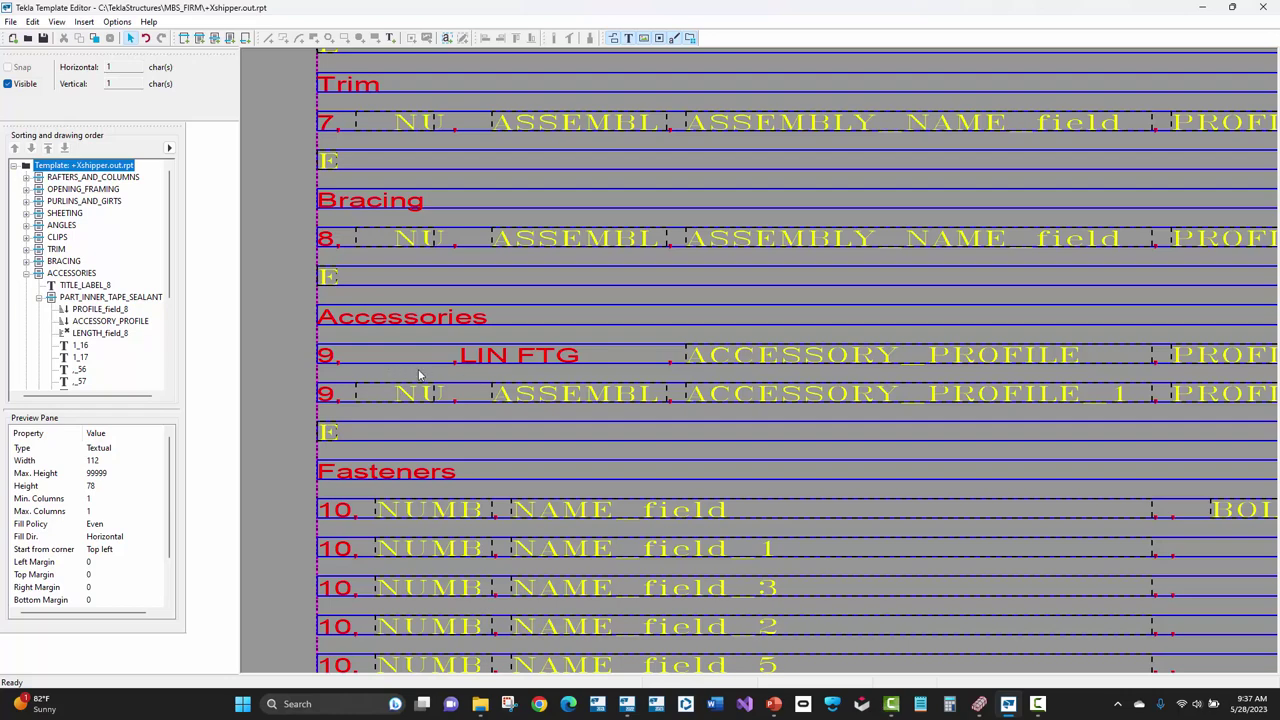
scroll(618, 360, "down", 5)
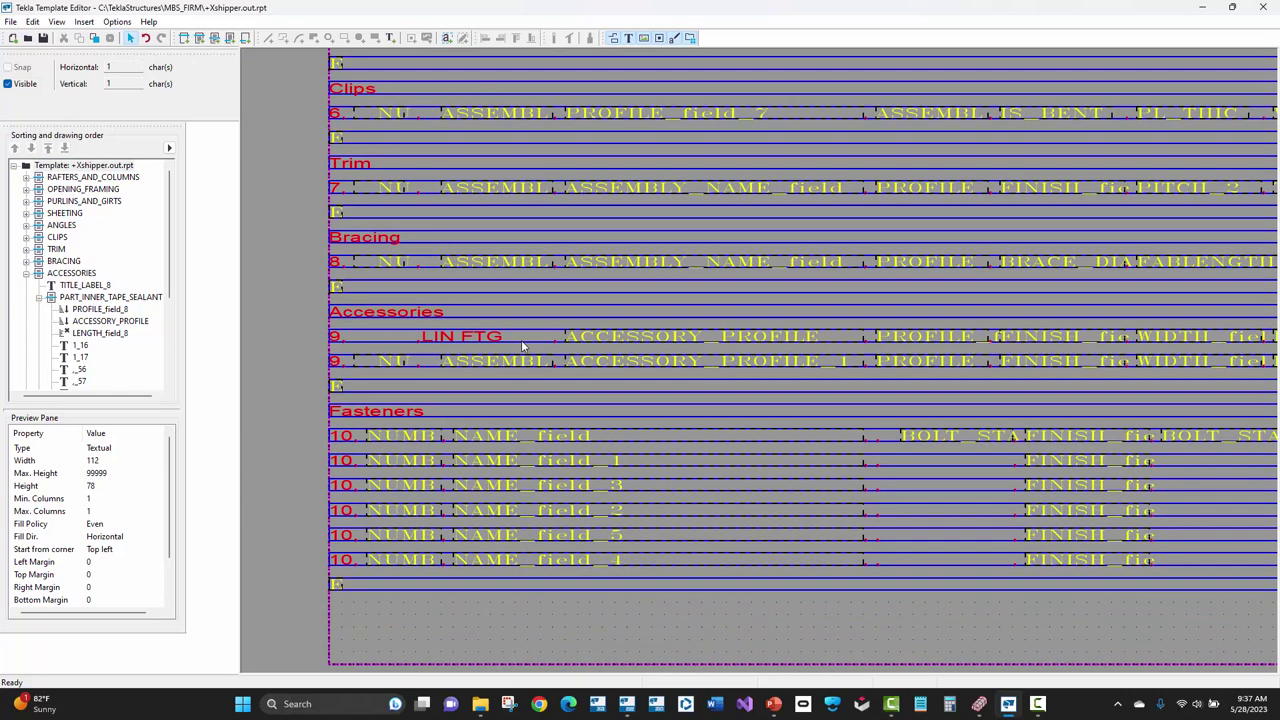
scroll(466, 358, "up", 2)
scroll(466, 358, "up", 1)
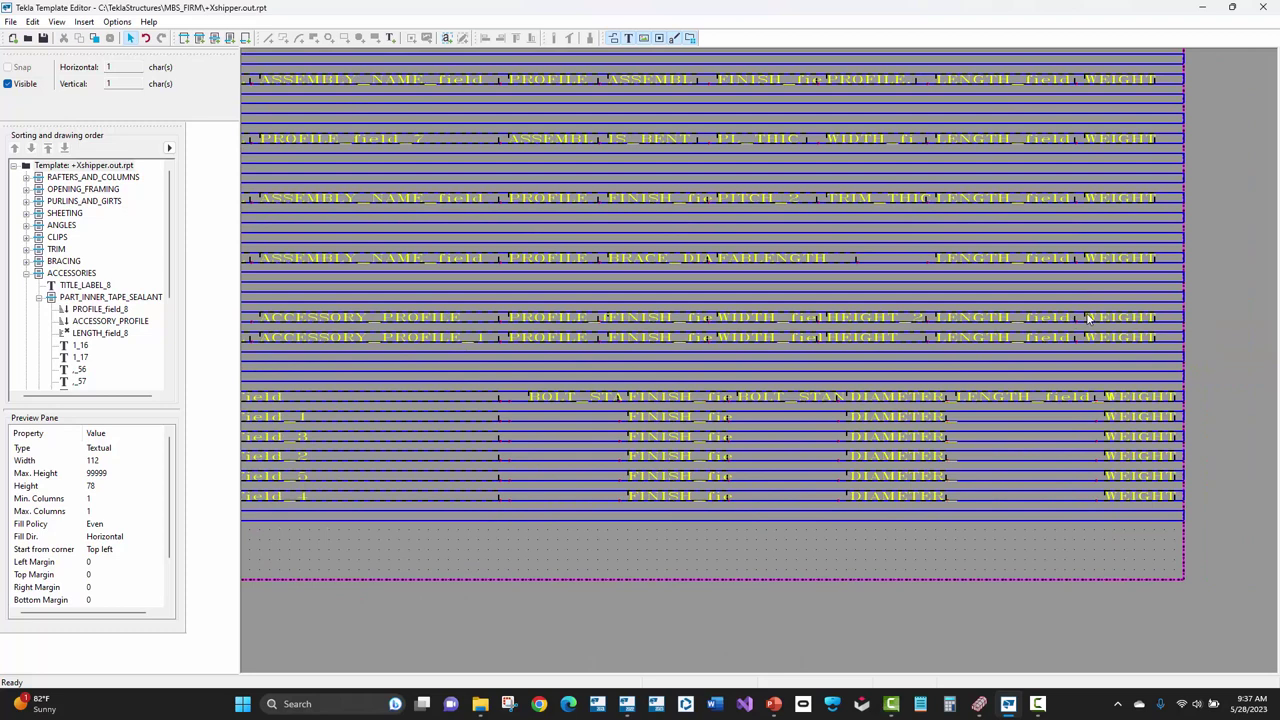
scroll(1050, 323, "up", 2)
left_click(938, 320)
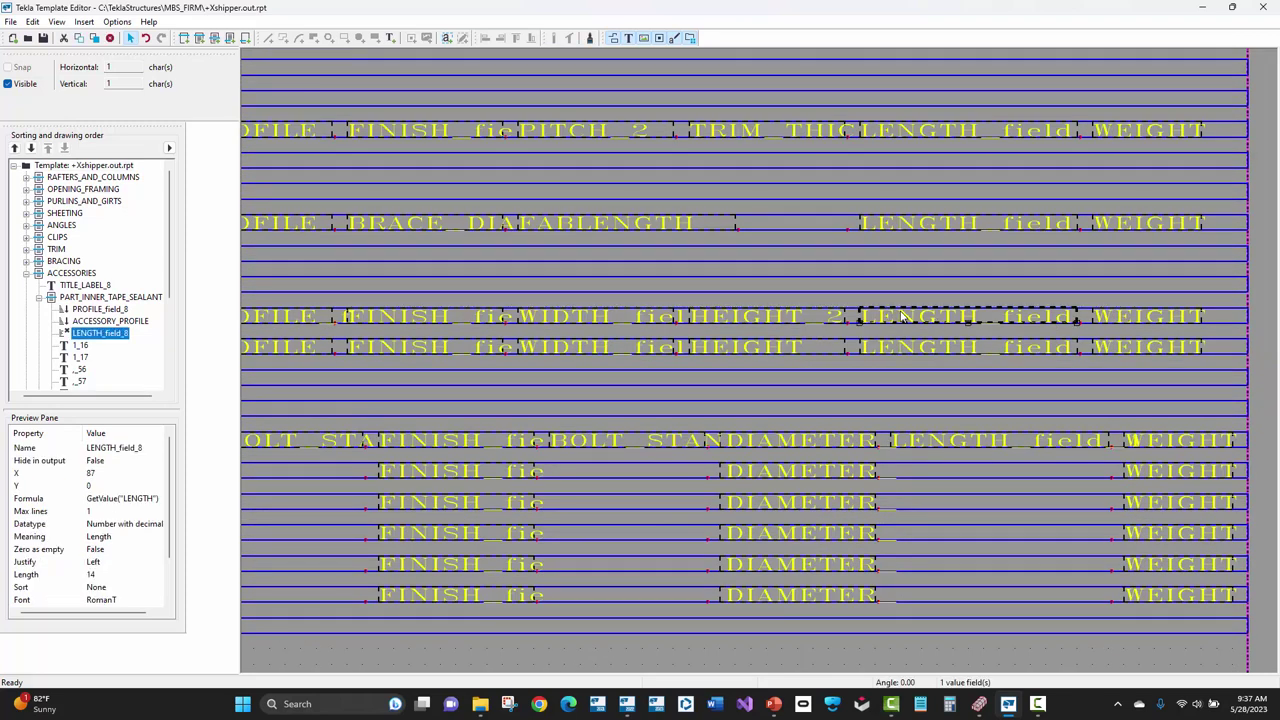
scroll(792, 390, "down", 2)
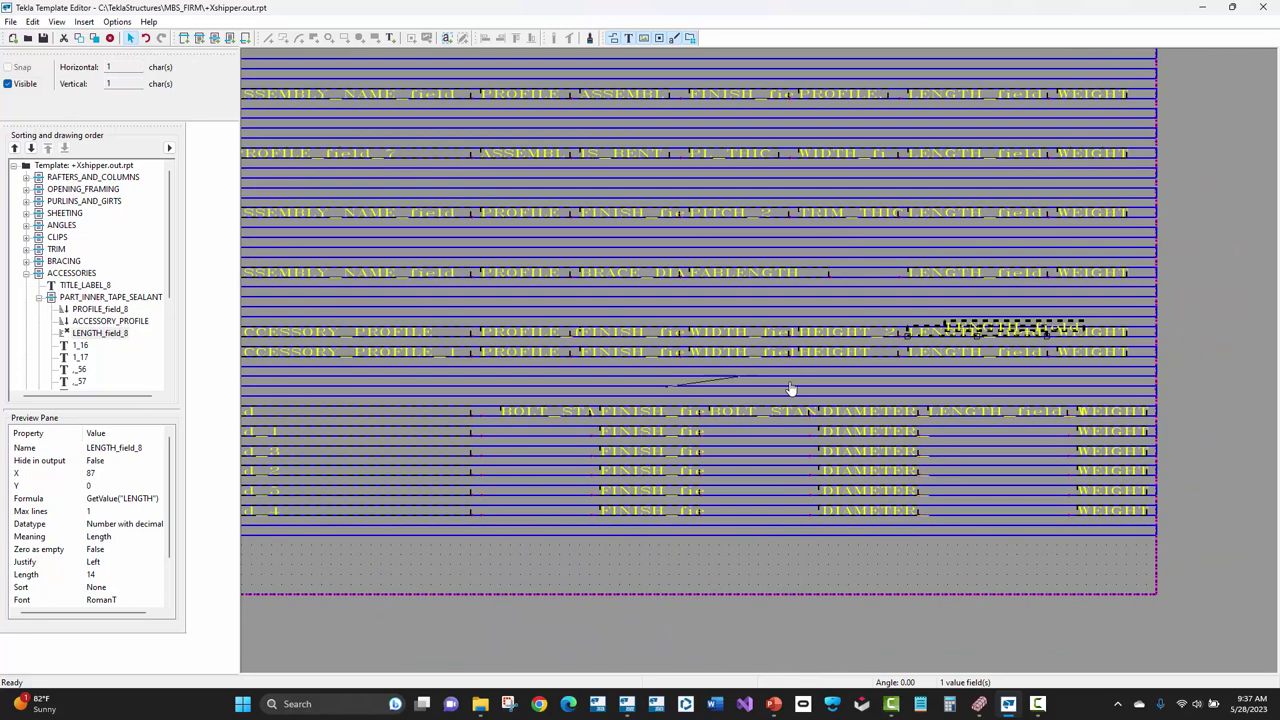
scroll(792, 390, "down", 1)
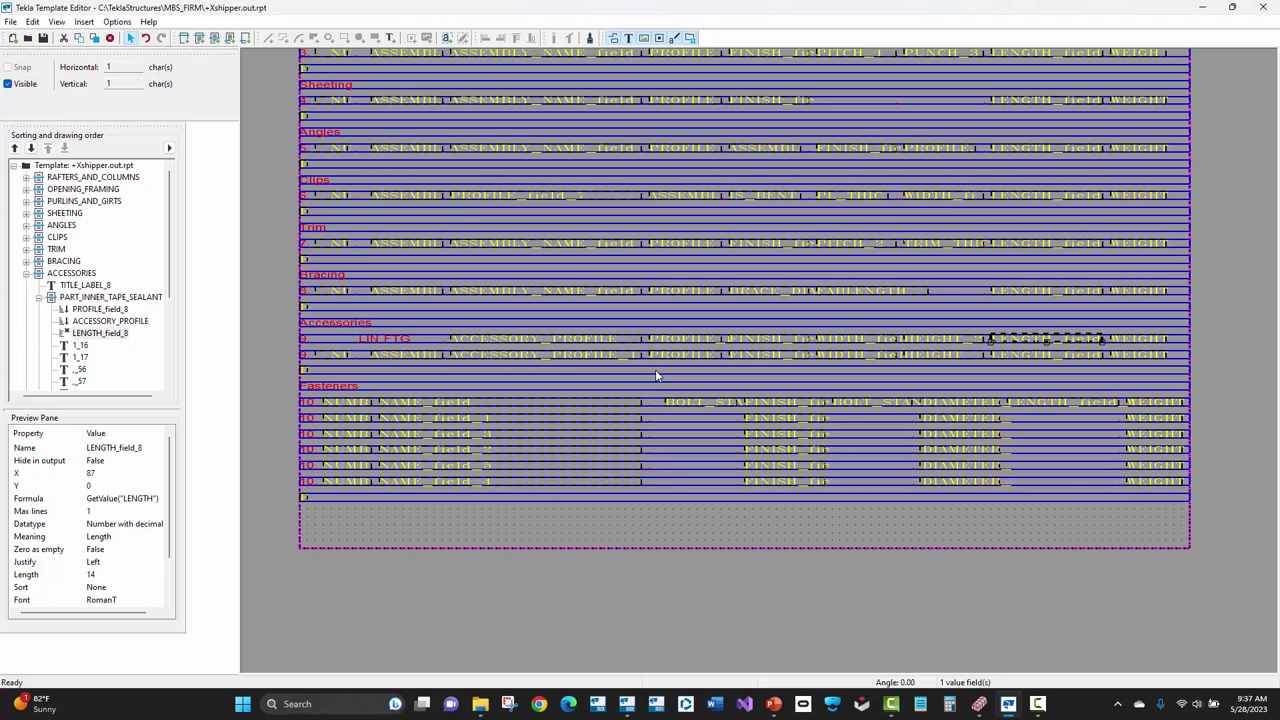
left_click(266, 351)
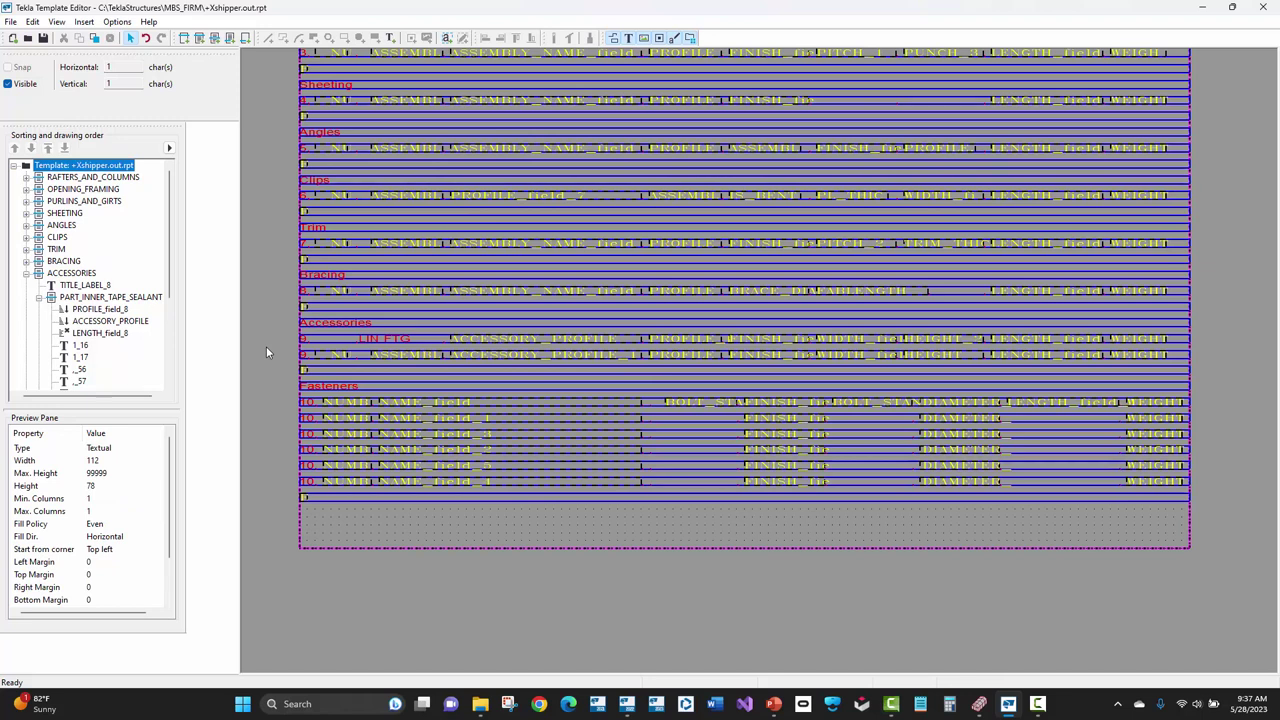
Expand FASTENERS and review its BOLT, WASHER1–3 and NUT1–2 rows
left_click(270, 386)
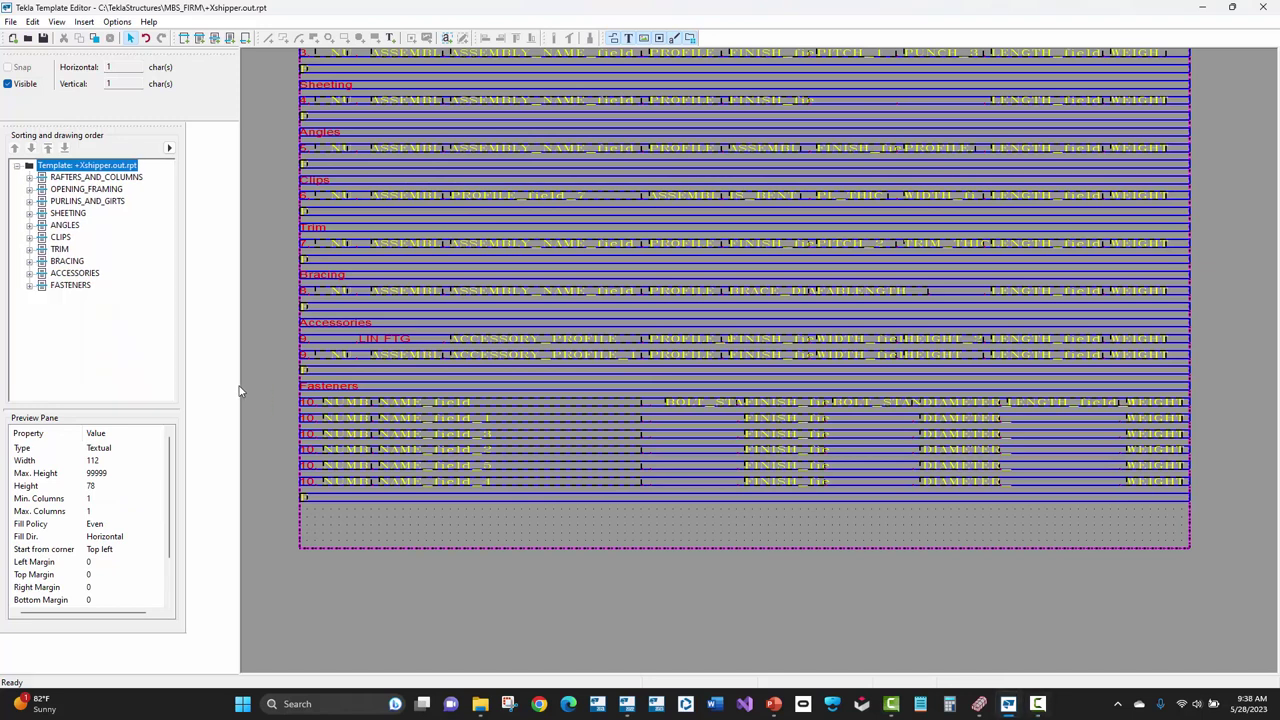
left_click(74, 287)
left_click(29, 286)
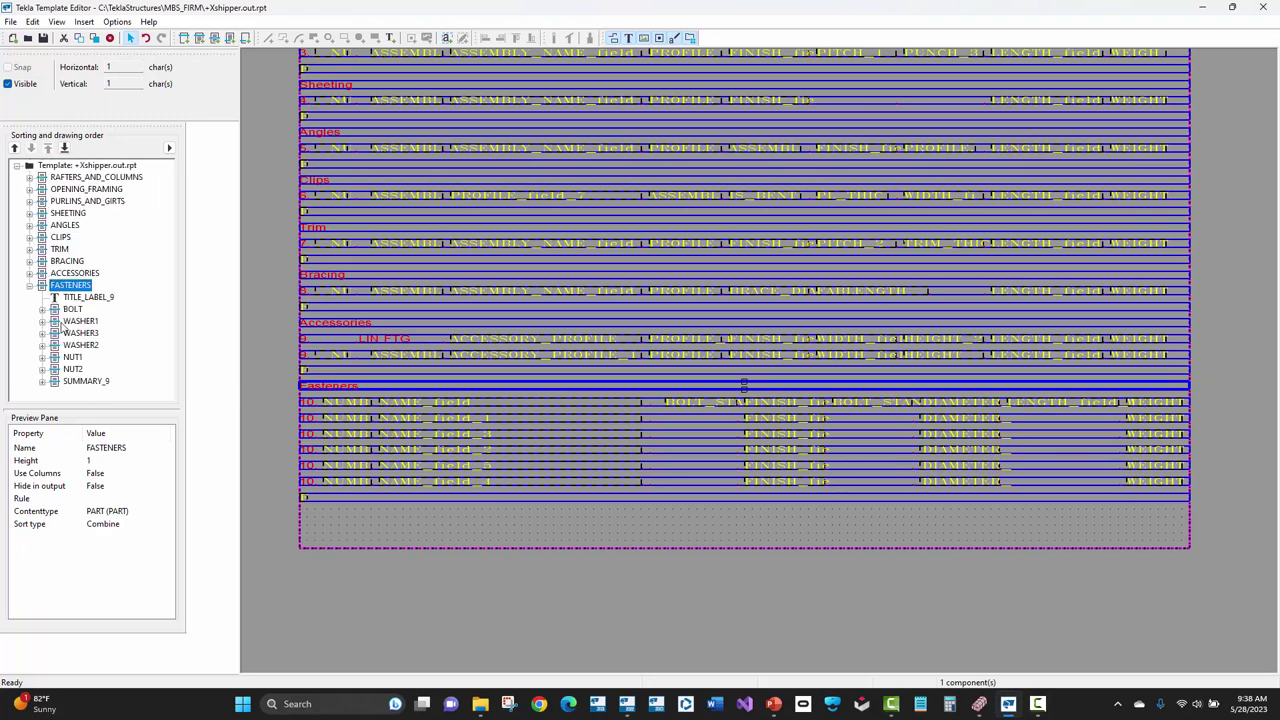
left_click(73, 312)
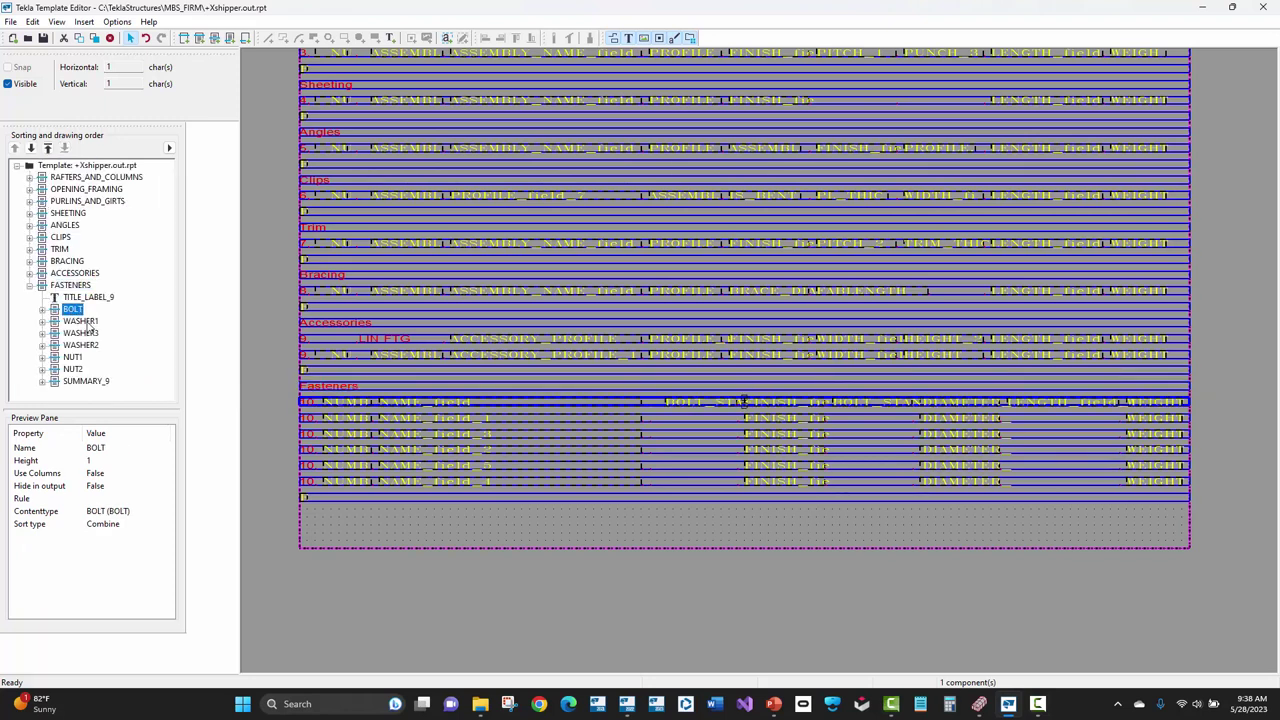
left_click(84, 322)
left_click(95, 334)
left_click(99, 346)
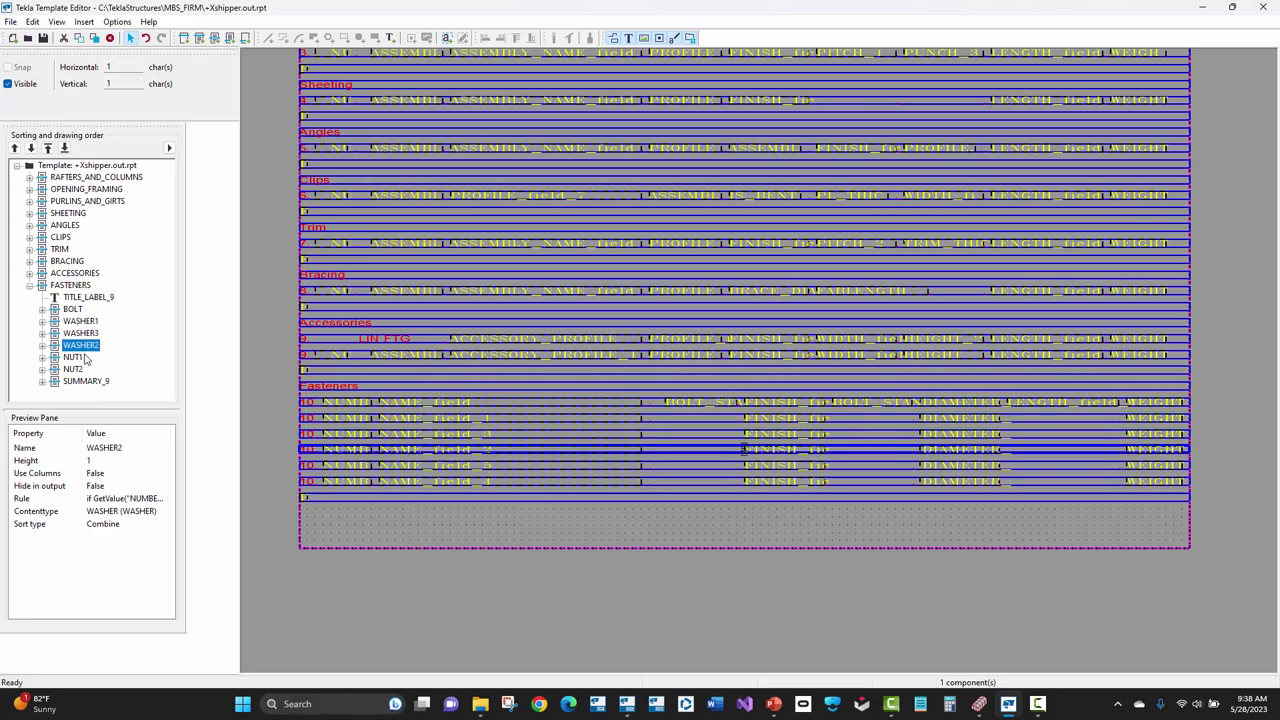
left_click(84, 358)
left_click(78, 370)
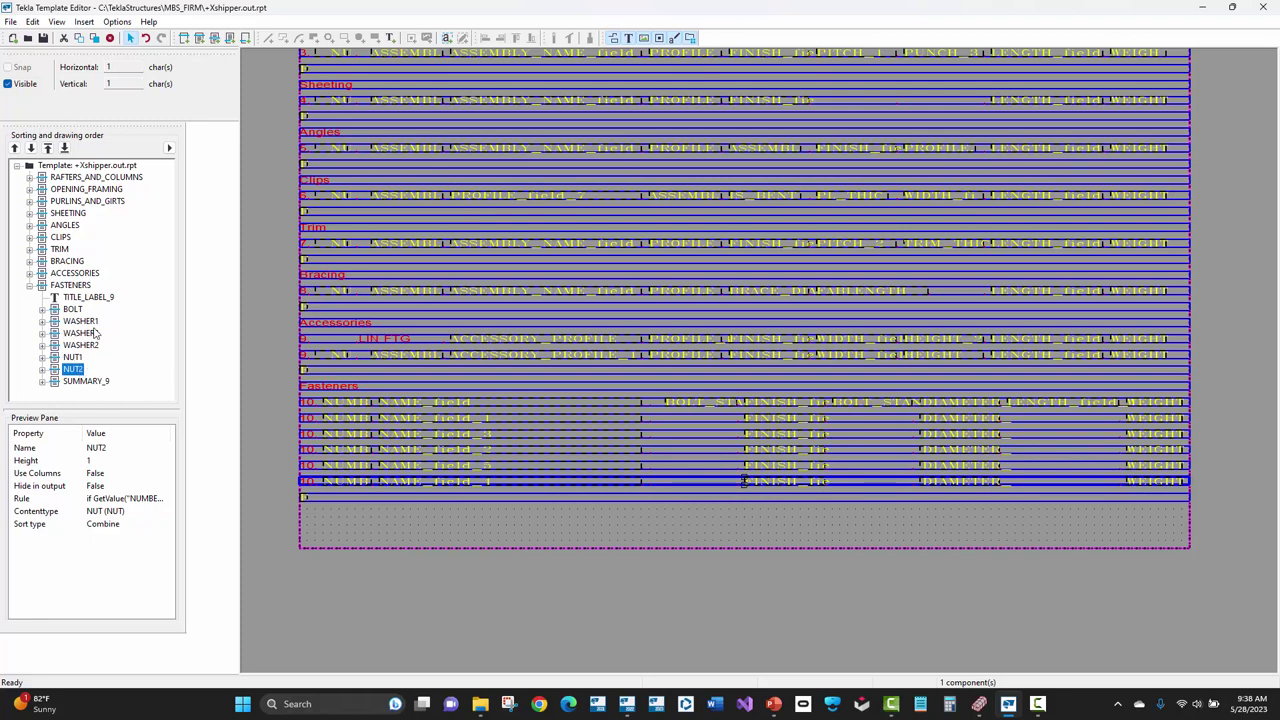
Switch over to the Tekla Structures model
left_click(323, 518)
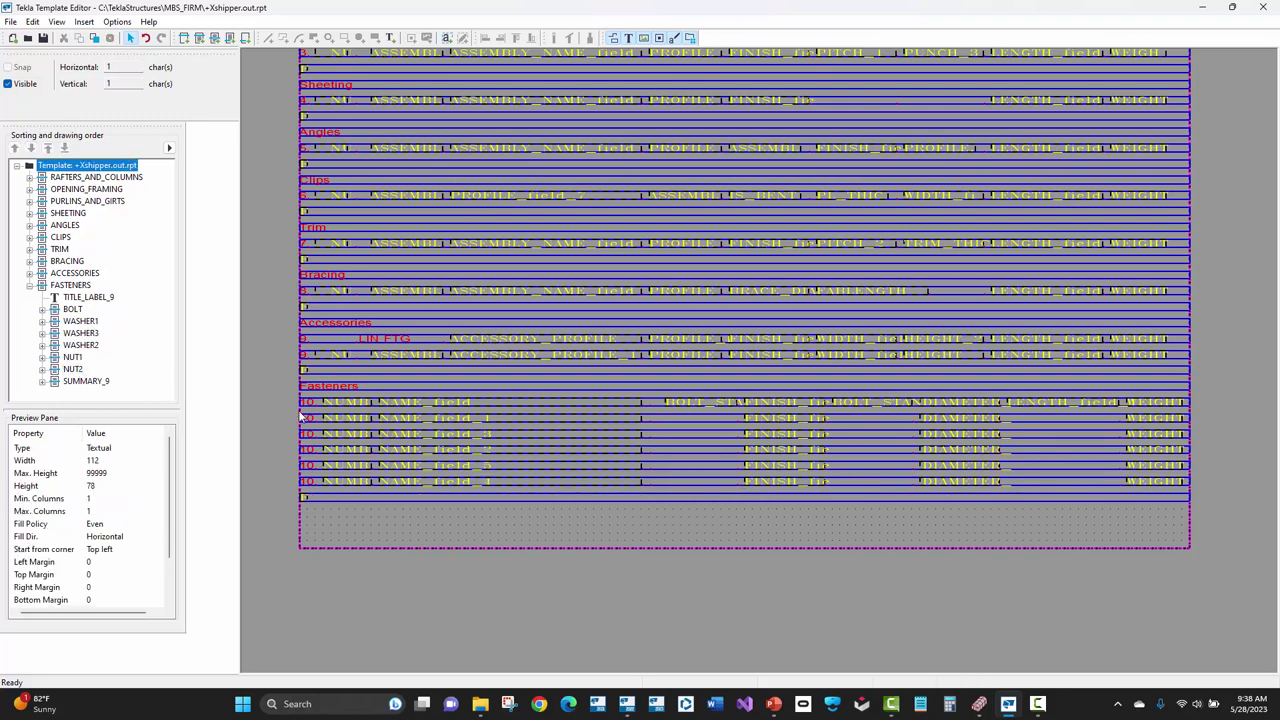
scroll(323, 515, "up", 2)
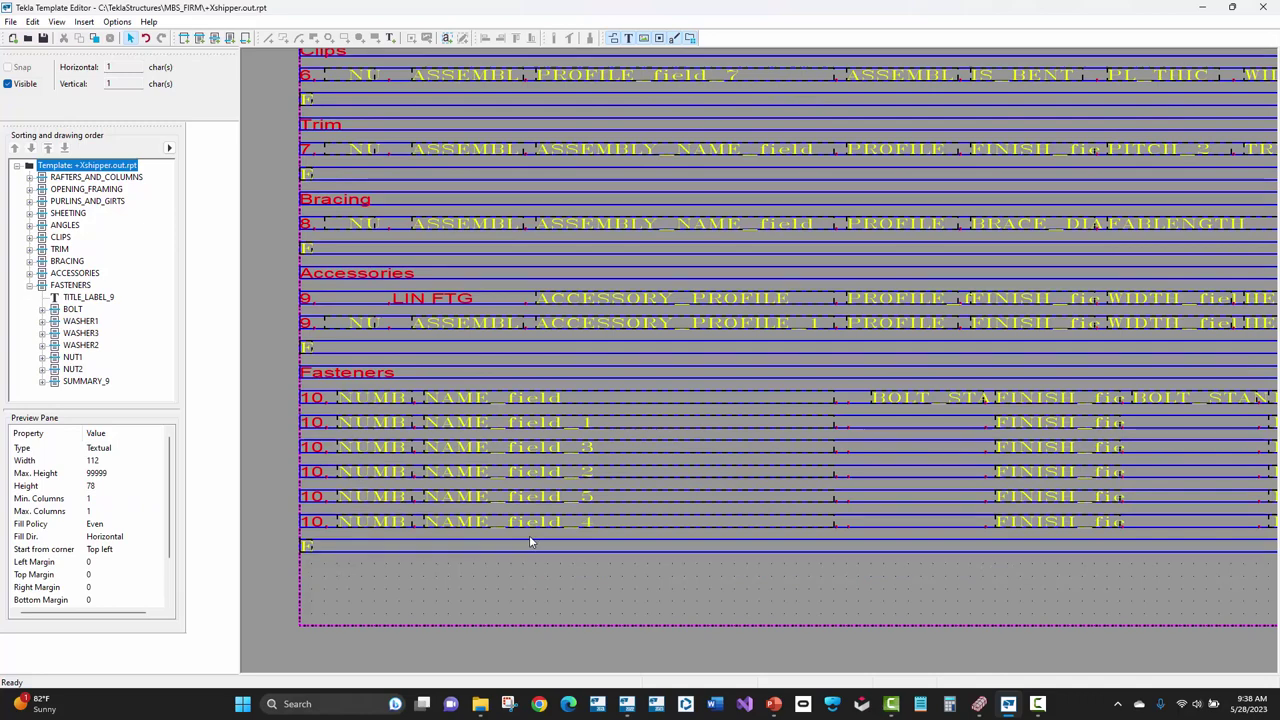
left_click(627, 705)
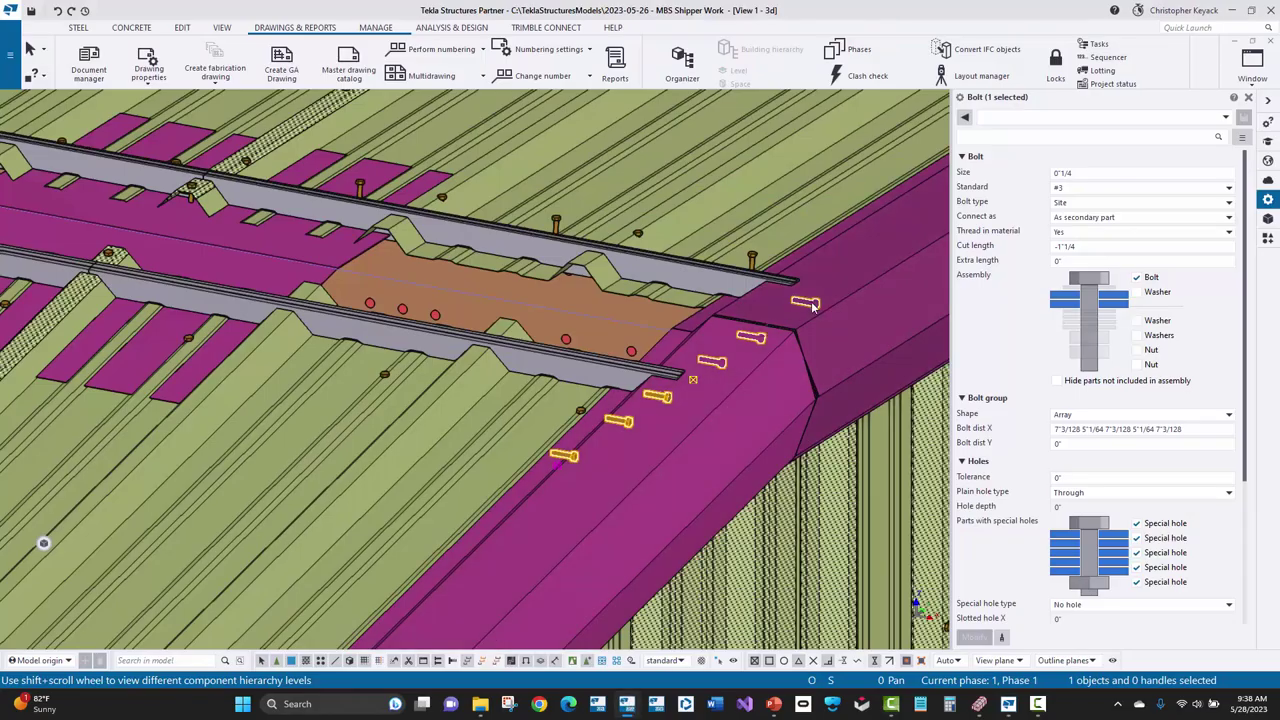
Check the vertical bolt group on the top purlin, then go back to the Template Editor
left_click(764, 274)
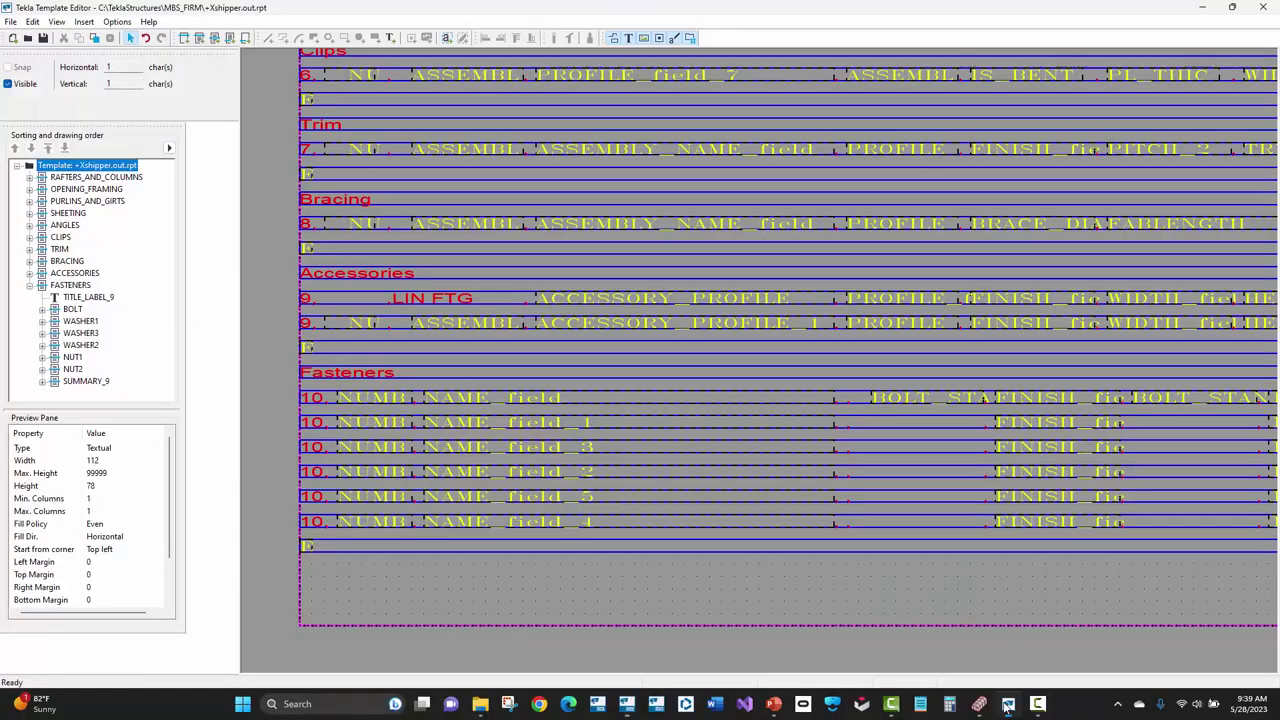
left_click(1008, 704)
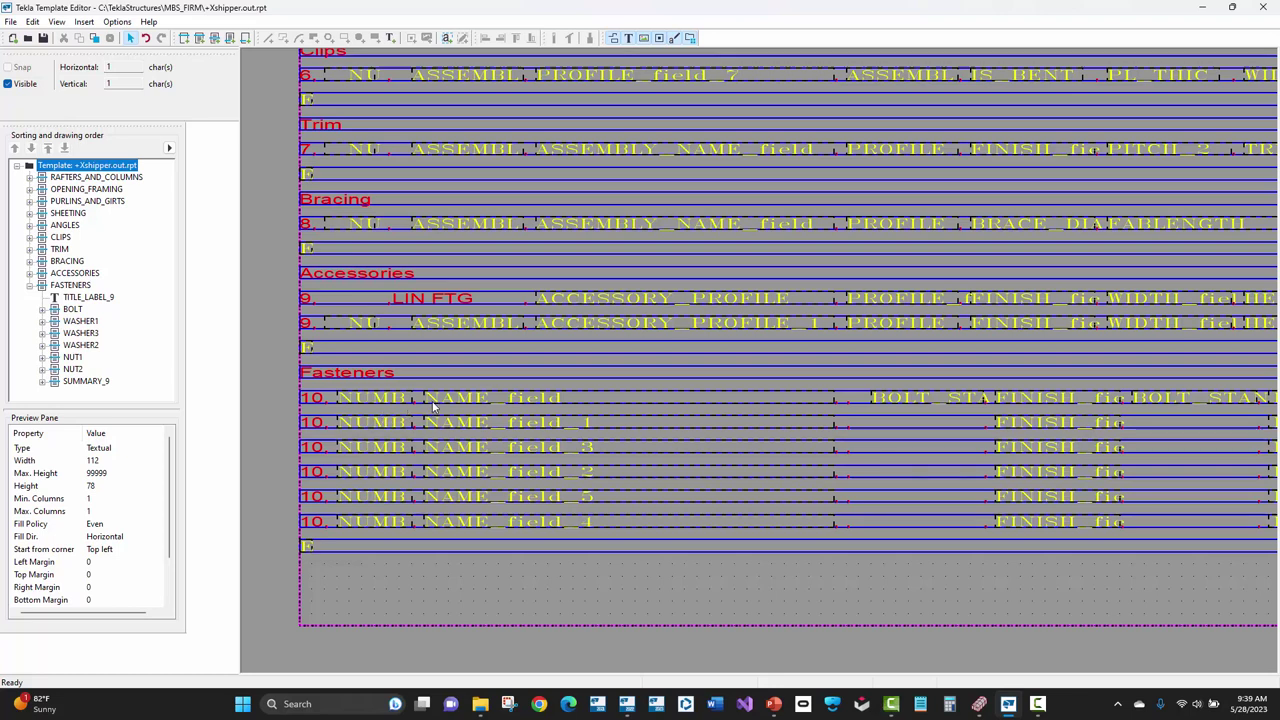
left_click(507, 424)
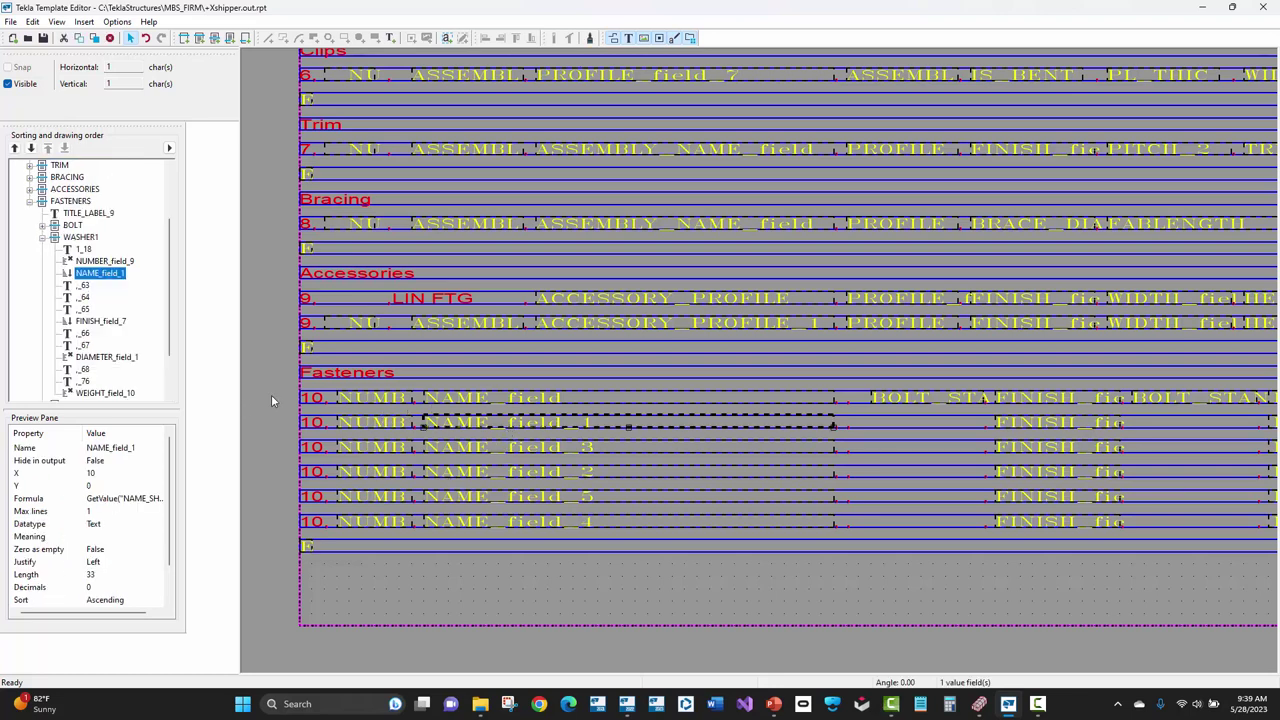
left_click(271, 396)
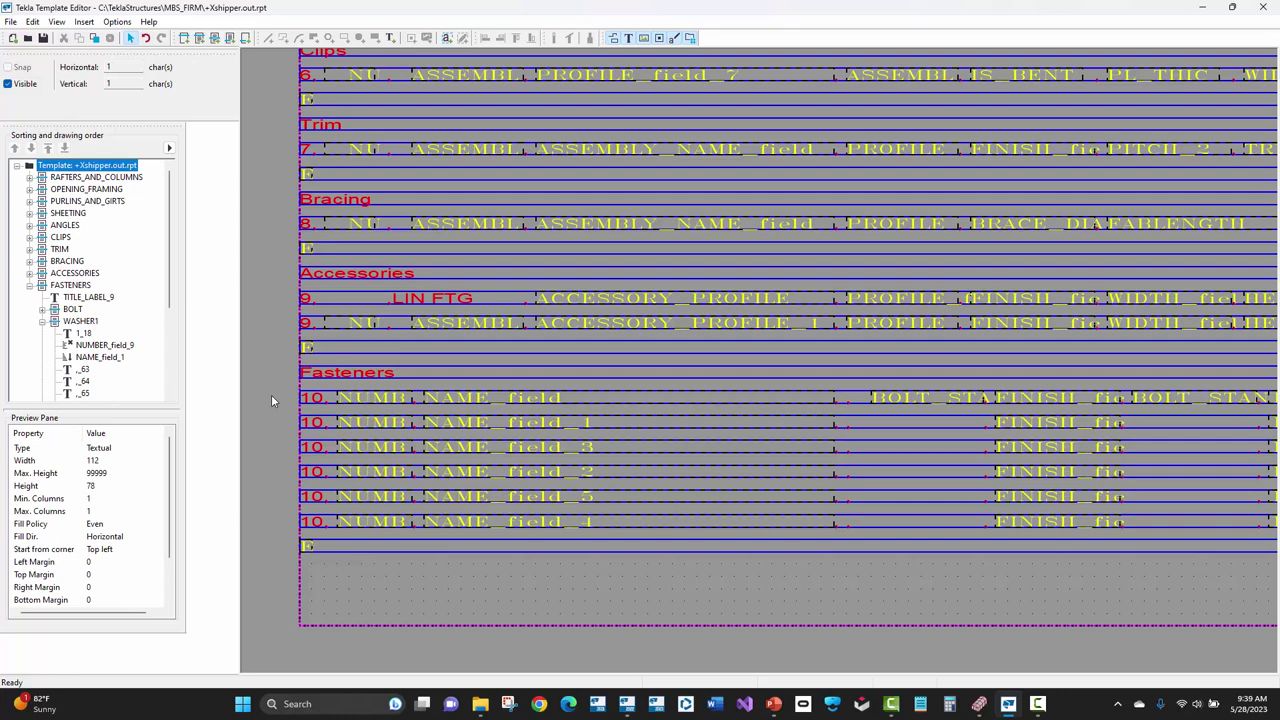
scroll(271, 394, "down", 3, "ctrl")
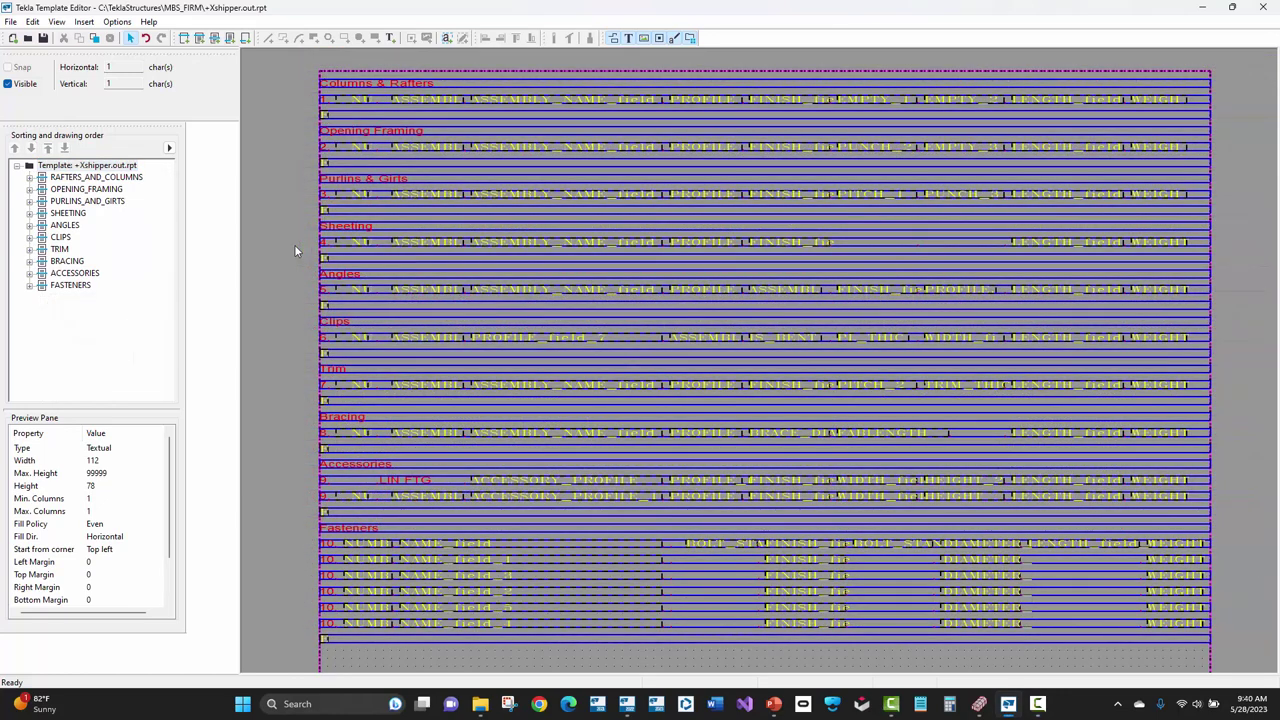